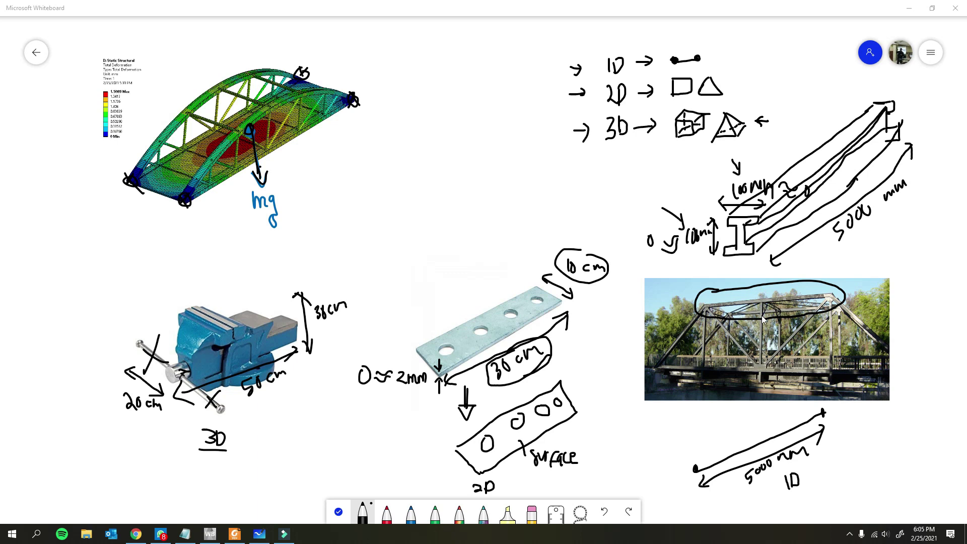
# Draw an arrow beneath the truss bridge photo and mark the simulated arch bridge with an arrow and "1D".
pyautogui.moveTo(706, 414)
pyautogui.mouseDown()
pyautogui.moveTo(714, 390)
pyautogui.moveTo(724, 401)
pyautogui.mouseUp()
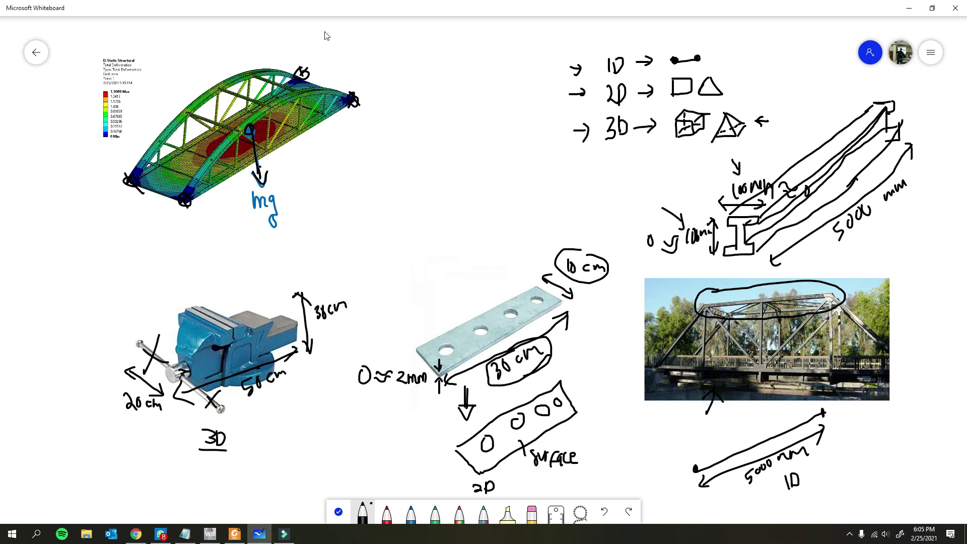
pyautogui.moveTo(198, 24)
pyautogui.mouseDown()
pyautogui.moveTo(199, 50)
pyautogui.moveTo(207, 36)
pyautogui.mouseUp()
pyautogui.moveTo(230, 30); pyautogui.dragTo(236, 49)
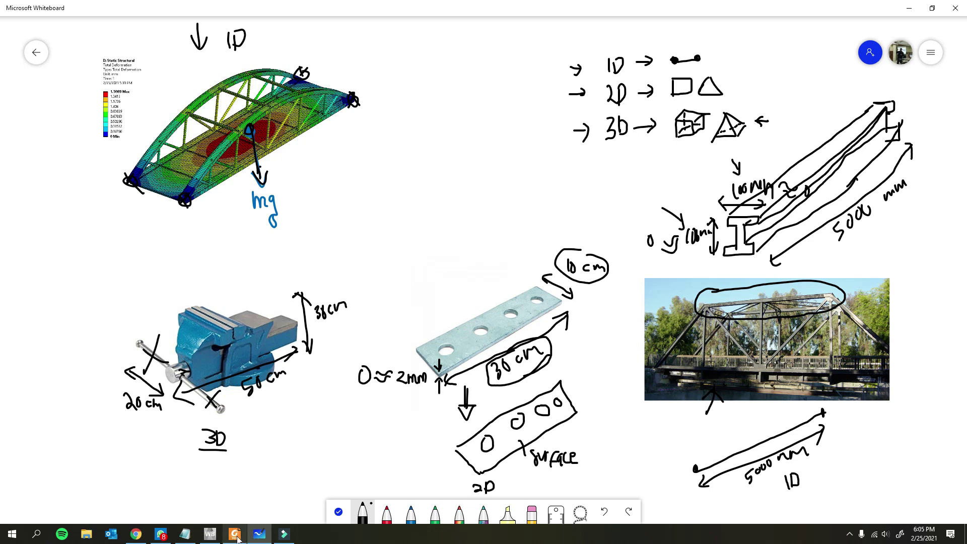
# Switch to Workbench, add a Geometry component system to the project schematic and open it in SpaceClaim.
pyautogui.click(210, 534)
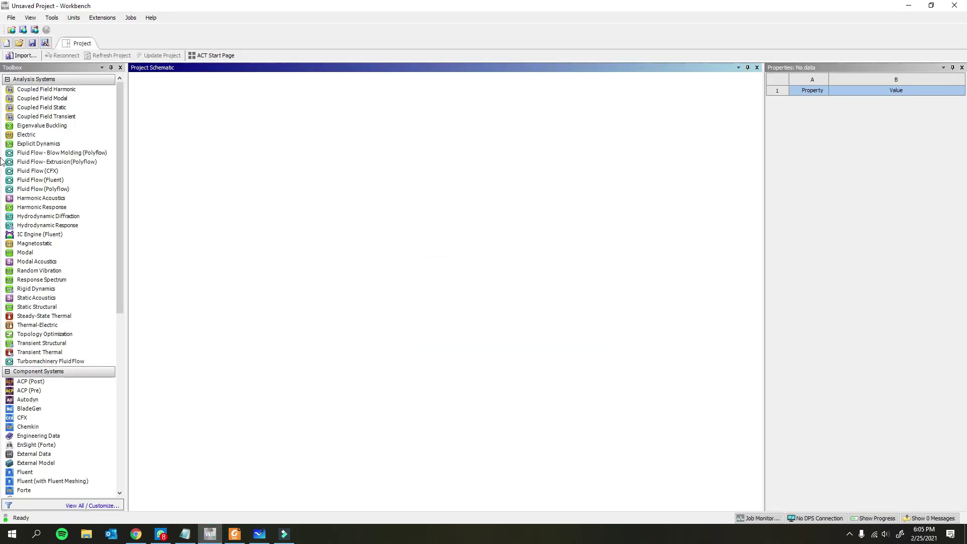
pyautogui.scroll(-10, 28, 227)
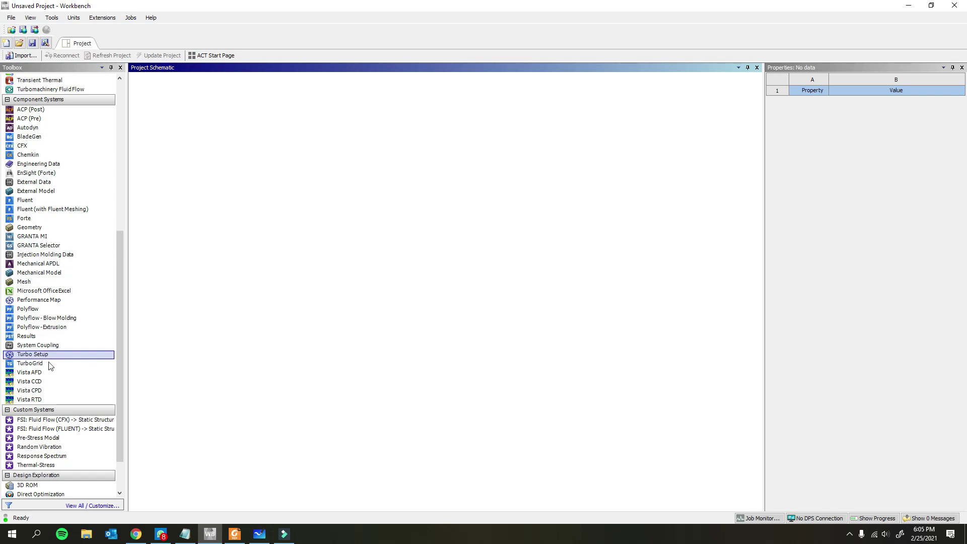
pyautogui.scroll(8, 51, 365)
pyautogui.scroll(-3, 48, 316)
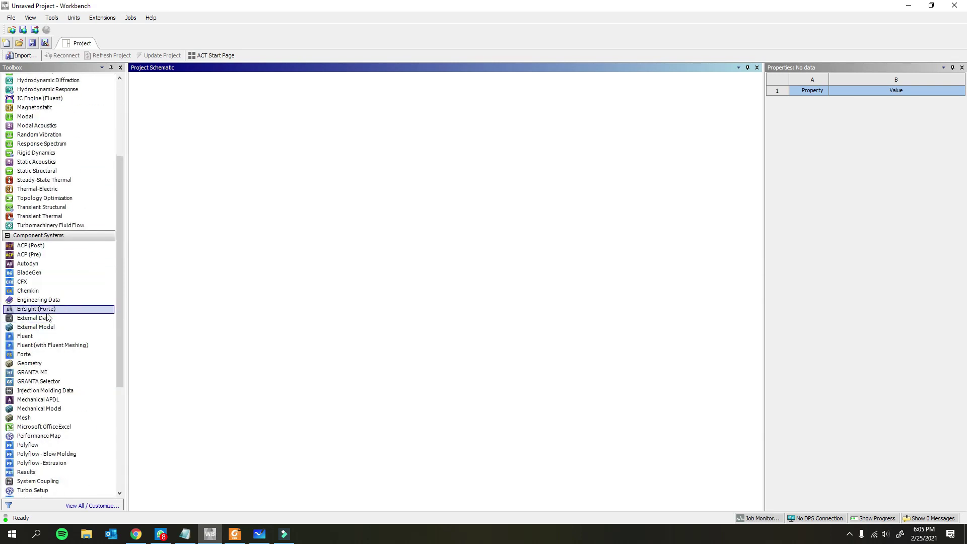
pyautogui.moveTo(41, 363); pyautogui.dragTo(190, 126)
pyautogui.doubleClick(193, 119)
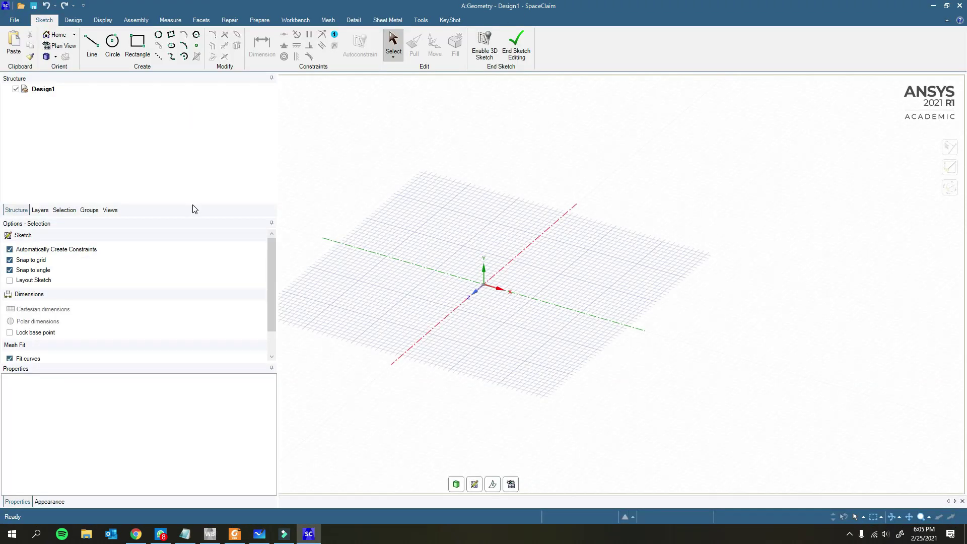
# Undock the design window and enlarge it beside the narrowed structure, options and properties area.
pyautogui.moveTo(277, 148); pyautogui.dragTo(21, 160)
pyautogui.moveTo(29, 504); pyautogui.dragTo(813, 74)
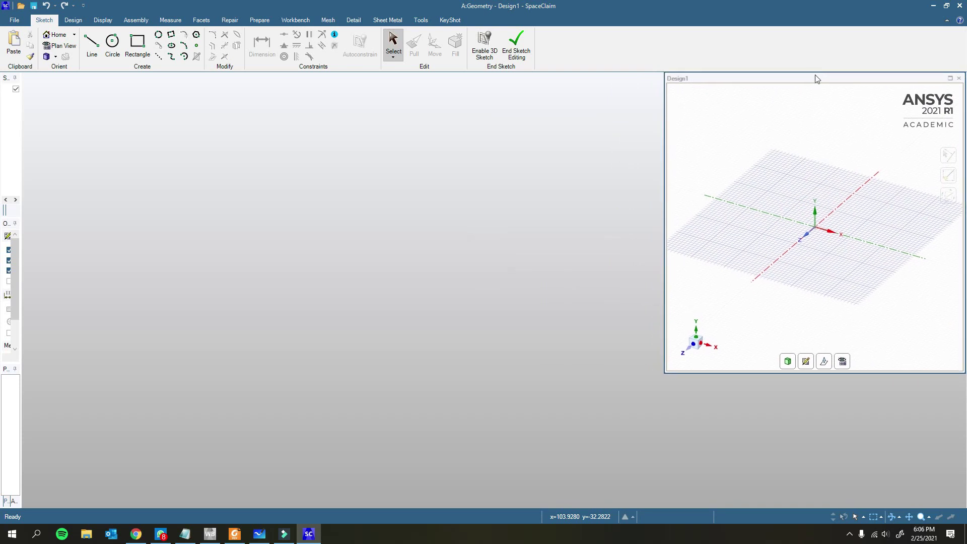
pyautogui.moveTo(666, 372); pyautogui.dragTo(159, 508)
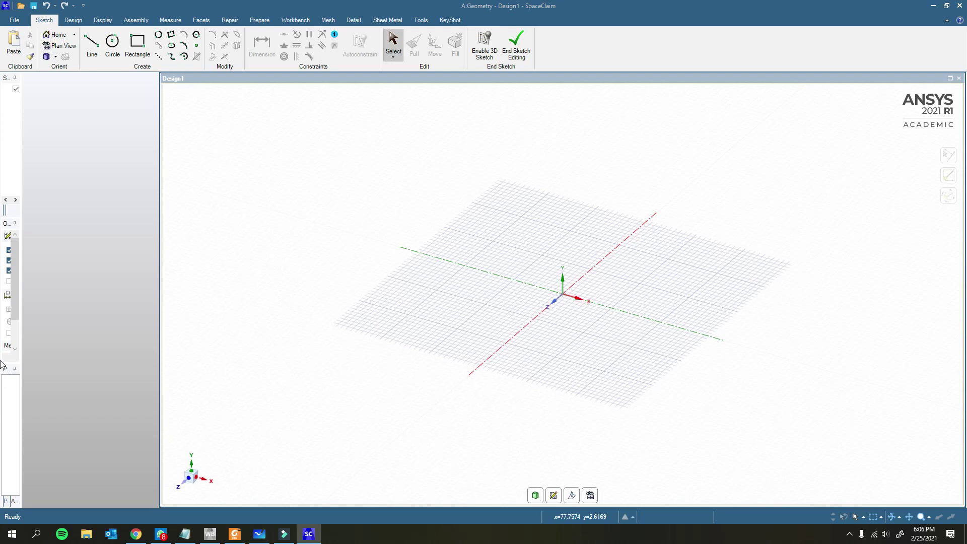
pyautogui.moveTo(24, 349); pyautogui.dragTo(156, 332)
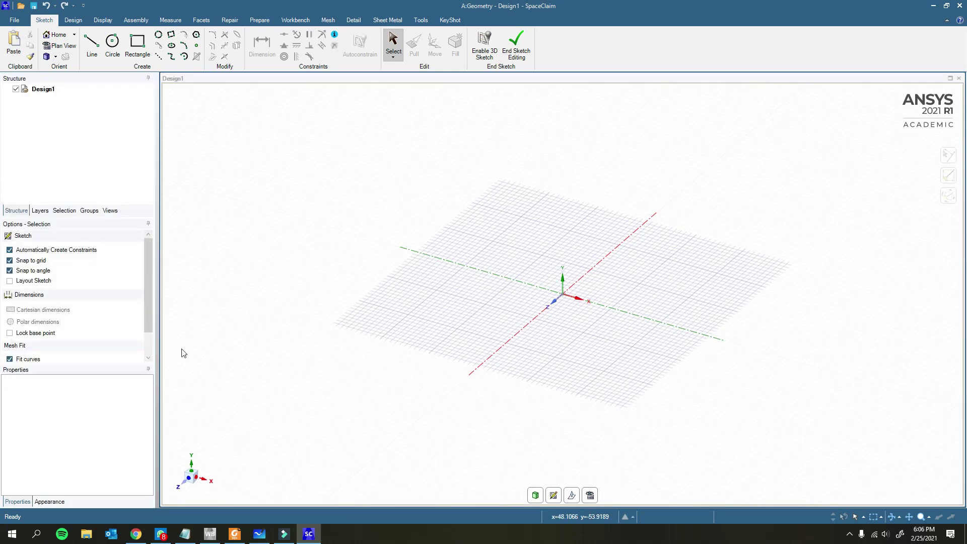
pyautogui.click(266, 210)
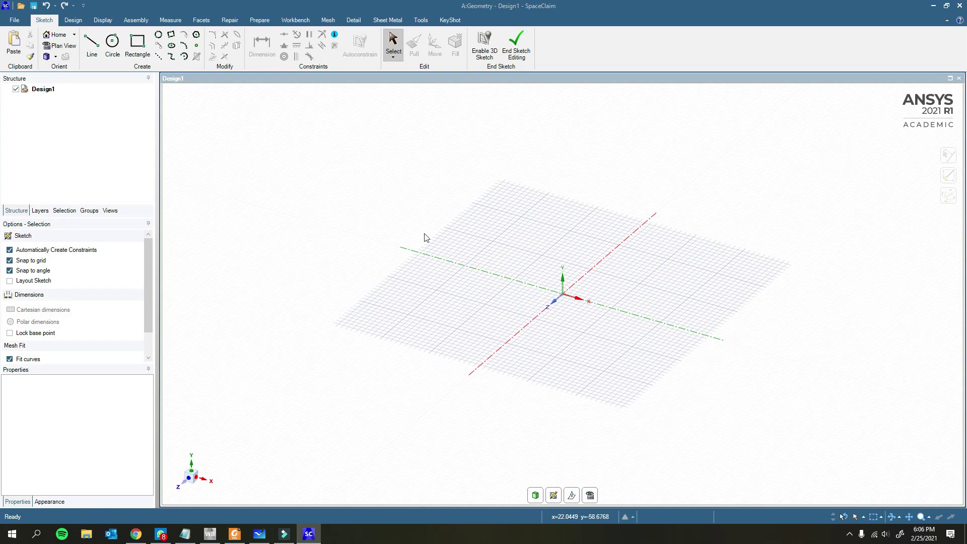
pyautogui.click(345, 196)
pyautogui.click(331, 183)
# Start a new sketch on the XY plane and turn the view straight onto the sketch grid.
pyautogui.click(103, 20)
pyautogui.click(73, 20)
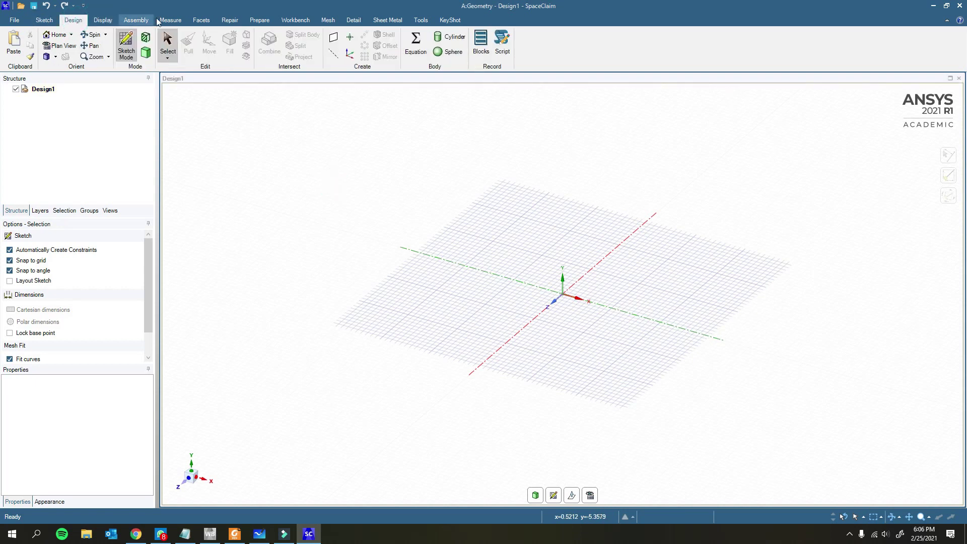
pyautogui.click(149, 58)
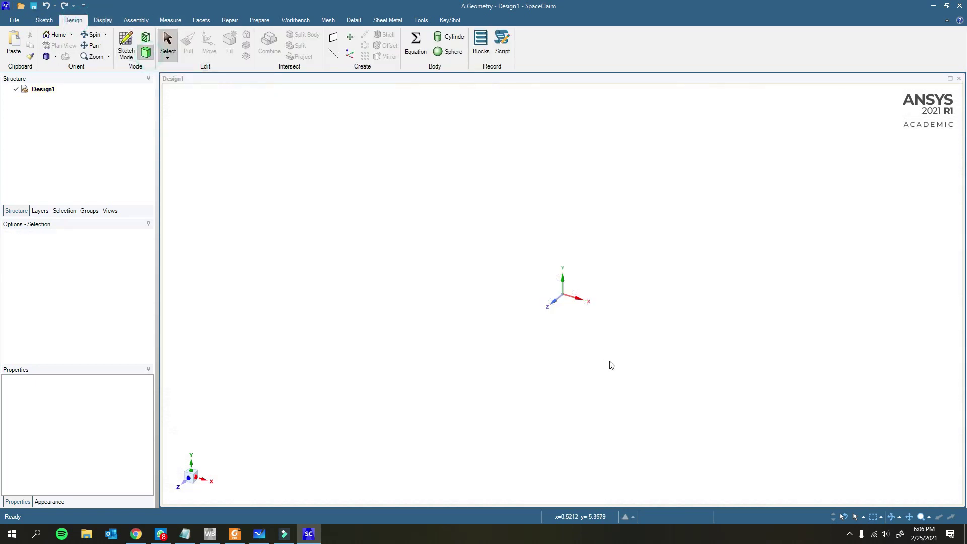
pyautogui.click(126, 46)
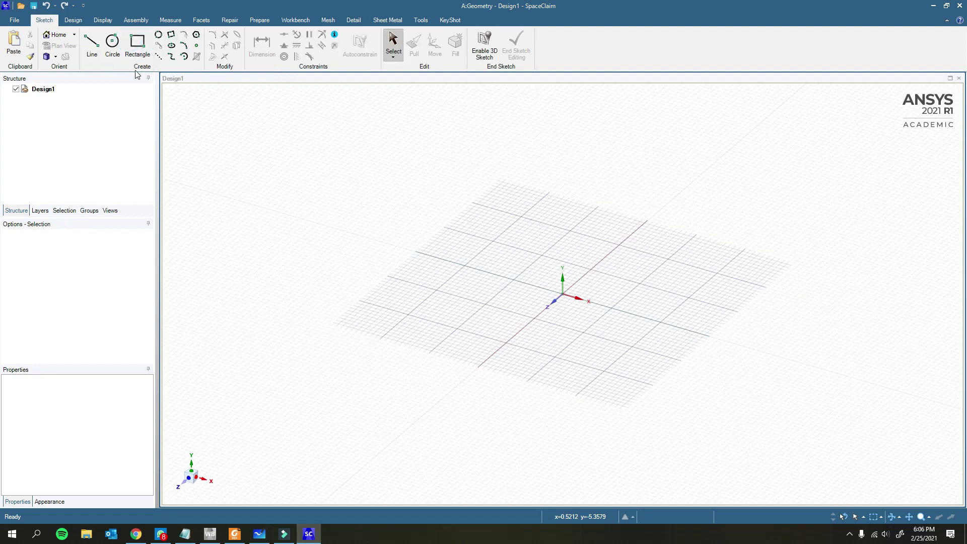
pyautogui.click(558, 297)
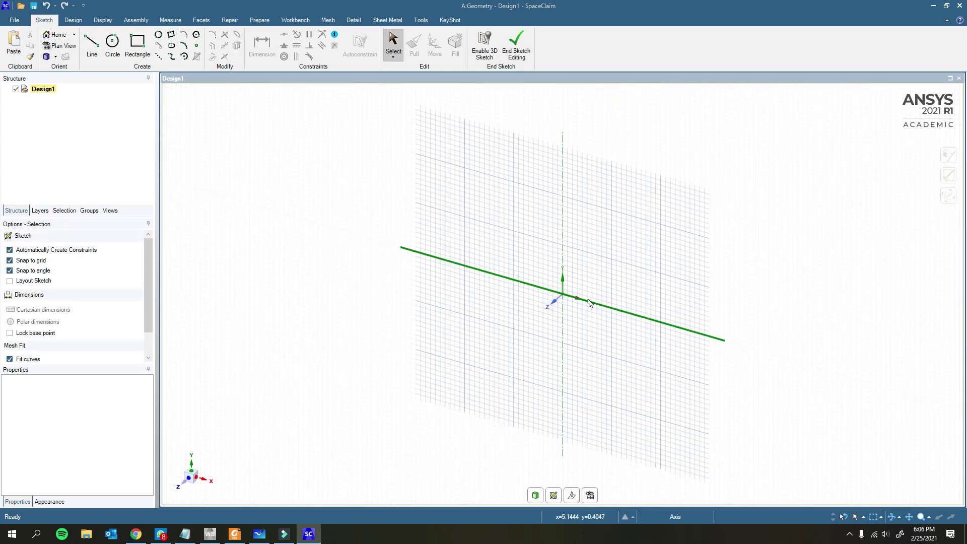
pyautogui.click(591, 496)
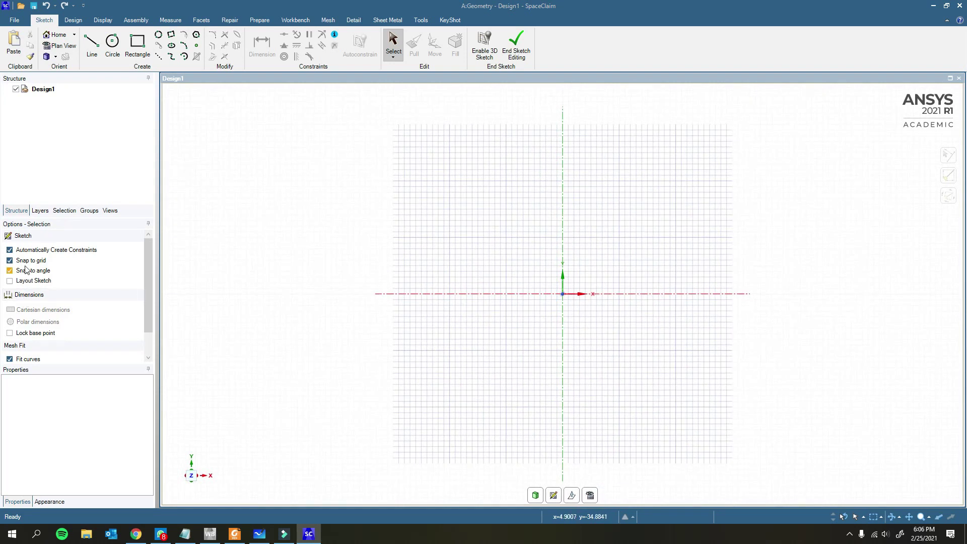
# Enable the Layout Sketch option and sketch a horizontal line about 77 mm long from the origin along the X axis.
pyautogui.click(27, 282)
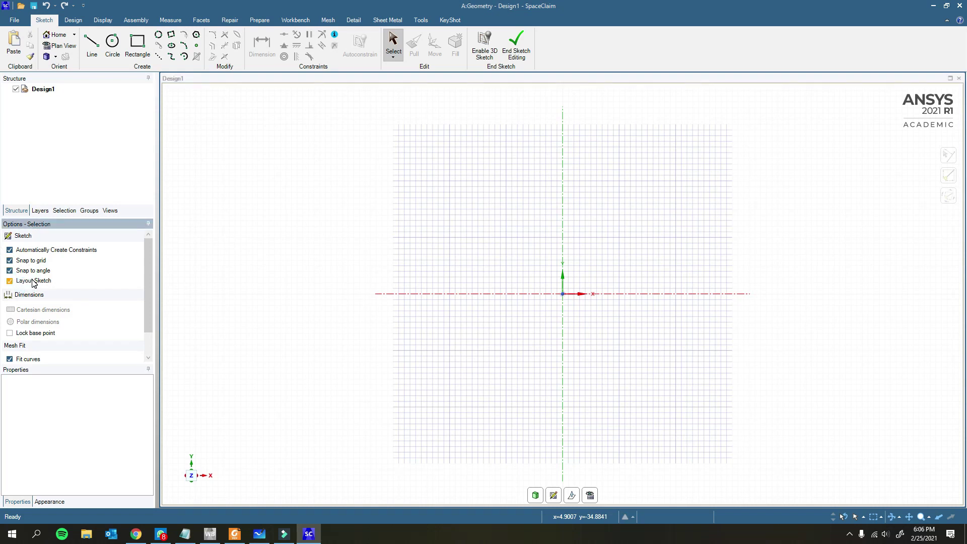
pyautogui.scroll(-3, 313, 419)
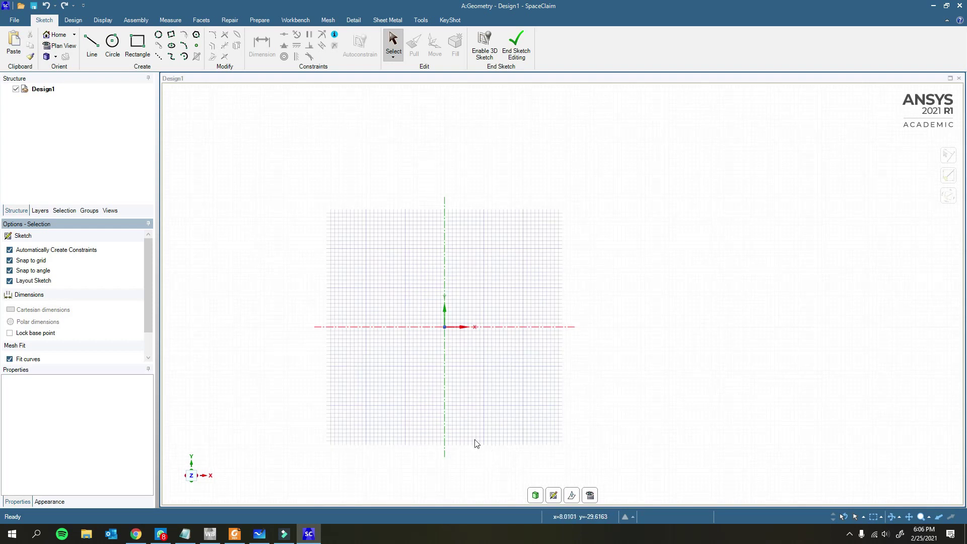
pyautogui.click(94, 45)
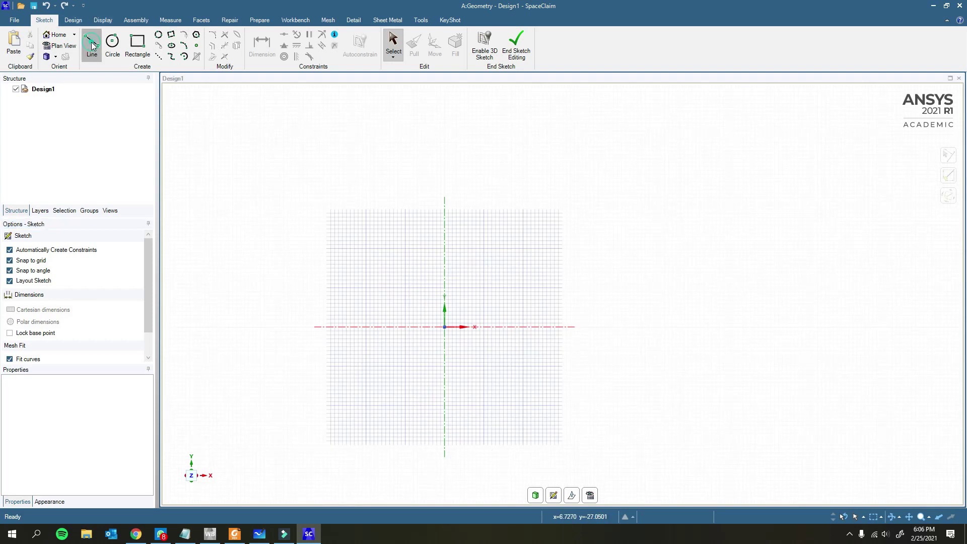
pyautogui.click(444, 328)
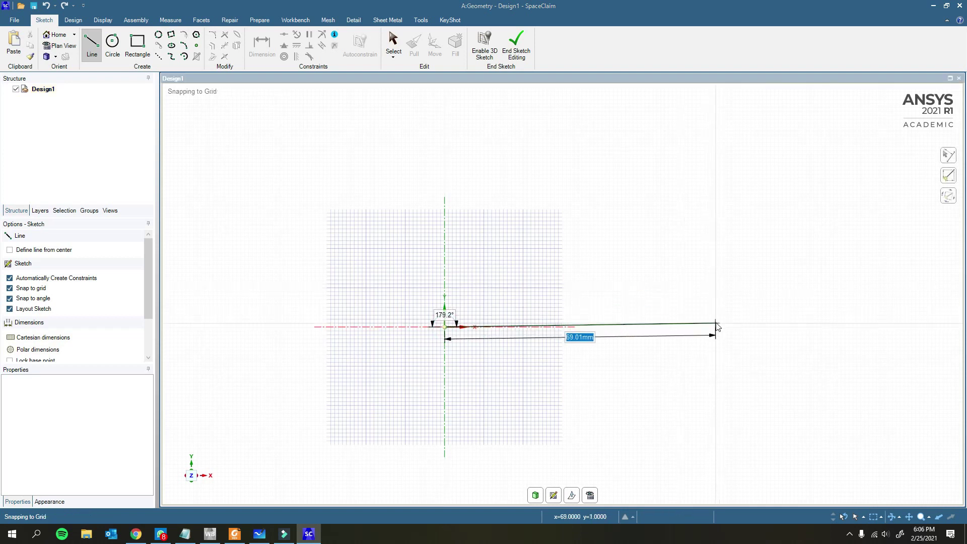
pyautogui.click(747, 326)
pyautogui.press('Escape')
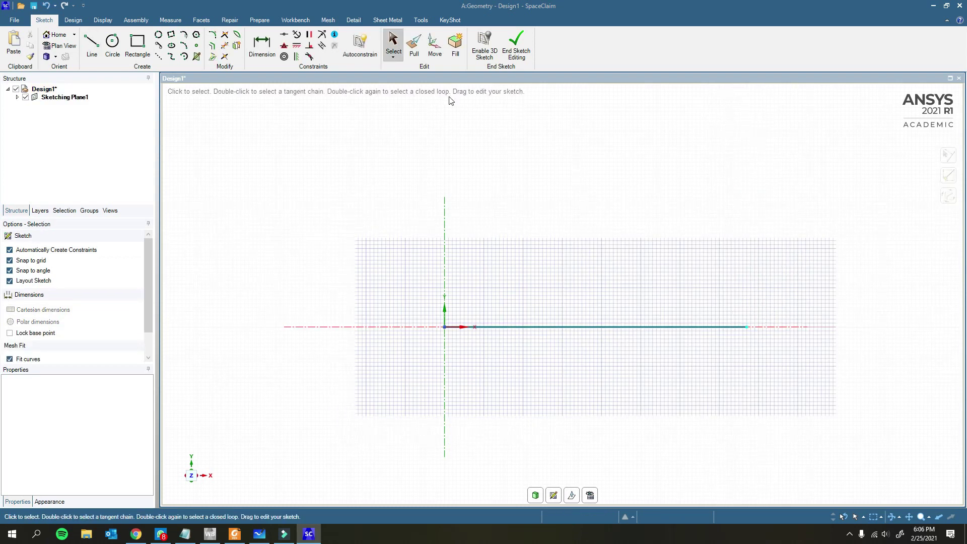
# Dimension the horizontal line's length and set it to 15 m.
pyautogui.click(262, 44)
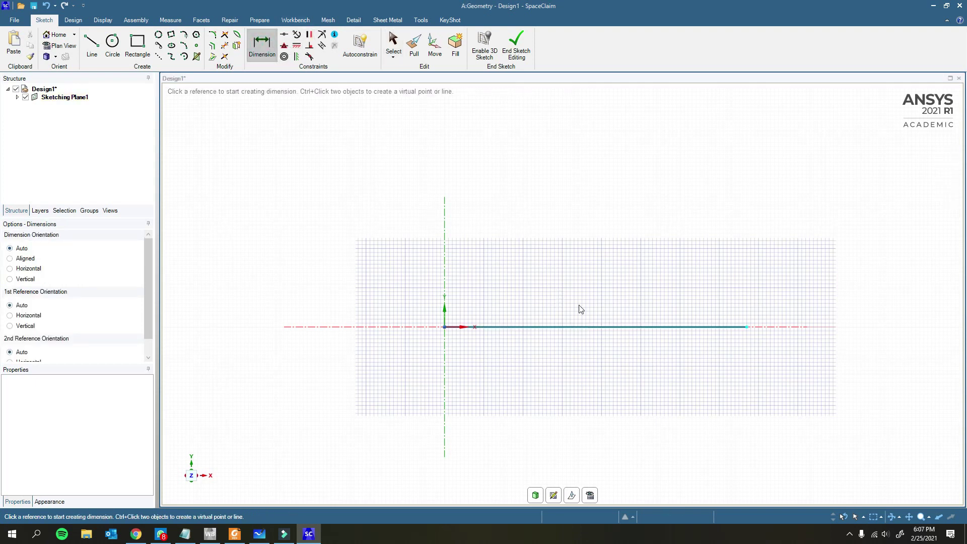
pyautogui.click(586, 326)
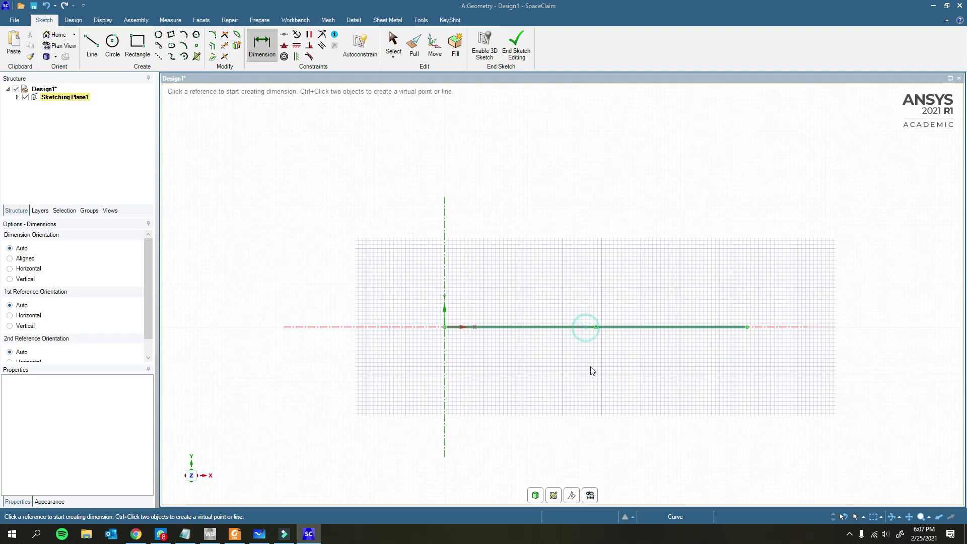
pyautogui.click(609, 370)
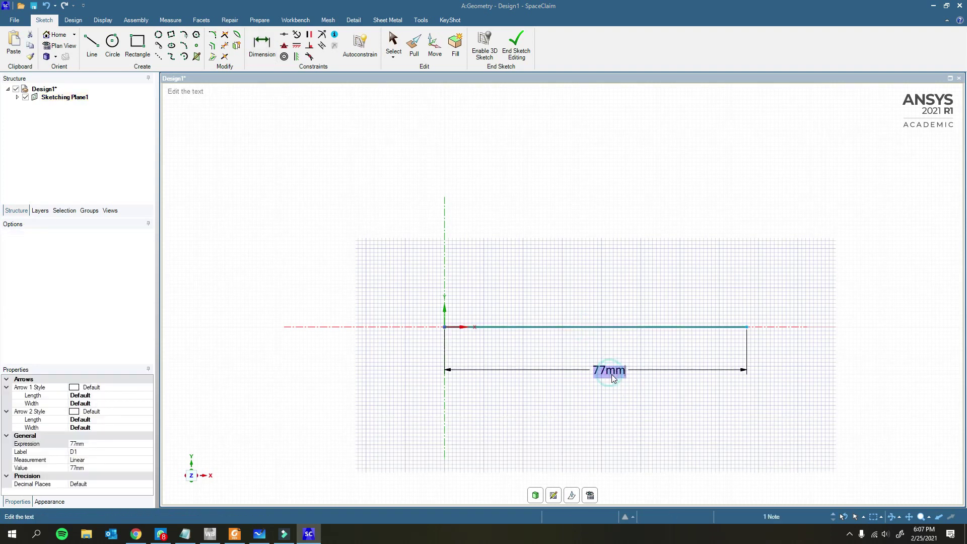
pyautogui.write('15m')
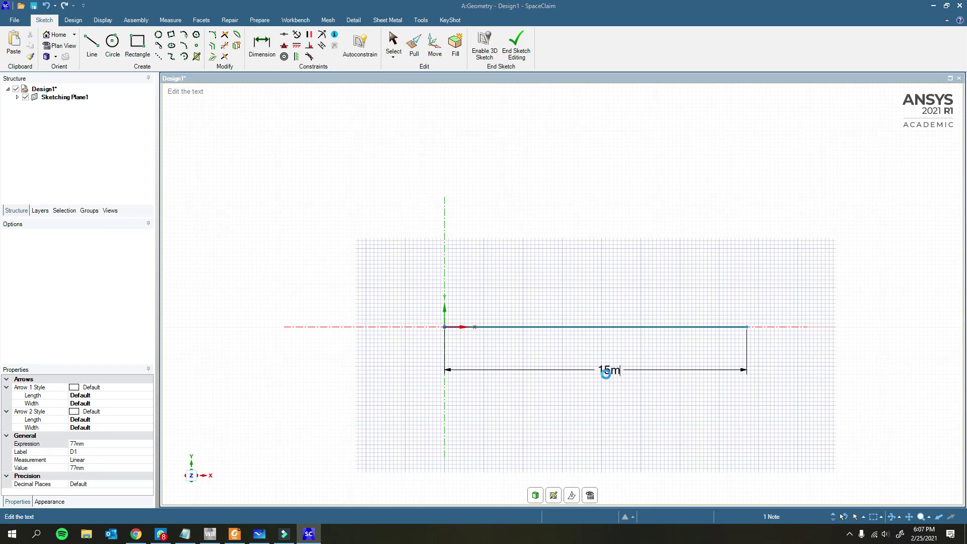
pyautogui.press('Return')
# Move the length dimension farther below the horizontal line so that it is clear of the geometry.
pyautogui.scroll(-3, 594, 395)
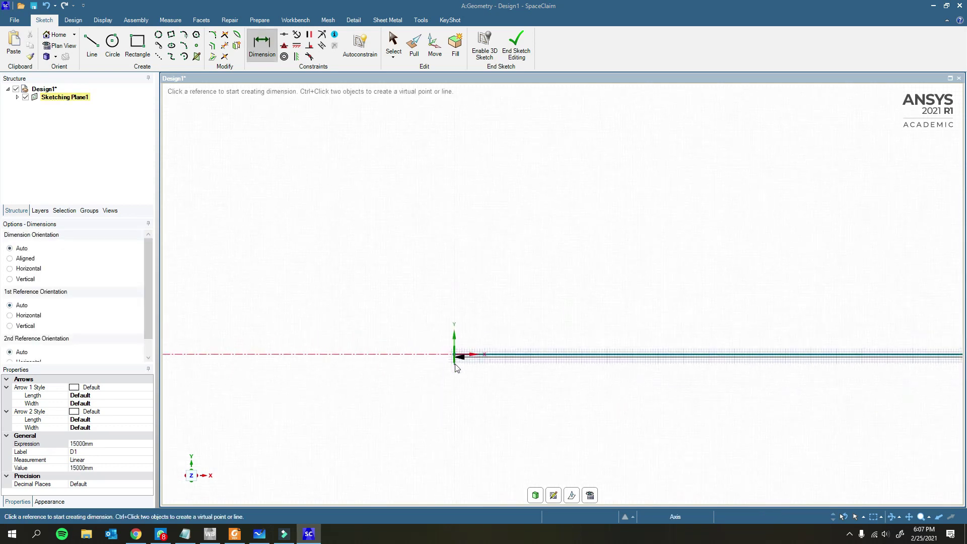
pyautogui.scroll(3, 731, 402)
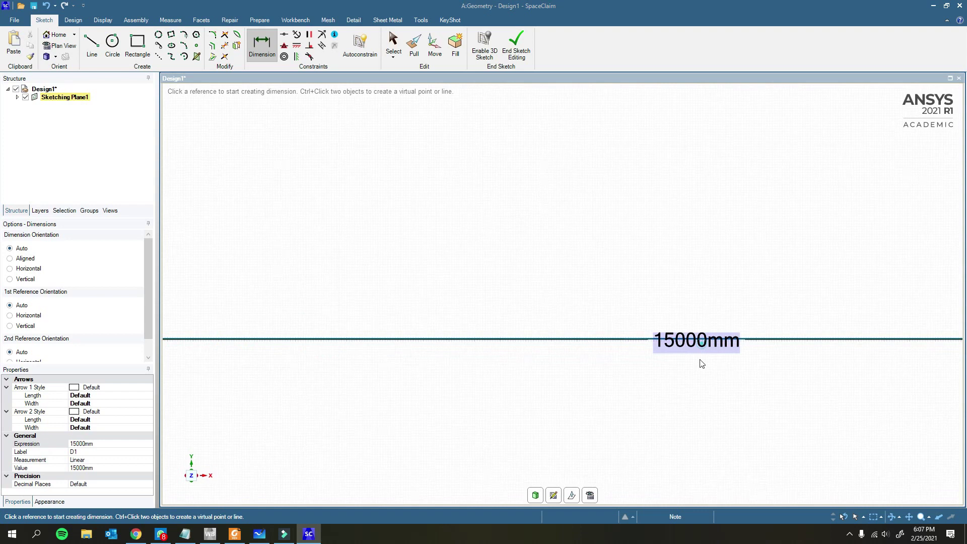
pyautogui.click(701, 340)
pyautogui.click(698, 410)
pyautogui.scroll(-4, 604, 415)
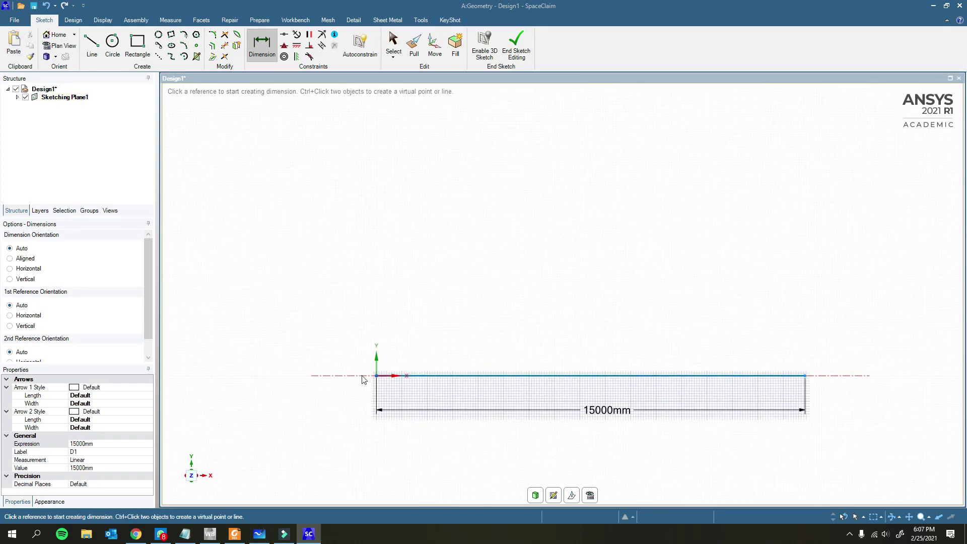
pyautogui.scroll(-1, 147, 299)
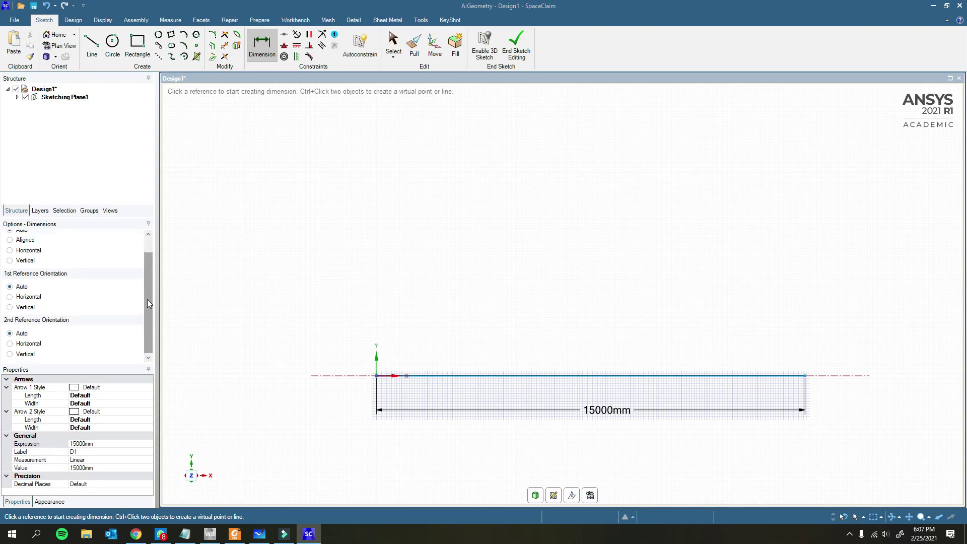
pyautogui.scroll(1, 147, 299)
pyautogui.click(548, 214)
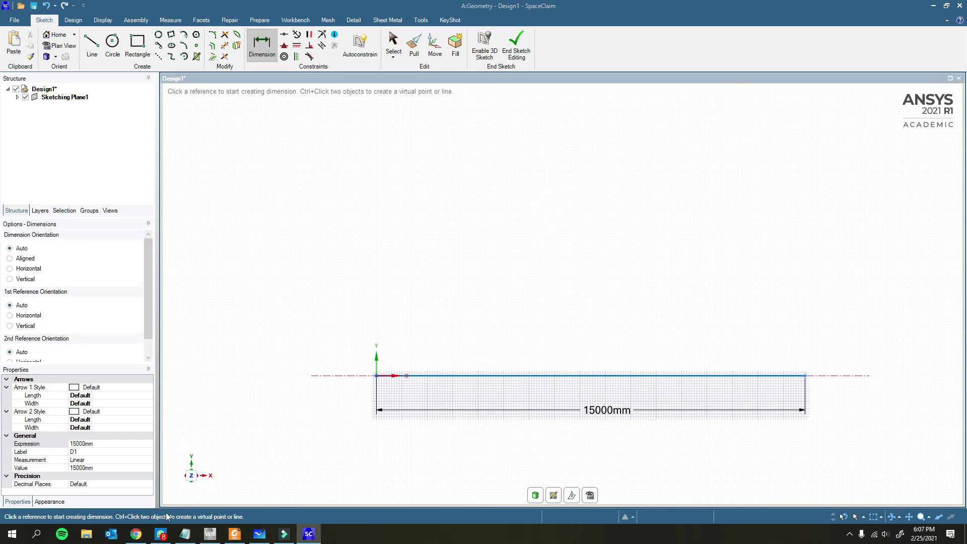
# Switch to Chrome, copy the Bowstring Truss reference image from the search results and return to SpaceClaim.
pyautogui.moveTo(140, 538)
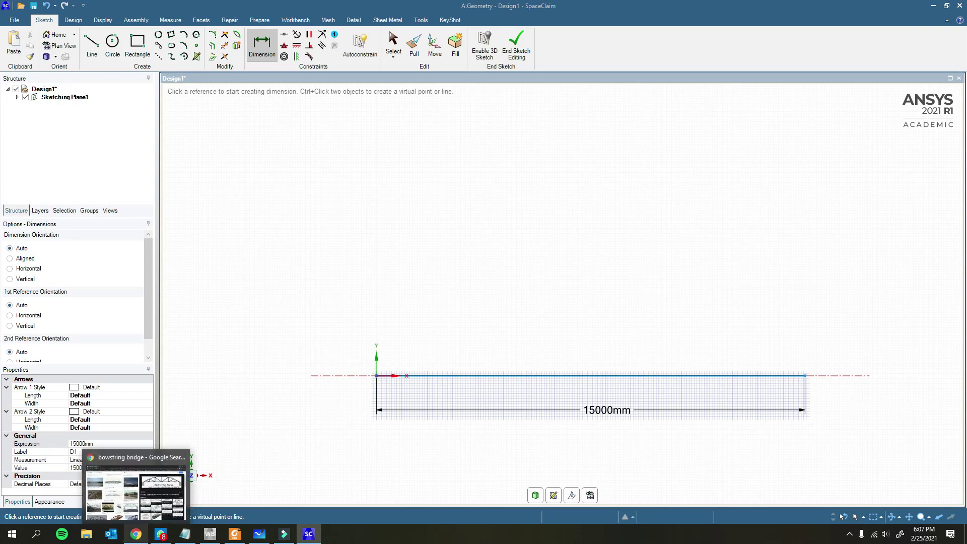
pyautogui.click(108, 484)
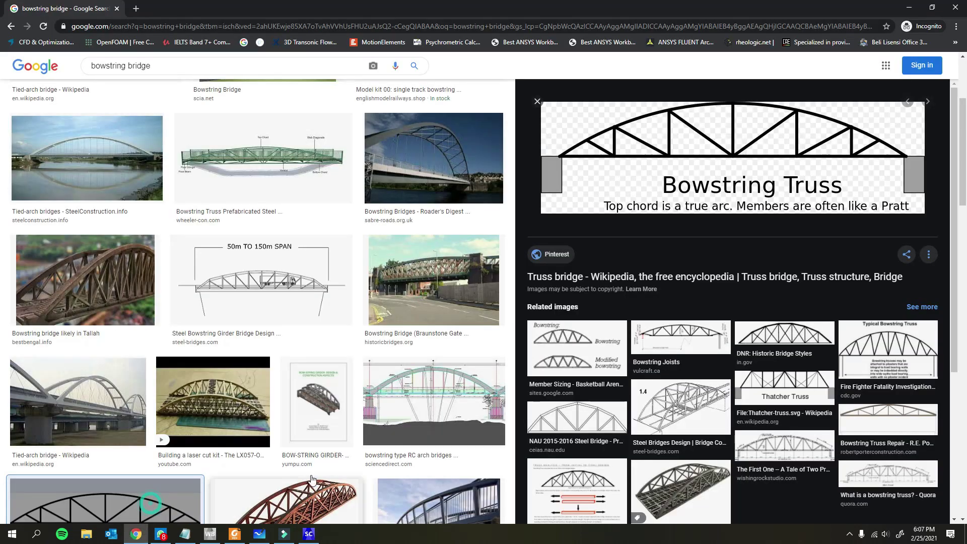
pyautogui.rightClick(695, 149)
pyautogui.click(719, 251)
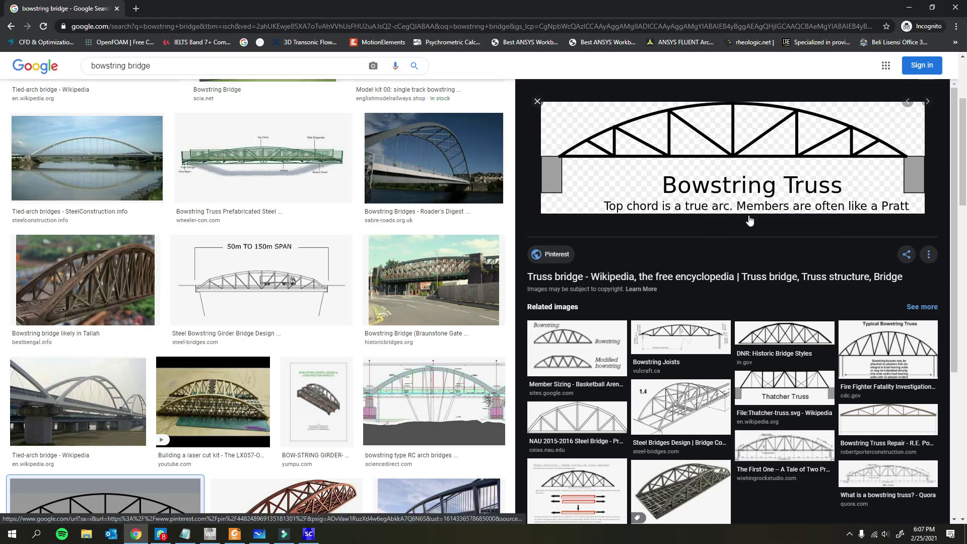
pyautogui.click(911, 8)
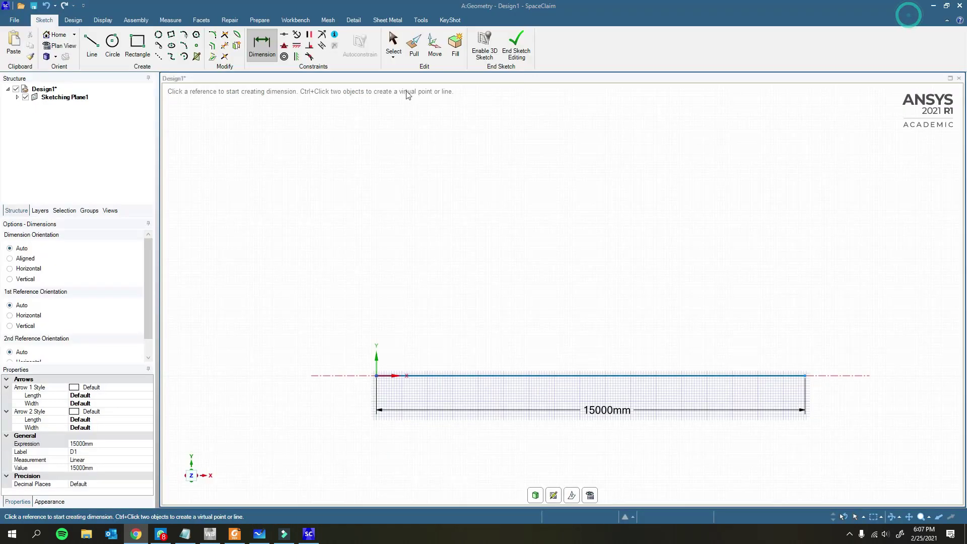
# Paste the Bowstring Truss image into the design and place it just above the 15000 mm line.
pyautogui.rightClick(453, 283)
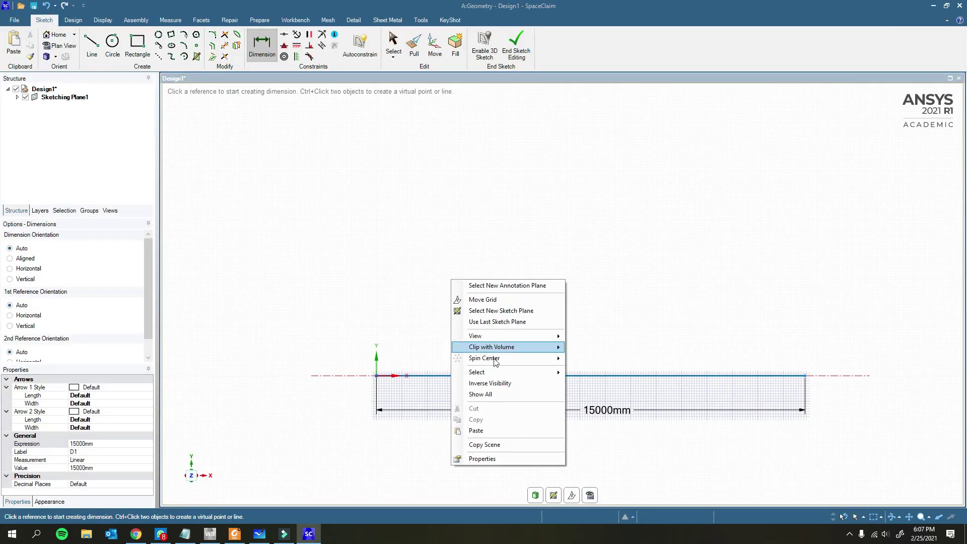
pyautogui.click(475, 429)
pyautogui.moveTo(516, 368); pyautogui.dragTo(502, 323)
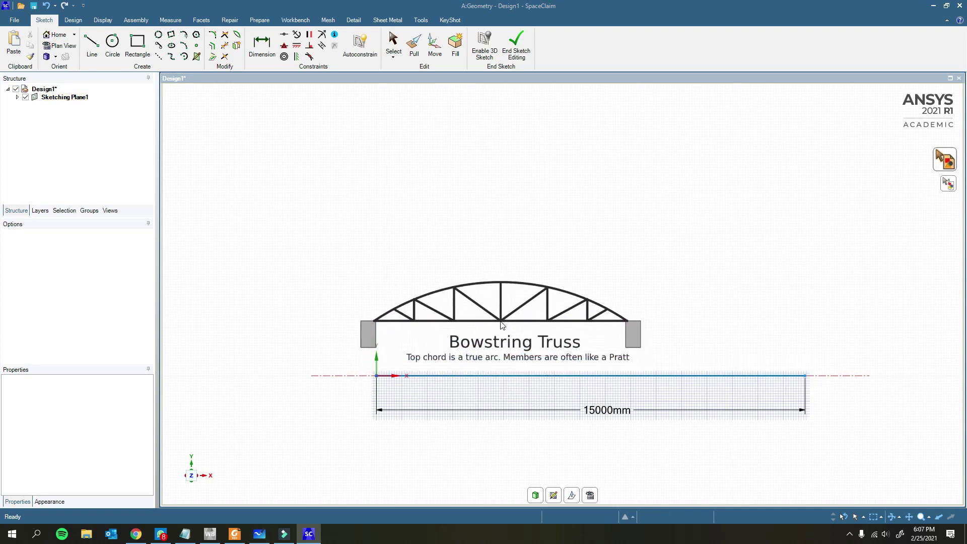
pyautogui.press('d')
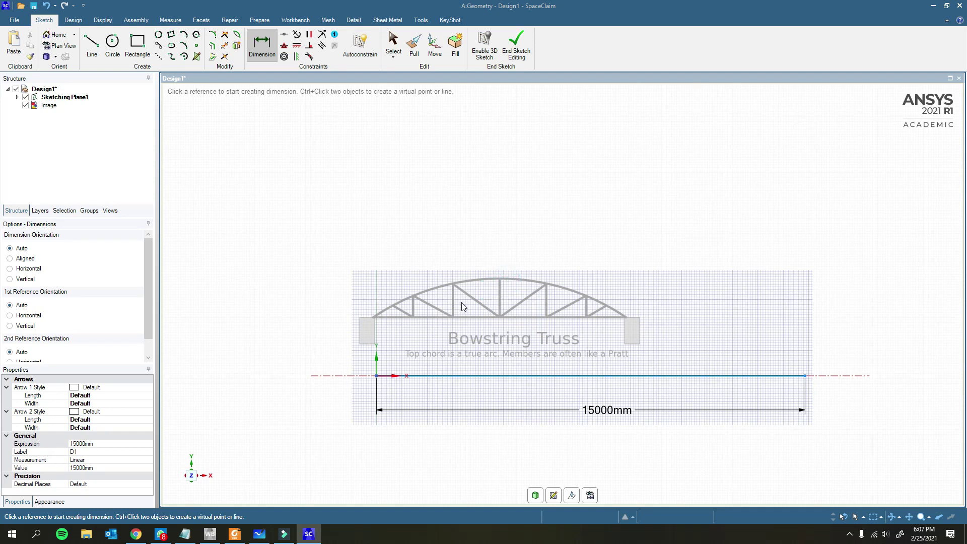
pyautogui.click(485, 325)
pyautogui.press('Escape')
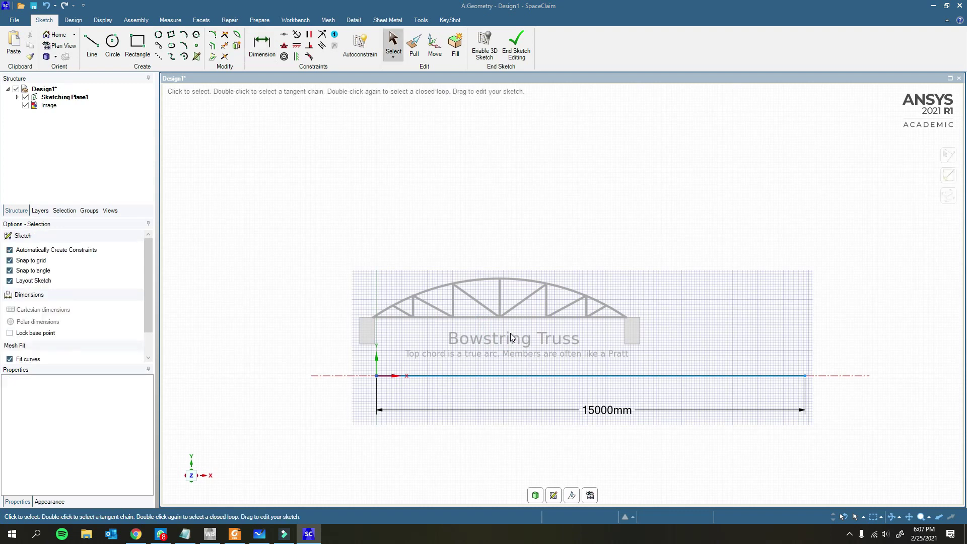
# Reposition the Bowstring Truss image and enlarge it proportionally until it spans roughly the full 15000 mm line.
pyautogui.click(492, 294)
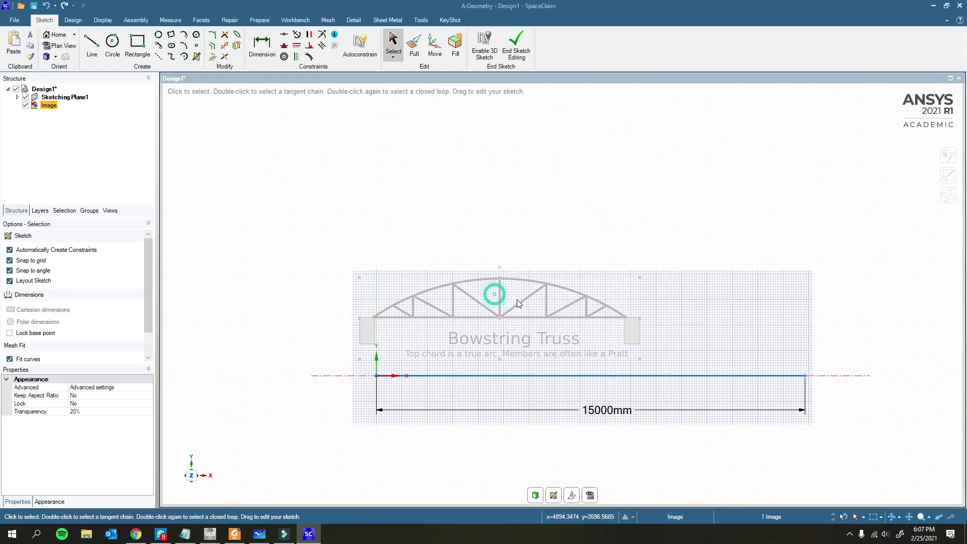
pyautogui.moveTo(537, 295); pyautogui.dragTo(520, 284)
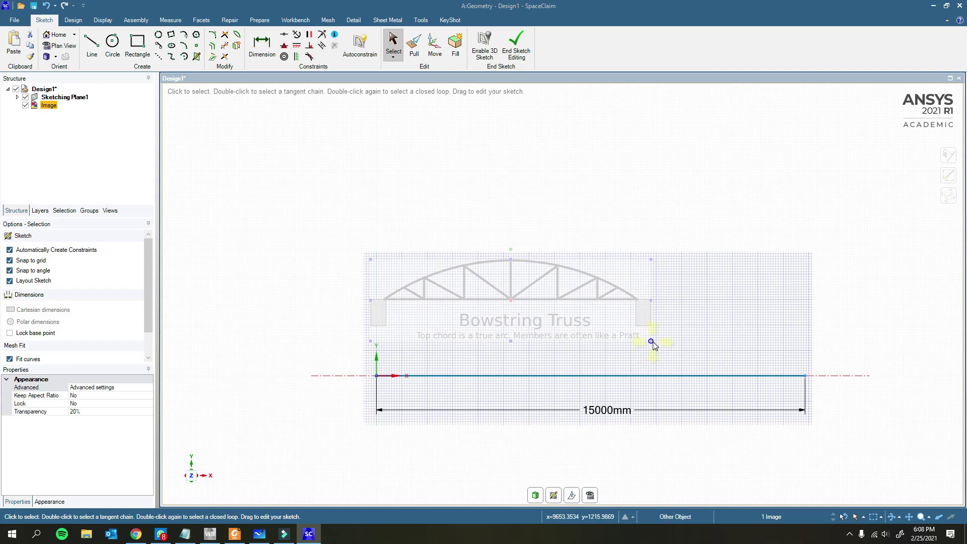
pyautogui.press('shift')
pyautogui.moveTo(651, 343)
pyautogui.keyDown('shift'); pyautogui.mouseDown()
pyautogui.moveTo(846, 421)
pyautogui.moveTo(814, 401)
pyautogui.moveTo(816, 390)
pyautogui.mouseUp(); pyautogui.keyUp('shift')
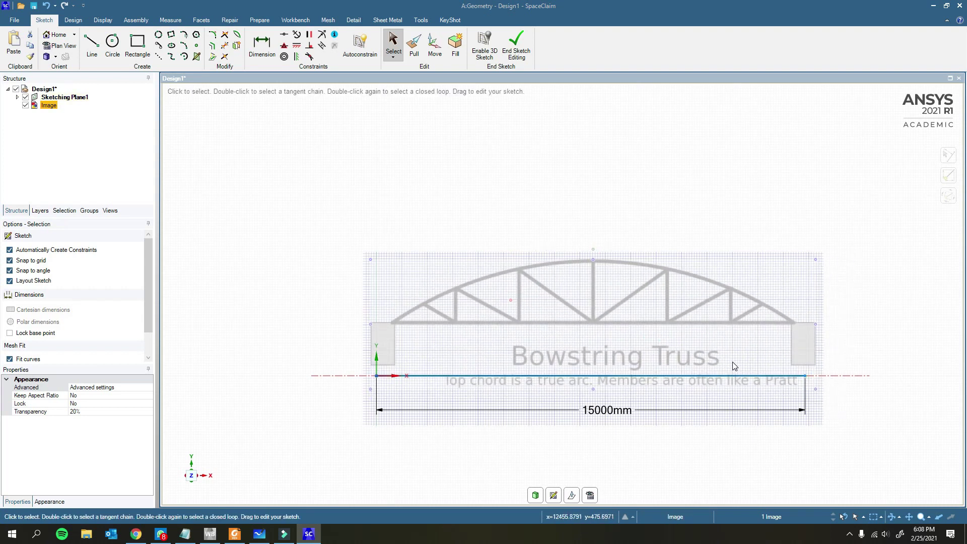
# Align the pictured bottom chord with the sketched 15000 mm line and resize the image so both truss ends match the line's endpoints.
pyautogui.moveTo(658, 306); pyautogui.dragTo(643, 361)
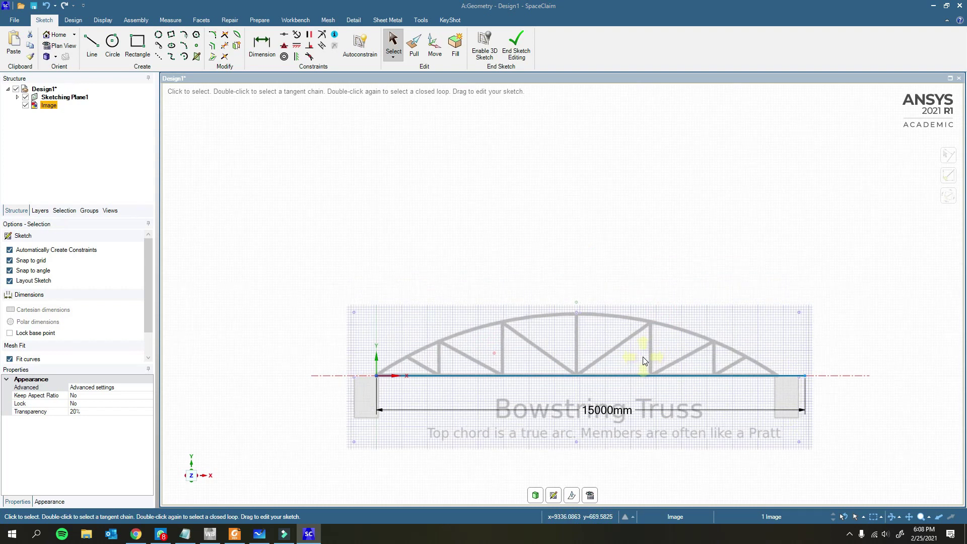
pyautogui.press('ctrl')
pyautogui.moveTo(798, 443)
pyautogui.mouseDown()
pyautogui.moveTo(831, 458)
pyautogui.moveTo(807, 421)
pyautogui.moveTo(830, 443)
pyautogui.moveTo(786, 428)
pyautogui.moveTo(830, 447)
pyautogui.moveTo(811, 441)
pyautogui.mouseUp()
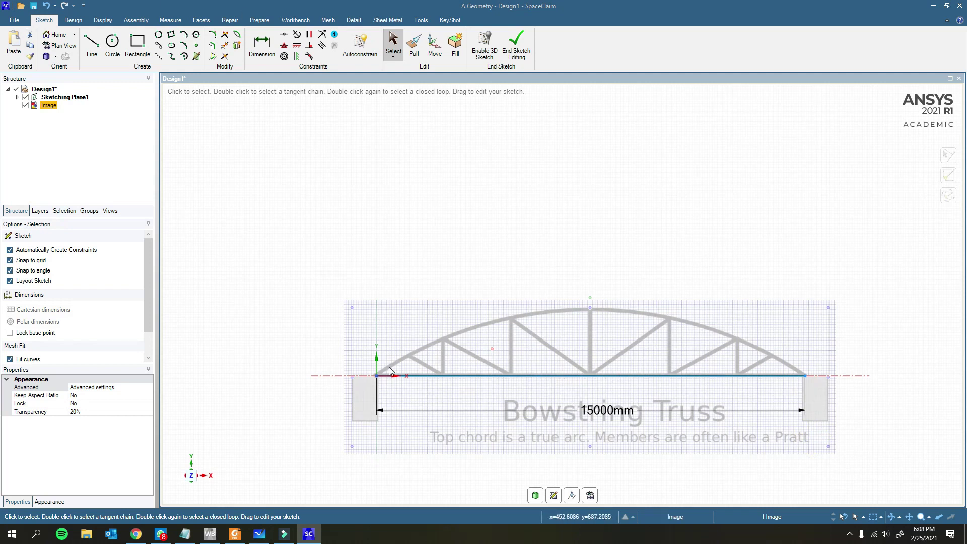
# Draw a vertical line about 2344 mm tall from the midpoint of the 15000 mm line to the crown of the pictured arch.
pyautogui.click(92, 46)
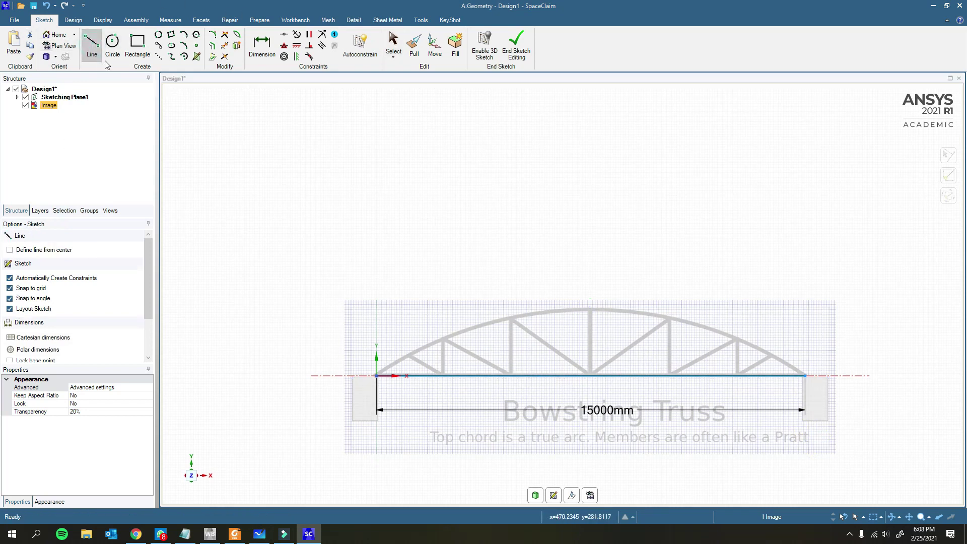
pyautogui.click(590, 376)
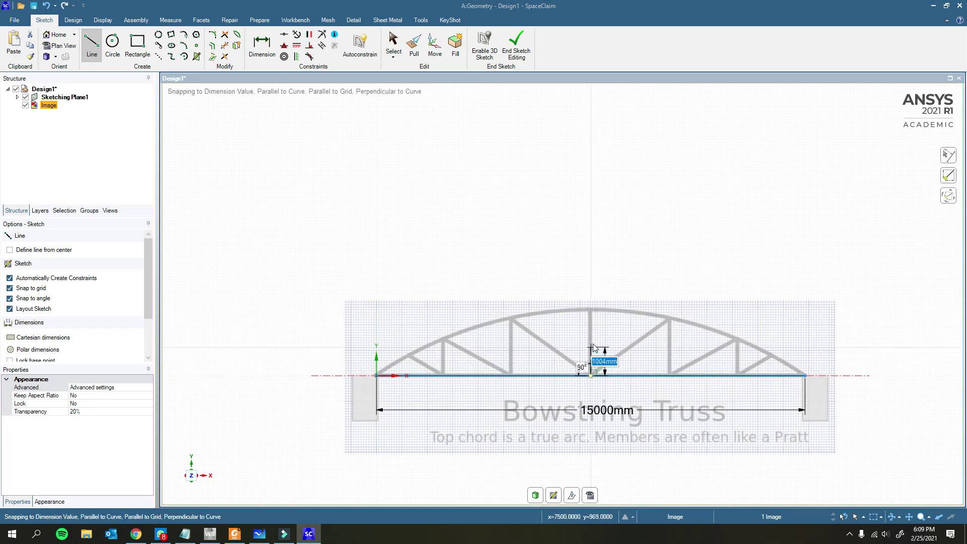
pyautogui.click(591, 309)
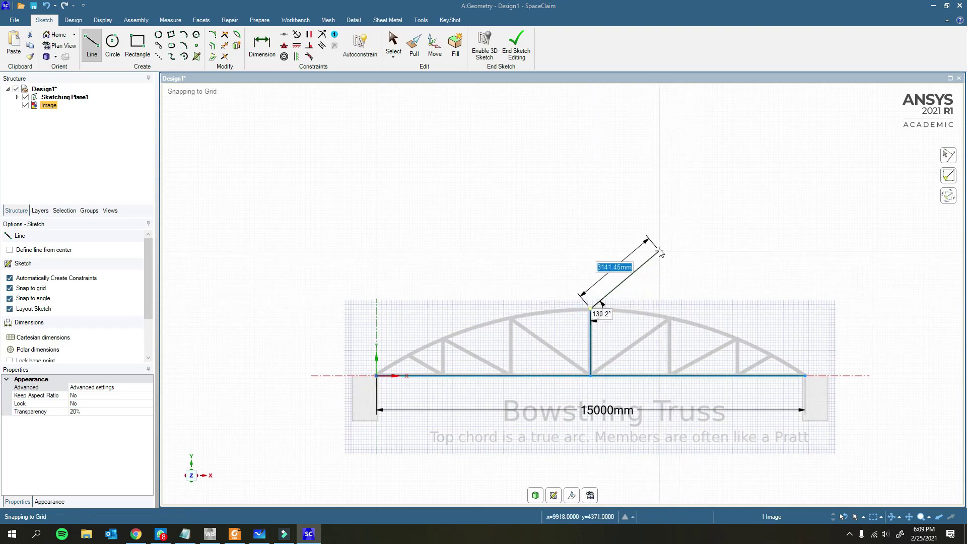
pyautogui.press('Escape')
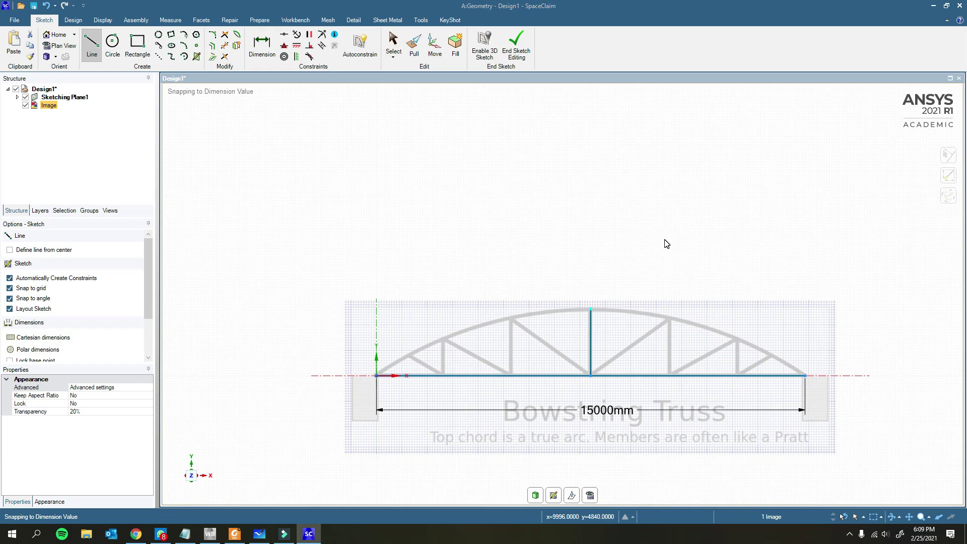
# Draw the top chord as a three-point arc between the 15000 mm line's endpoints, passing through the central vertical's upper end.
pyautogui.click(184, 46)
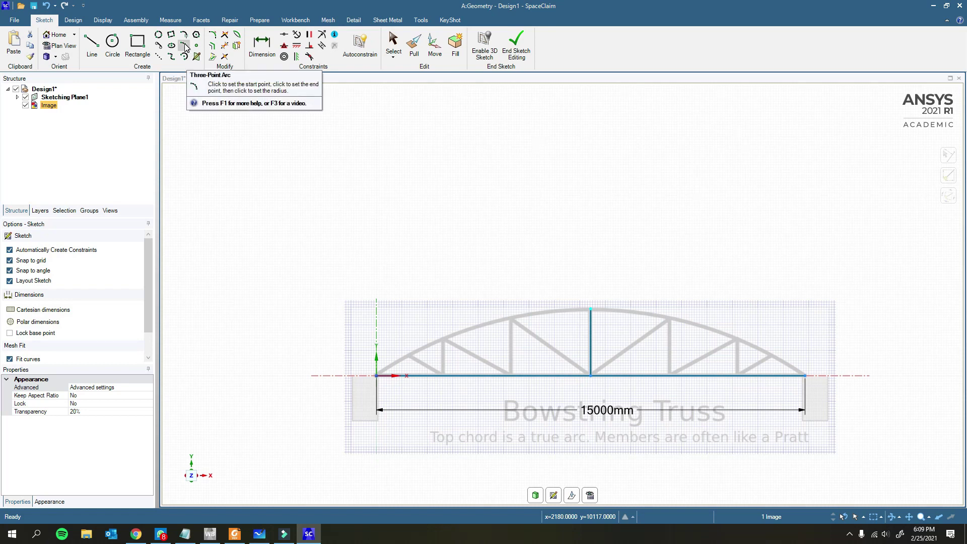
pyautogui.click(377, 376)
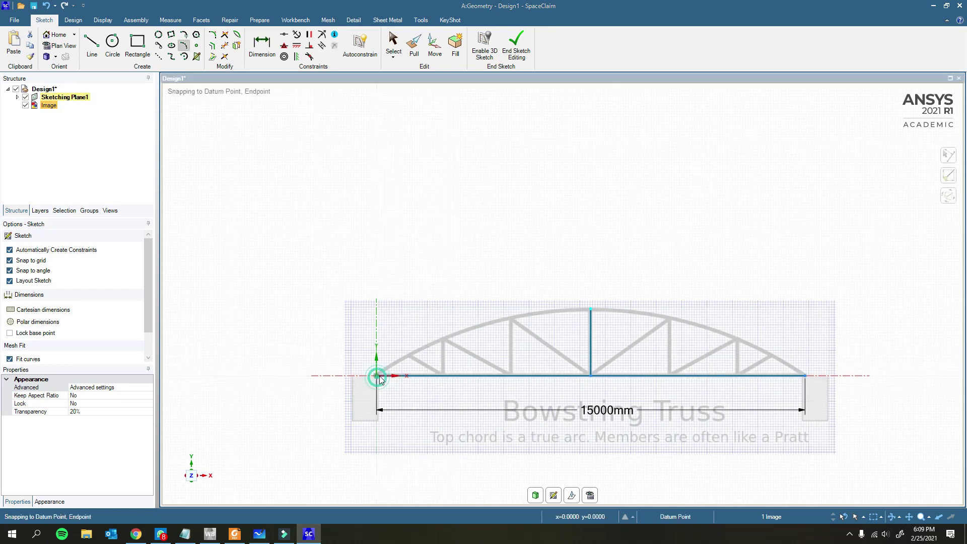
pyautogui.click(806, 377)
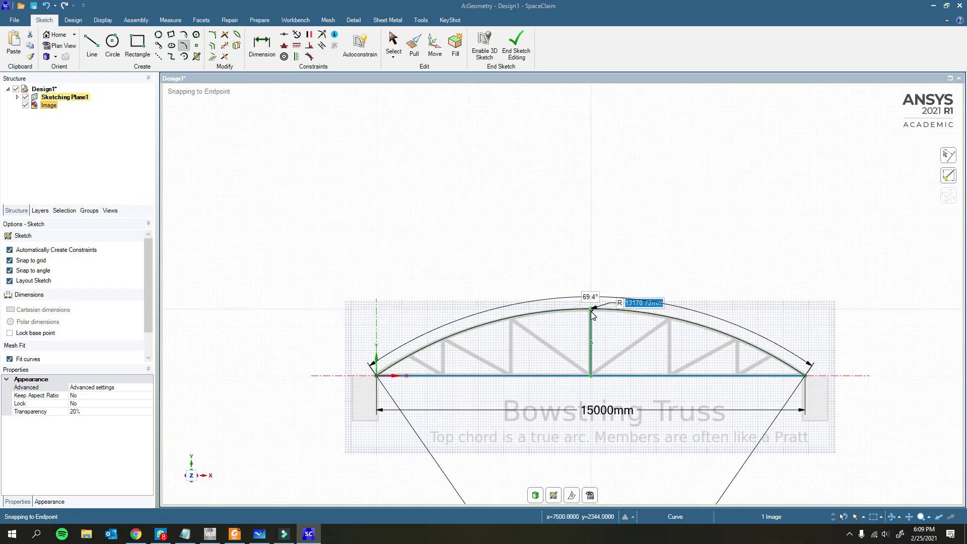
pyautogui.click(591, 310)
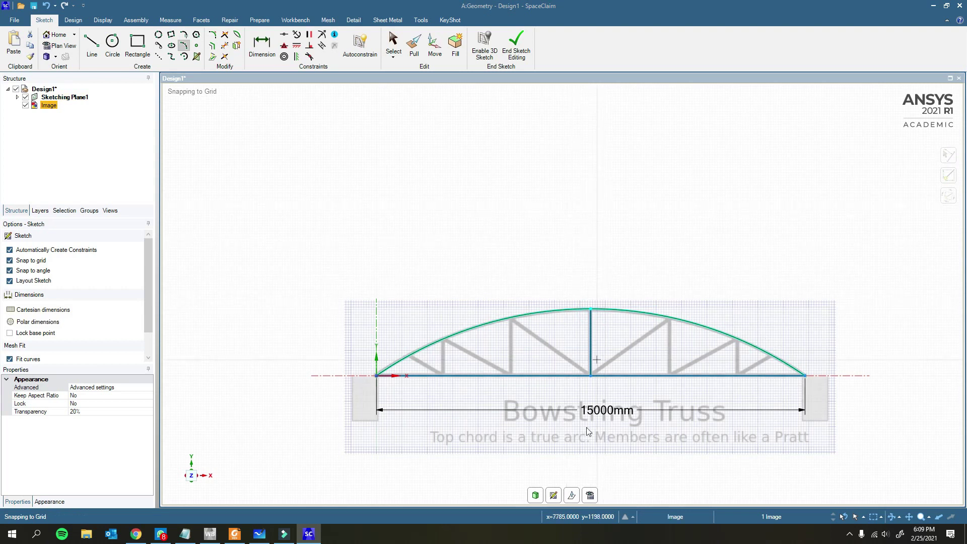
# Turn off Snap to grid for the Line tool and inspect the joint between the central vertical and the arc.
pyautogui.click(92, 45)
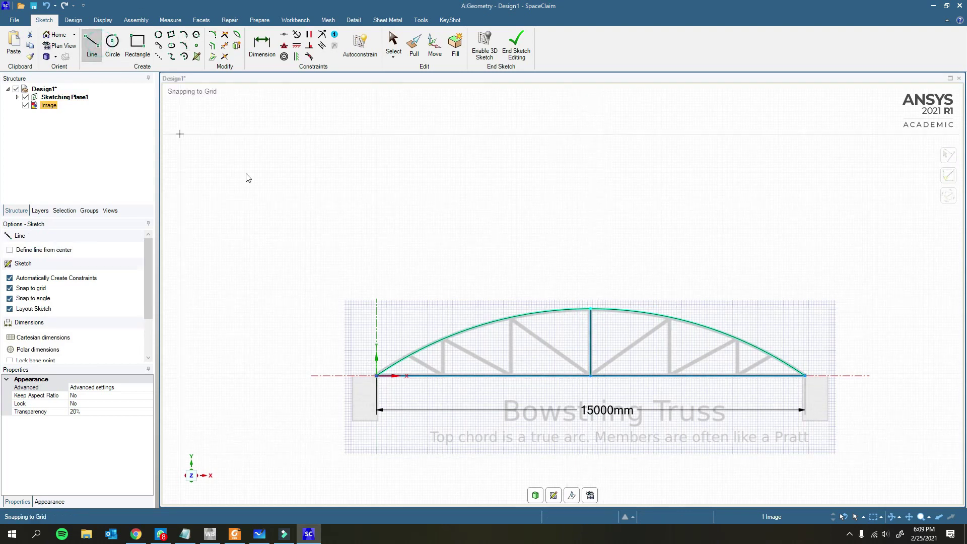
pyautogui.click(592, 376)
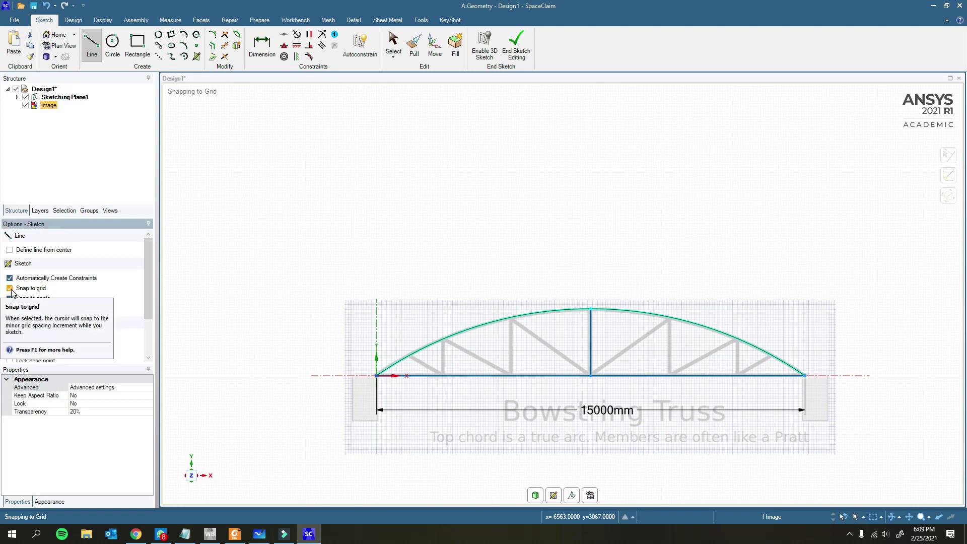
pyautogui.click(28, 290)
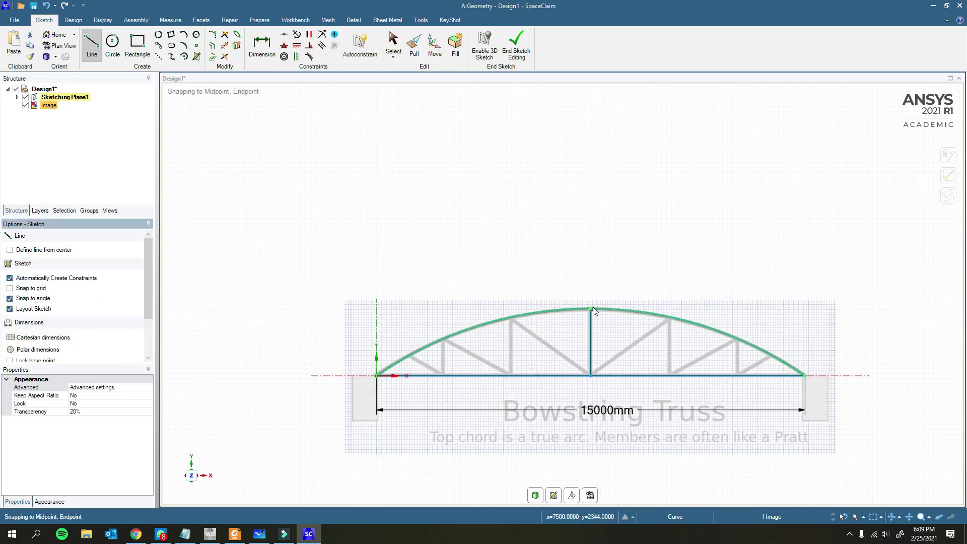
pyautogui.scroll(10, 607, 317)
pyautogui.scroll(3, 570, 295)
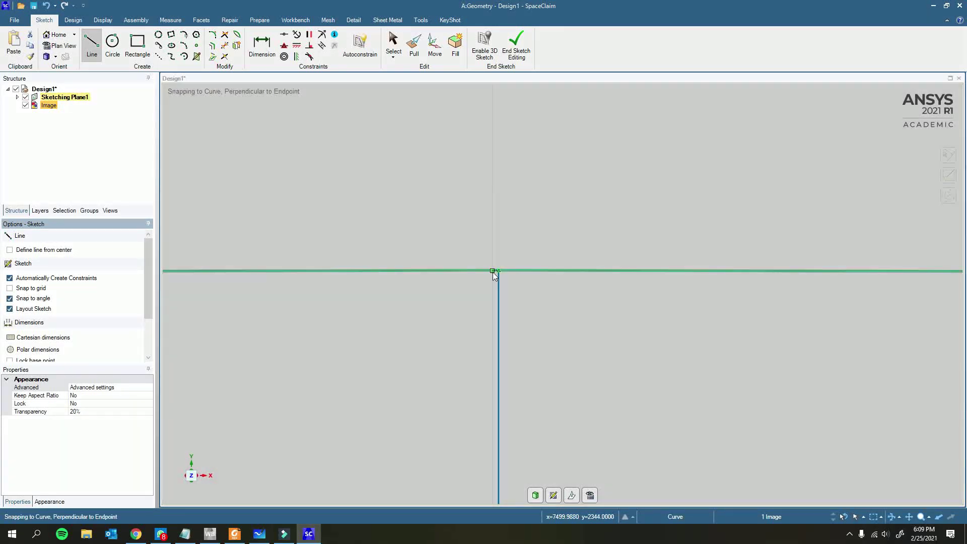
pyautogui.scroll(-2, 497, 287)
pyautogui.scroll(-6, 497, 297)
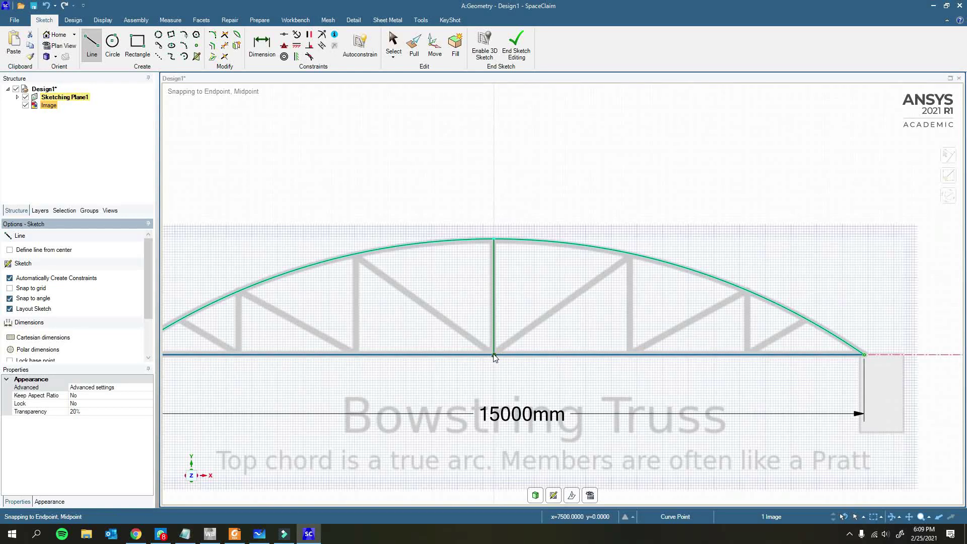
# Trace the first right-half diagonal from the bottom chord's midpoint to the arc and its vertical, about 2040 mm tall, down to the chord.
pyautogui.click(493, 354)
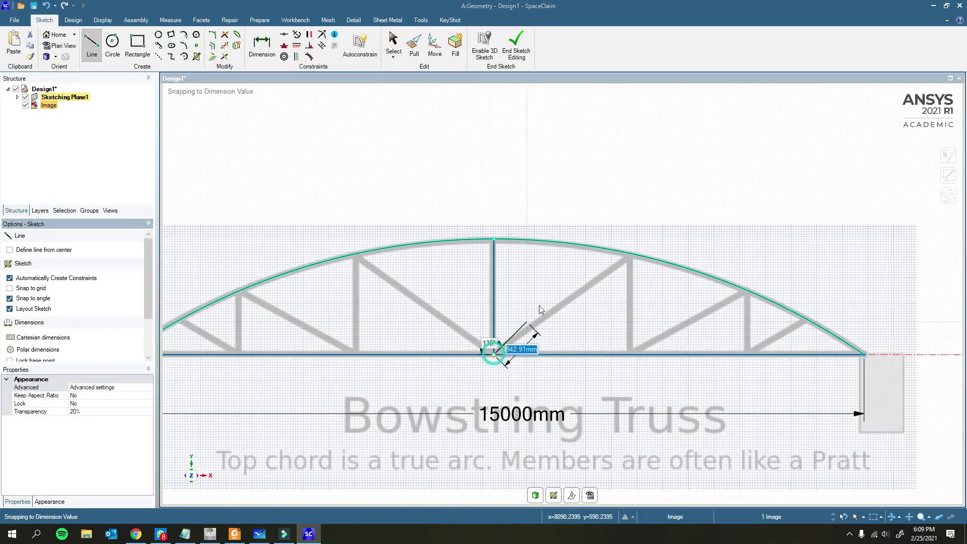
pyautogui.click(633, 254)
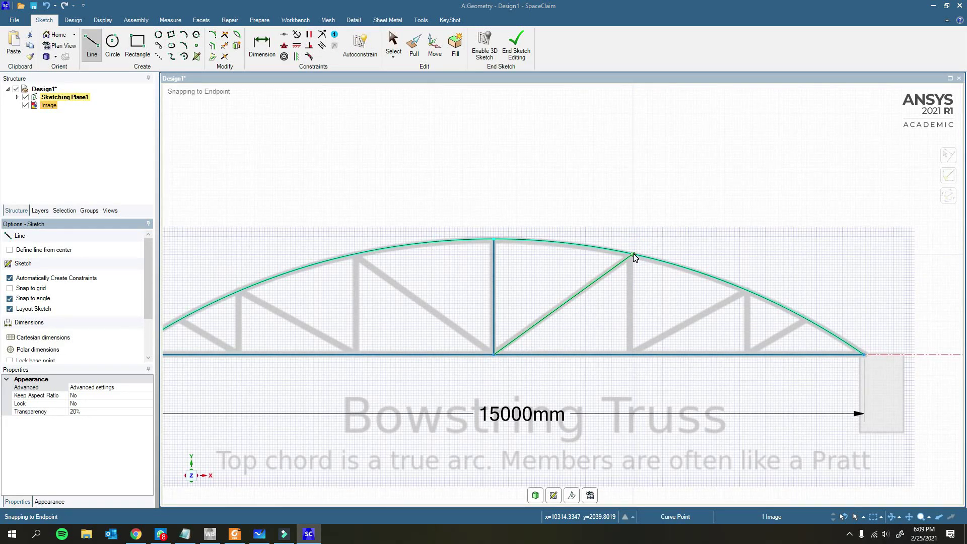
pyautogui.click(633, 253)
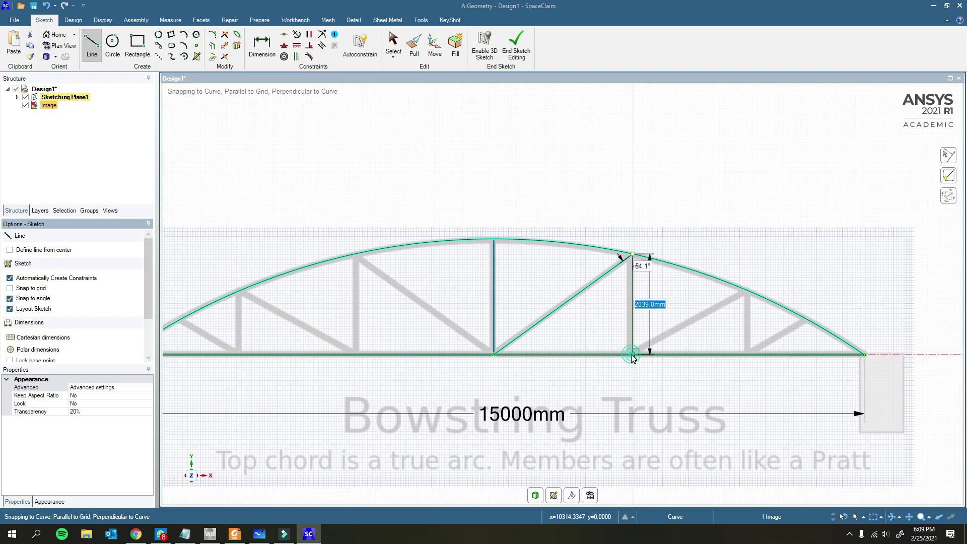
pyautogui.click(633, 354)
# Trace the remaining right-half web members over the image: a diagonal, a vertical about 1318 mm tall and the short end diagonal.
pyautogui.click(634, 354)
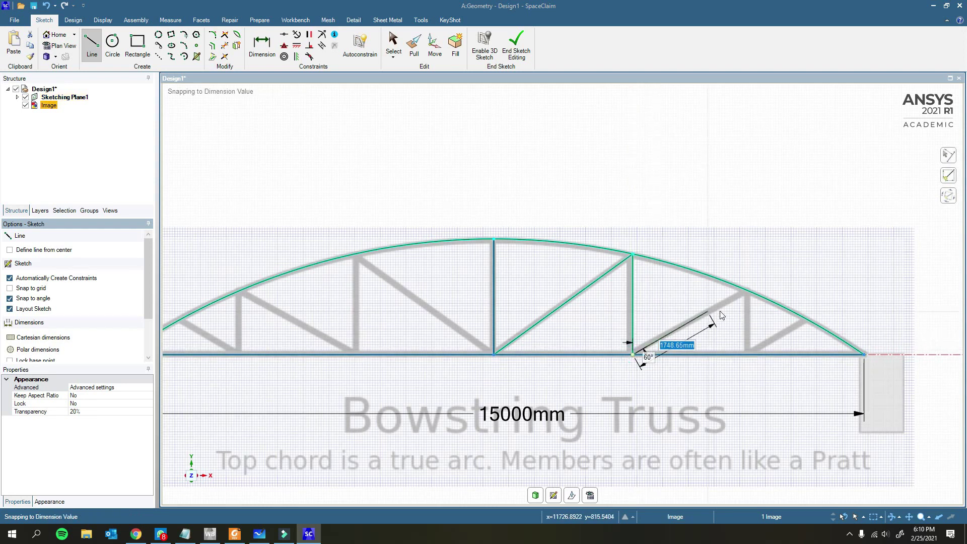
pyautogui.click(746, 291)
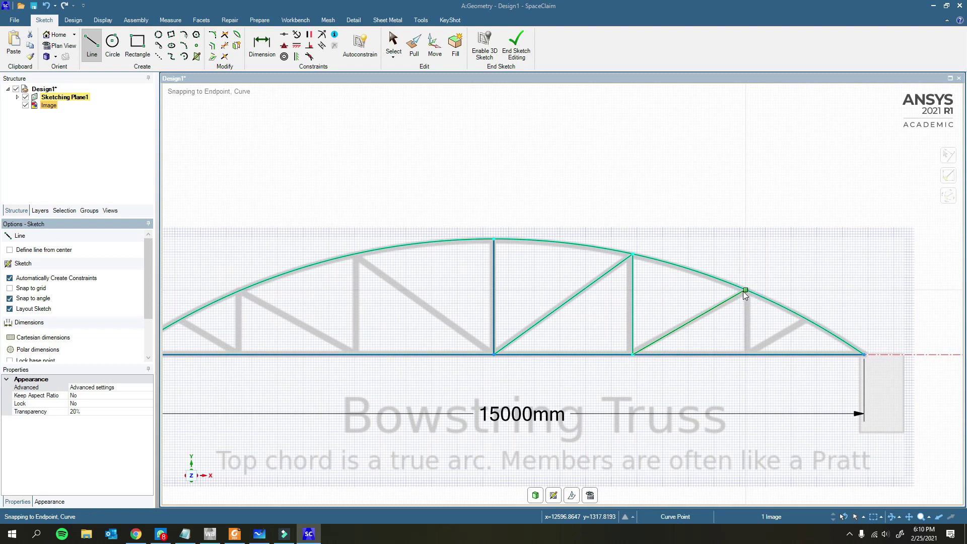
pyautogui.click(746, 291)
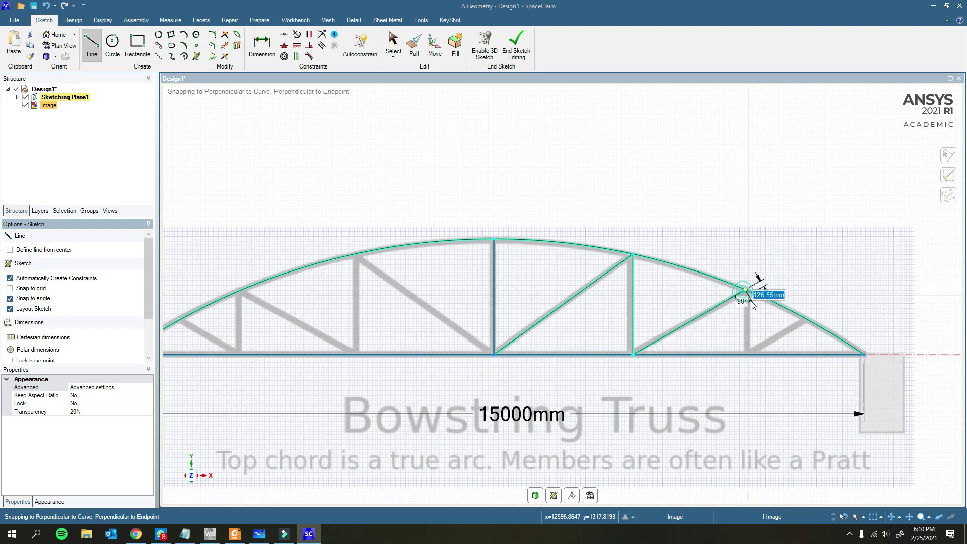
pyautogui.click(745, 355)
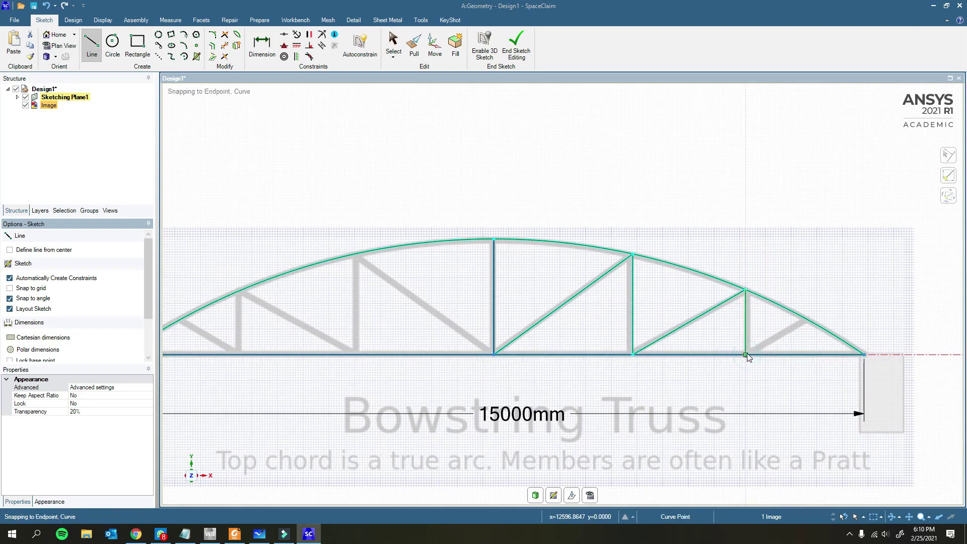
pyautogui.click(746, 355)
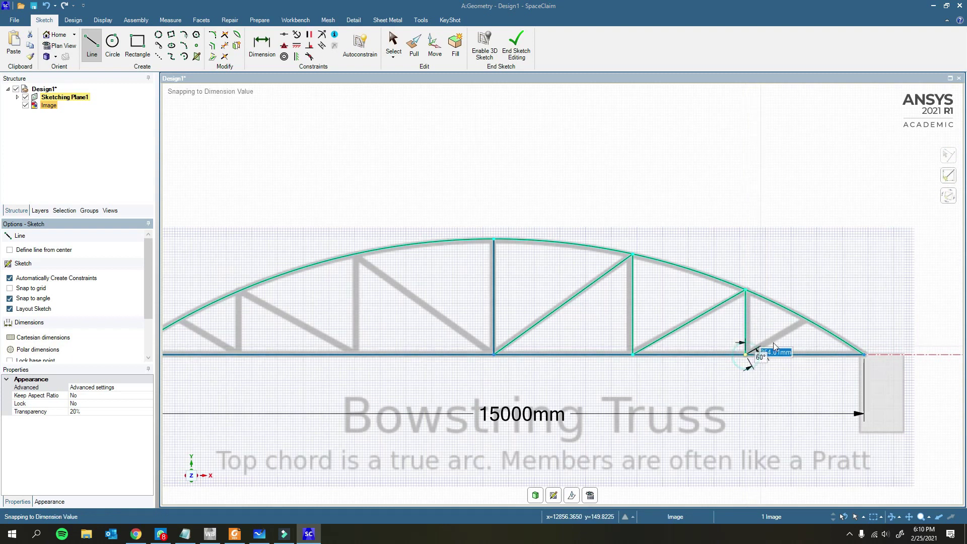
pyautogui.click(807, 320)
pyautogui.press('Escape')
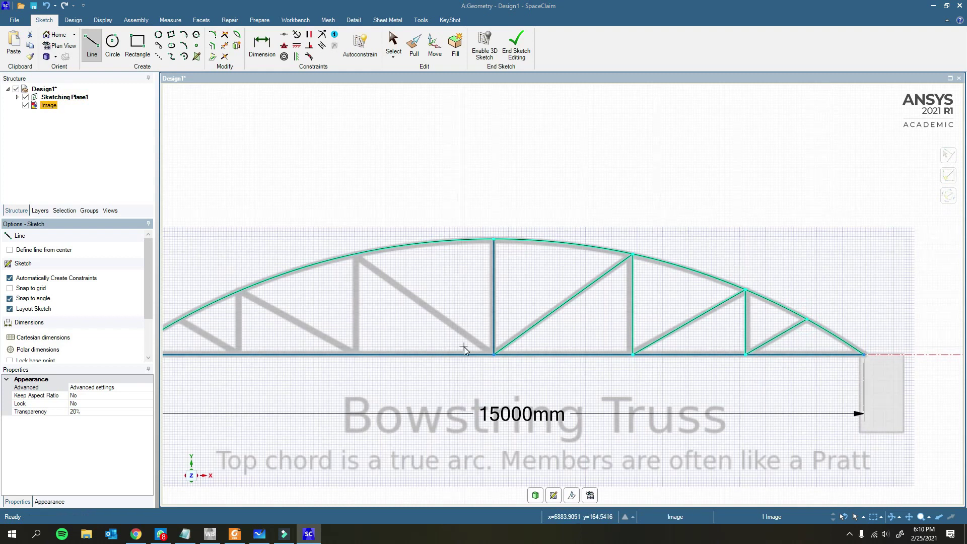
# Trace the first left-half diagonal, about 3480 mm long, from the chord's midpoint to the arc and its vertical down to the chord.
pyautogui.click(494, 355)
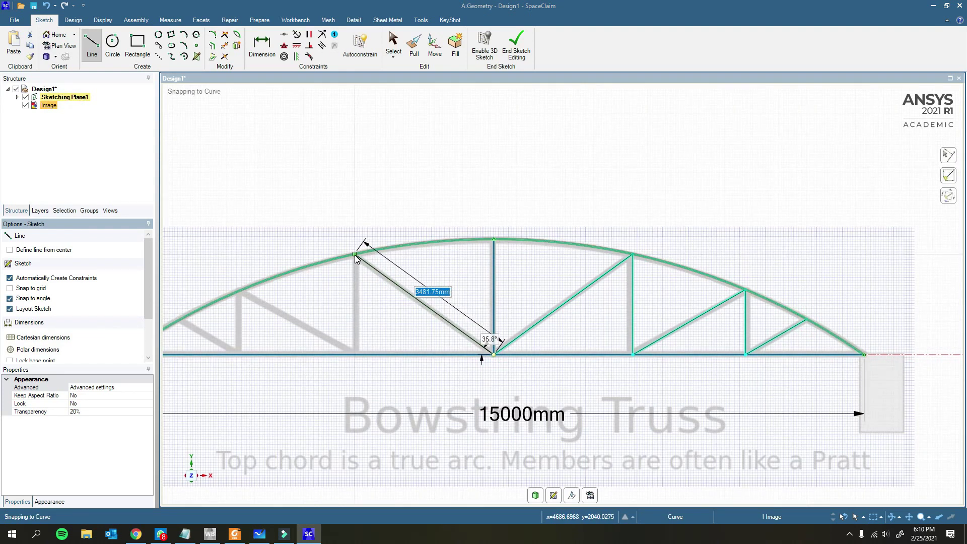
pyautogui.click(355, 255)
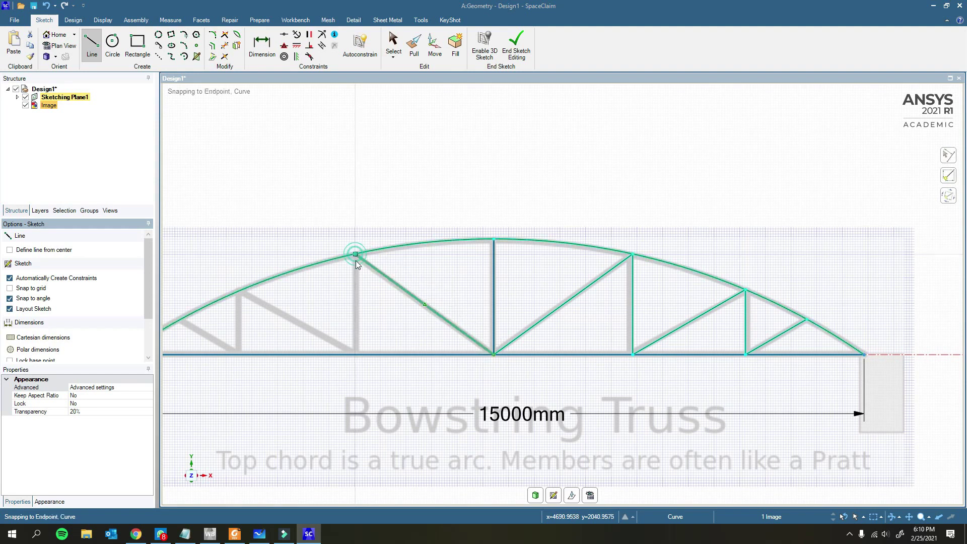
pyautogui.click(355, 254)
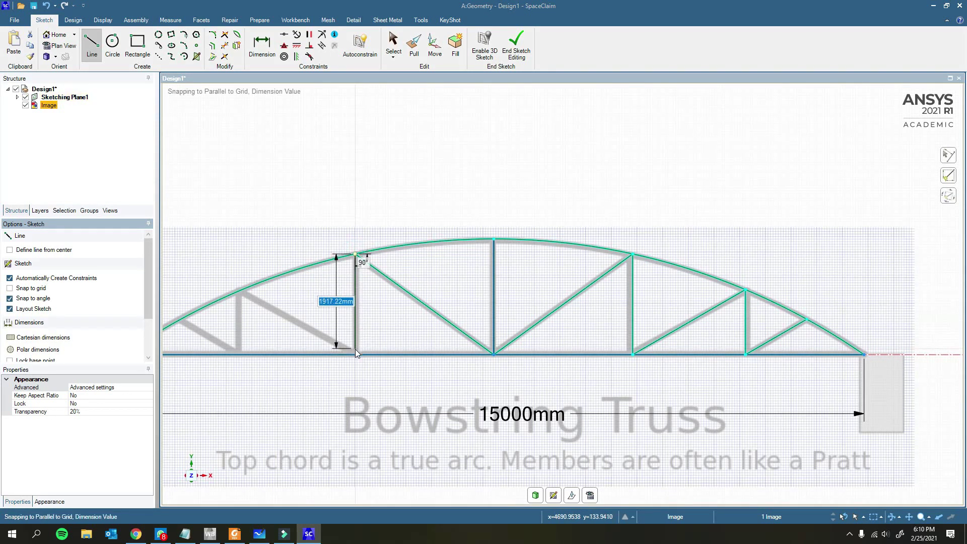
pyautogui.click(355, 351)
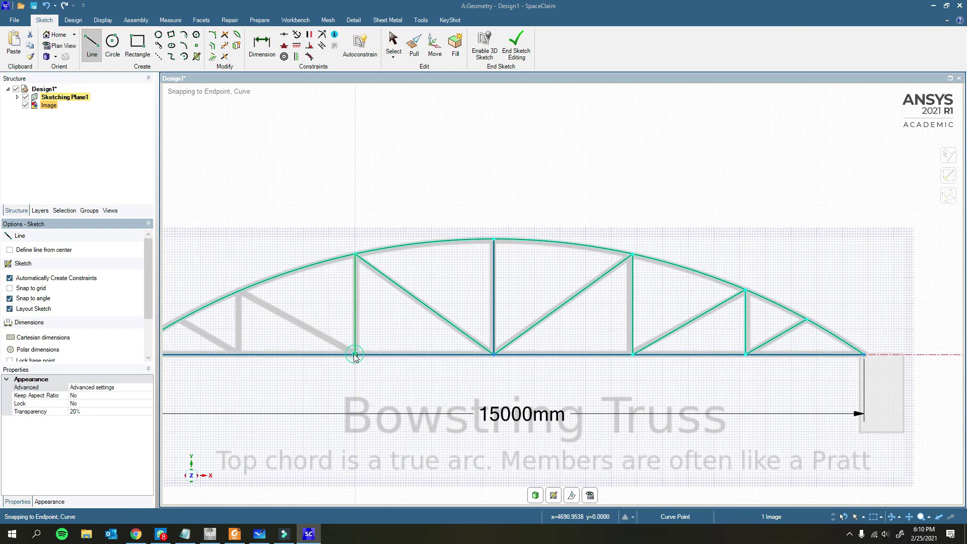
# Draw the second left-half diagonal, about 2638 mm long, from the first left vertical's foot up to the arc.
pyautogui.click(355, 355)
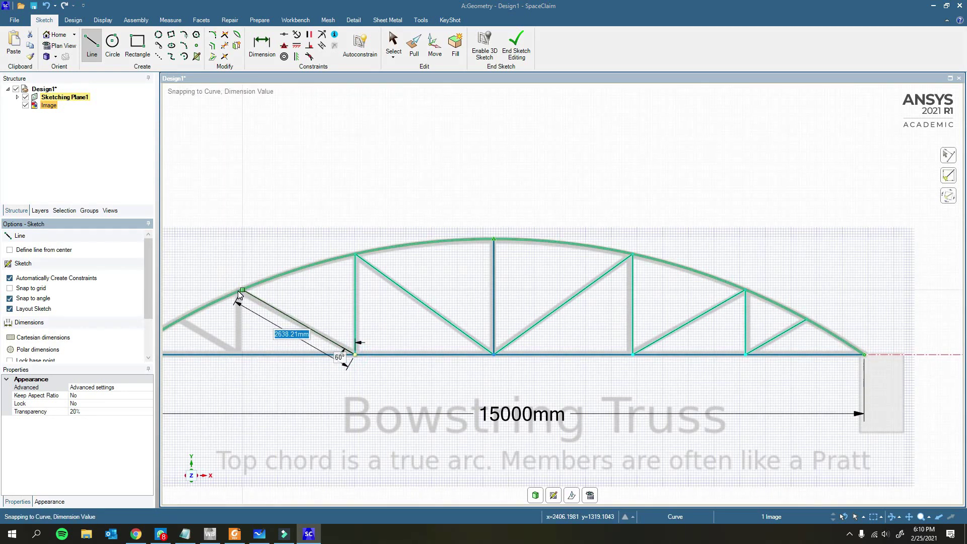
pyautogui.click(238, 291)
pyautogui.scroll(-2, 554, 352)
pyautogui.scroll(3, 408, 310)
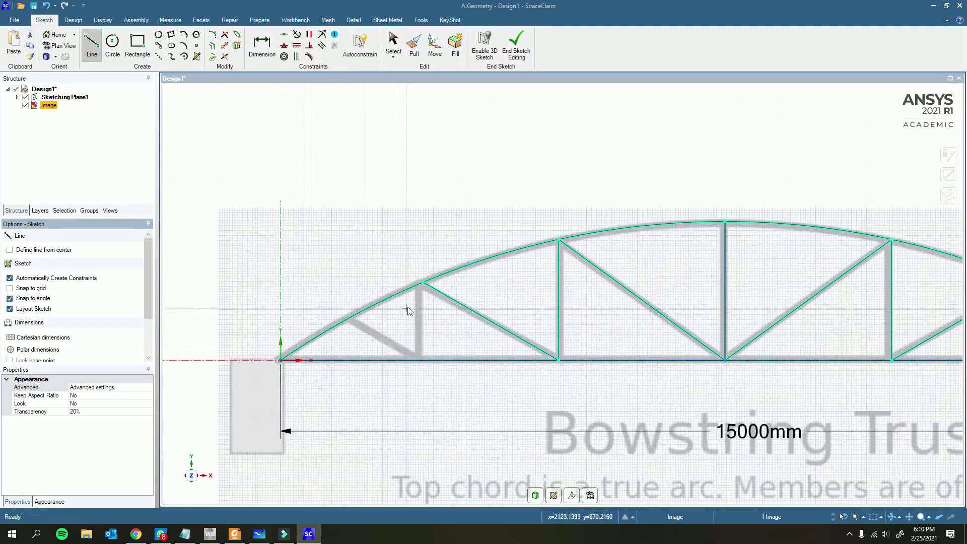
# Draw the outermost left vertical down to the chord at about x = 2406 mm and the short end diagonal up to the arc at about x = 1162 mm.
pyautogui.click(427, 284)
pyautogui.click(420, 357)
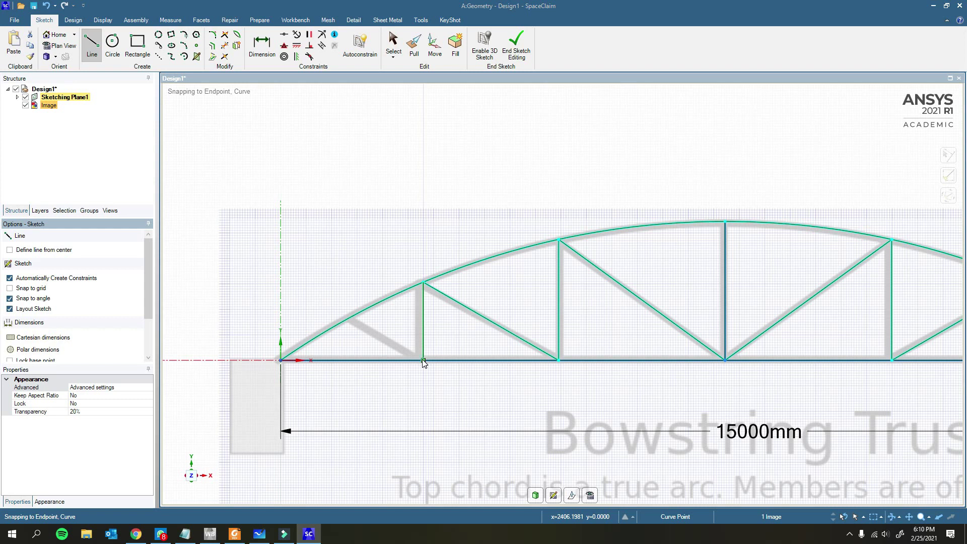
pyautogui.click(353, 318)
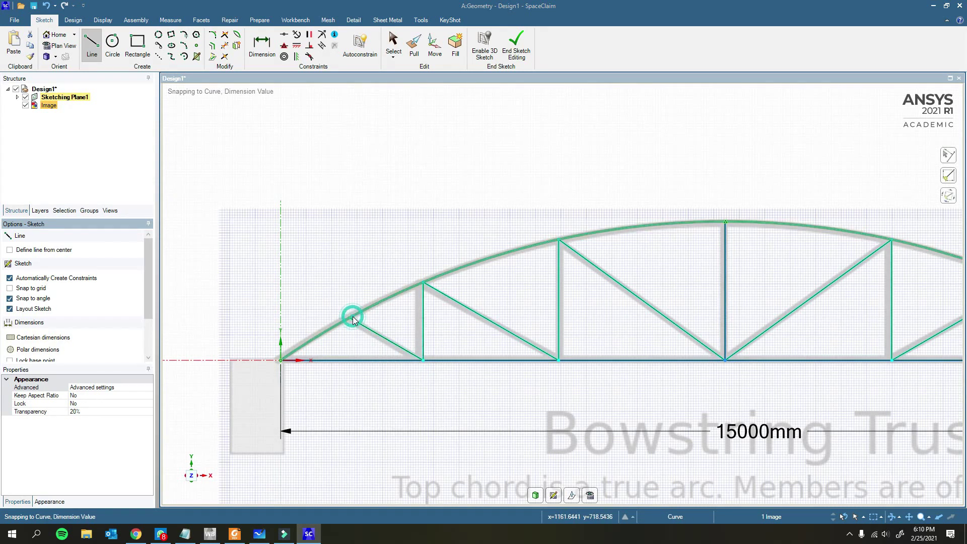
pyautogui.scroll(-3, 353, 319)
pyautogui.moveTo(435, 346)
pyautogui.mouseDown(button='middle')
pyautogui.moveTo(447, 348)
pyautogui.moveTo(447, 316)
pyautogui.moveTo(572, 339)
pyautogui.moveTo(454, 341)
pyautogui.mouseUp(button='middle')
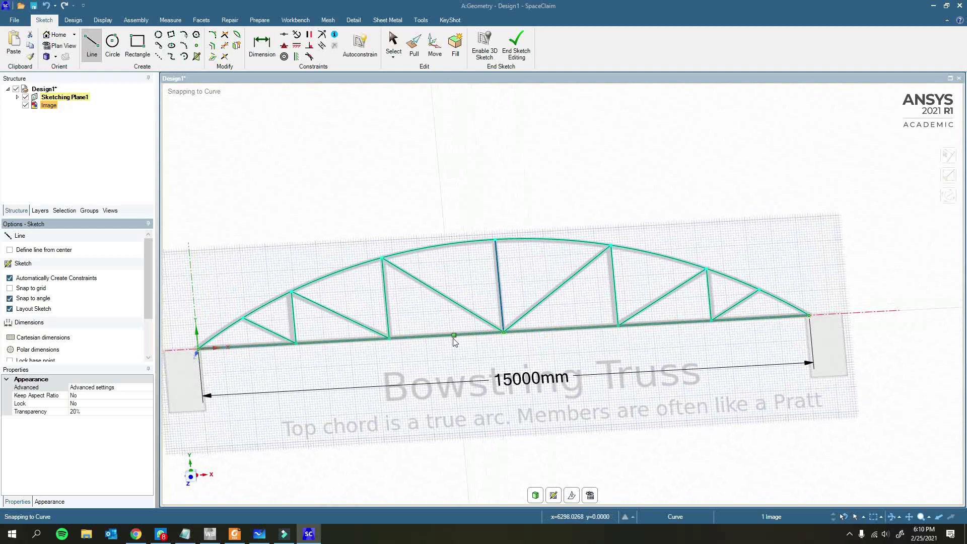
pyautogui.moveTo(540, 377)
pyautogui.mouseDown(button='middle')
pyautogui.moveTo(554, 362)
pyautogui.moveTo(479, 423)
pyautogui.moveTo(432, 440)
pyautogui.moveTo(483, 433)
pyautogui.moveTo(565, 352)
pyautogui.mouseUp(button='middle')
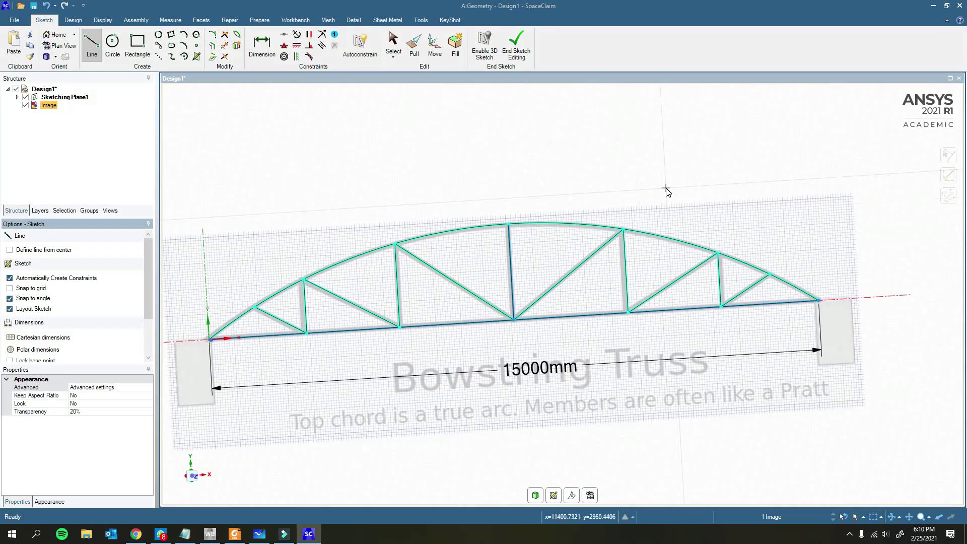
# End sketch editing and hide the reference image, keeping only the truss sketch displayed.
pyautogui.click(519, 43)
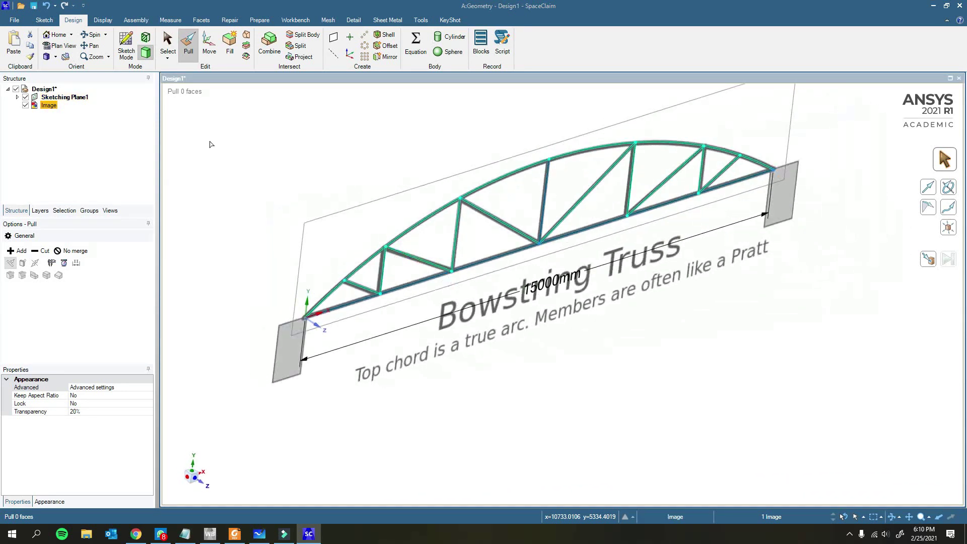
pyautogui.click(25, 107)
pyautogui.click(26, 97)
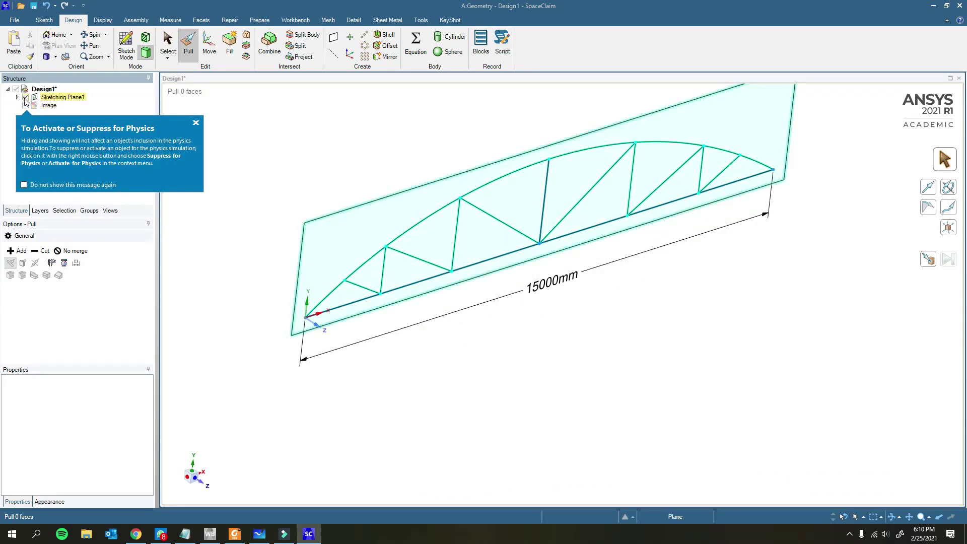
pyautogui.click(25, 97)
pyautogui.click(26, 97)
pyautogui.click(15, 88)
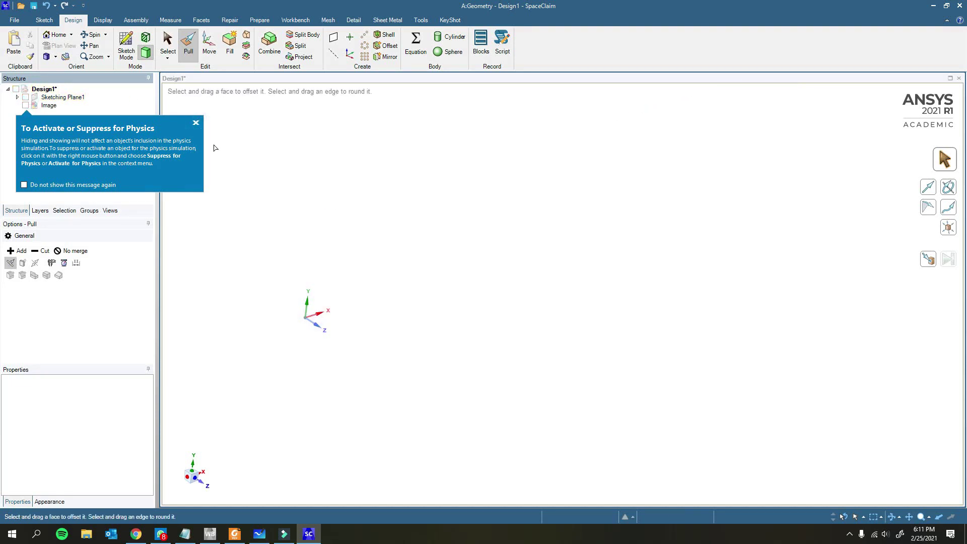
pyautogui.click(196, 123)
pyautogui.click(26, 98)
# Examine the individual lines and the arc listed under Sketch1 on Sketching Plane1.
pyautogui.click(18, 97)
pyautogui.click(28, 106)
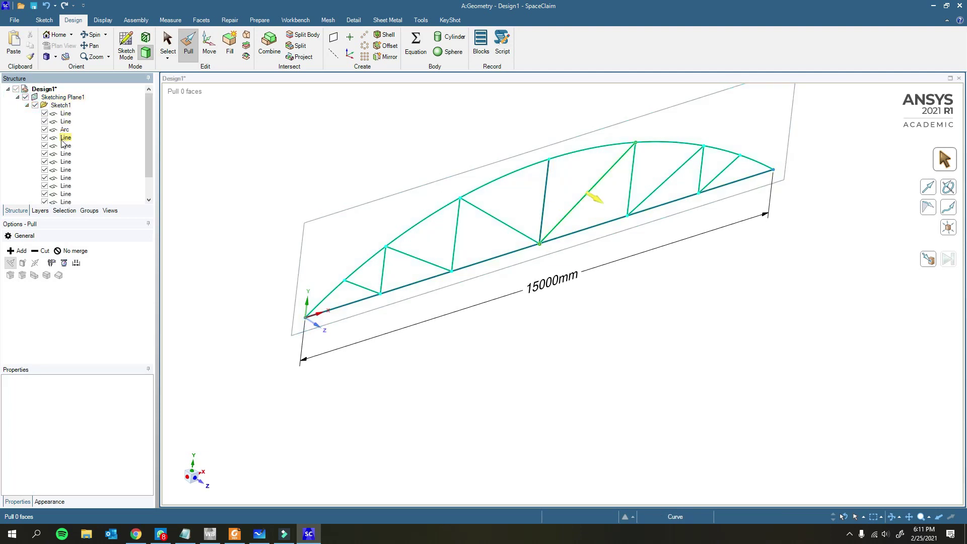
pyautogui.click(27, 106)
pyautogui.click(18, 97)
pyautogui.click(418, 366)
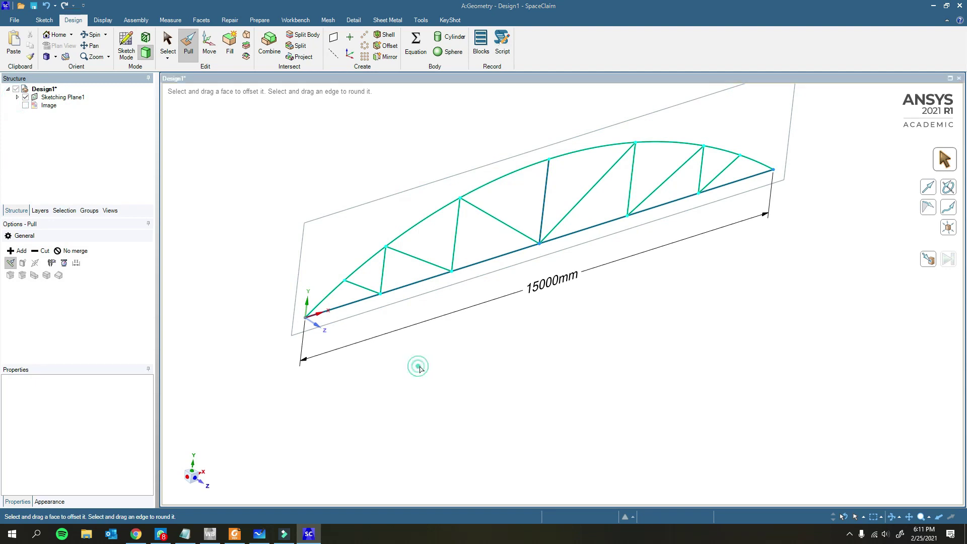
pyautogui.scroll(-5, 522, 395)
pyautogui.scroll(7, 473, 320)
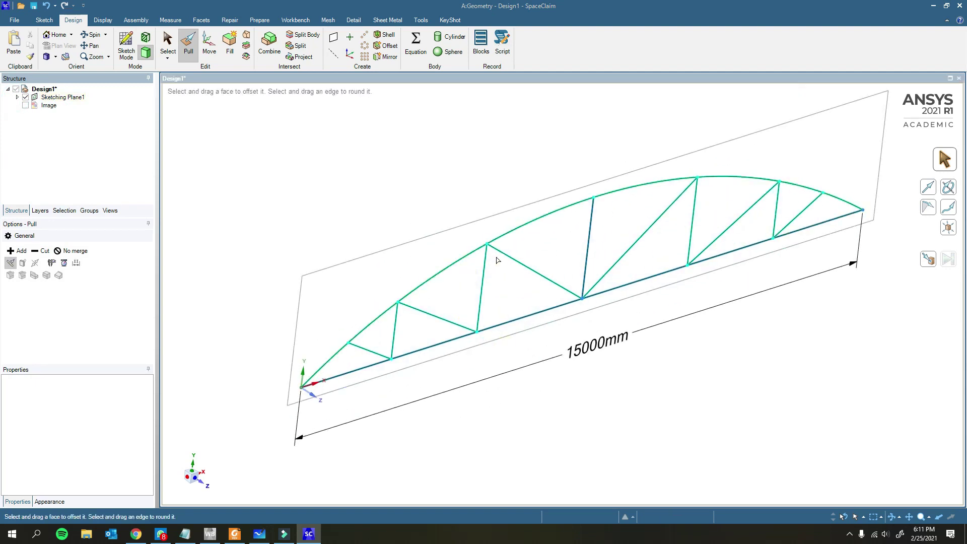
# Examine the top chord arc from support to support, checking whether it is divided where the web members meet it.
pyautogui.press('s')
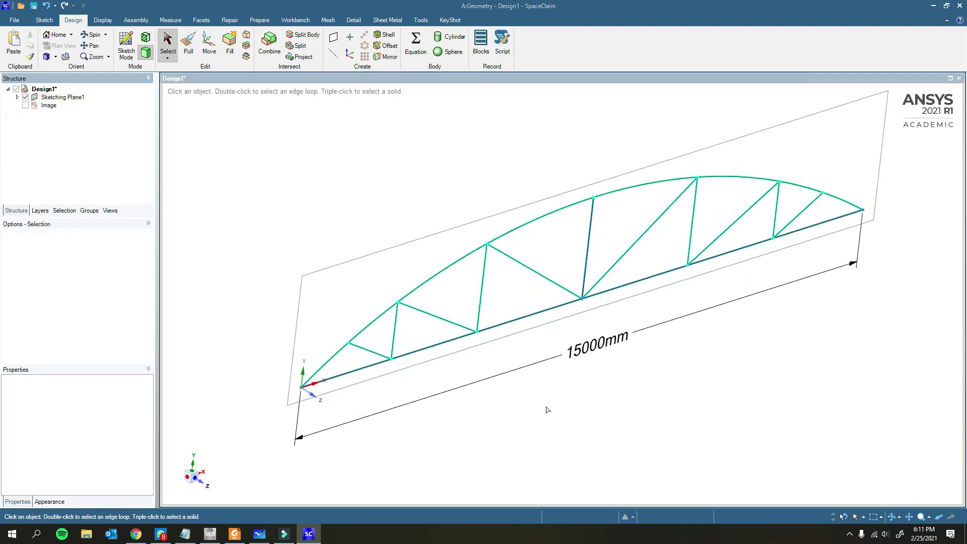
pyautogui.scroll(8, 280, 389)
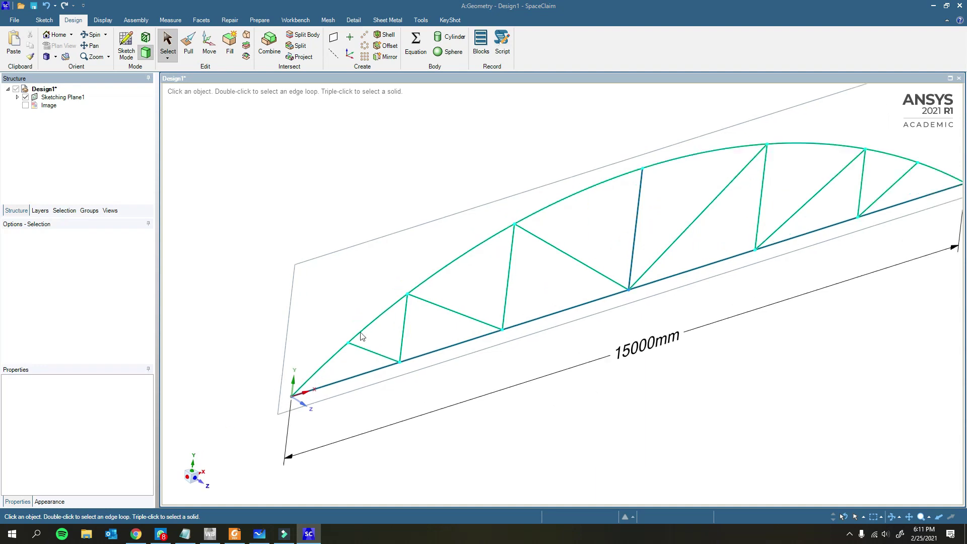
pyautogui.scroll(-6, 279, 312)
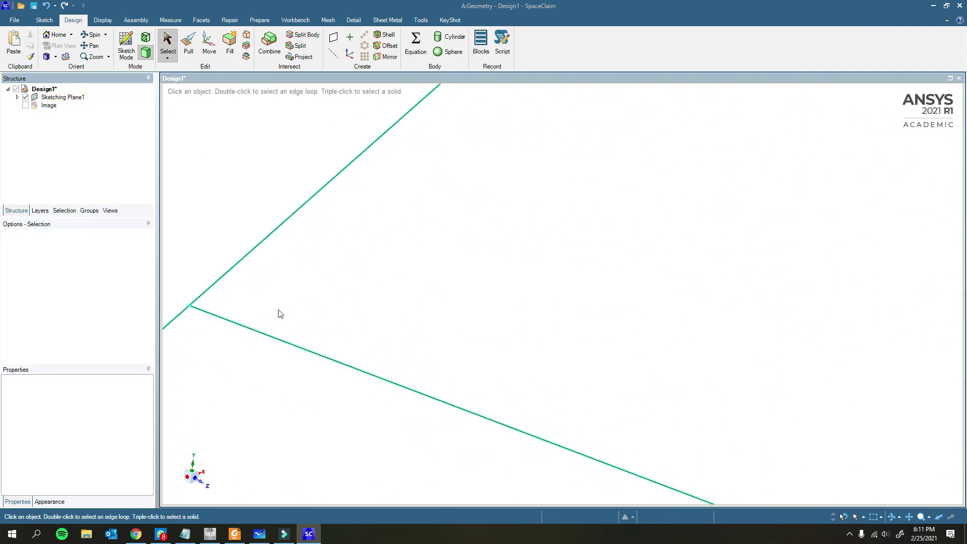
pyautogui.scroll(-4, 361, 366)
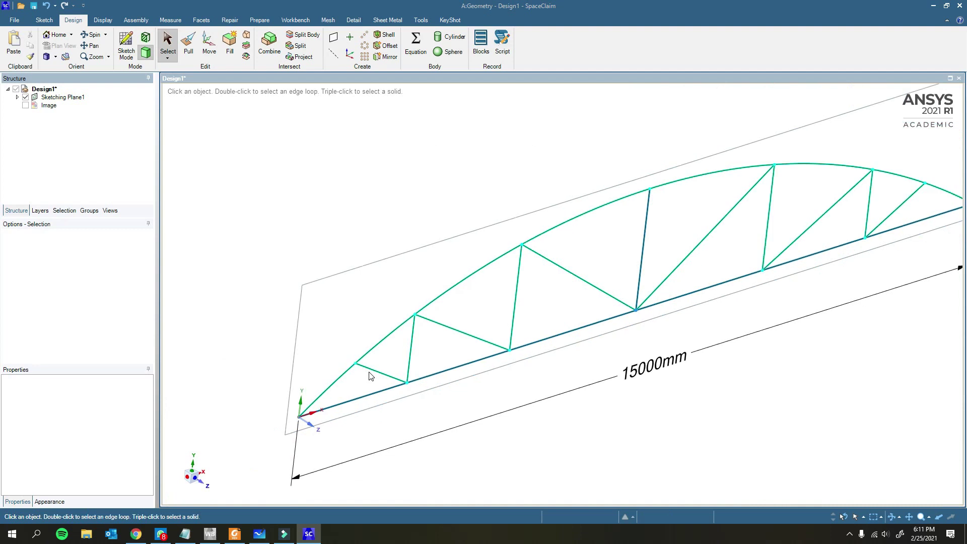
pyautogui.scroll(-3, 382, 368)
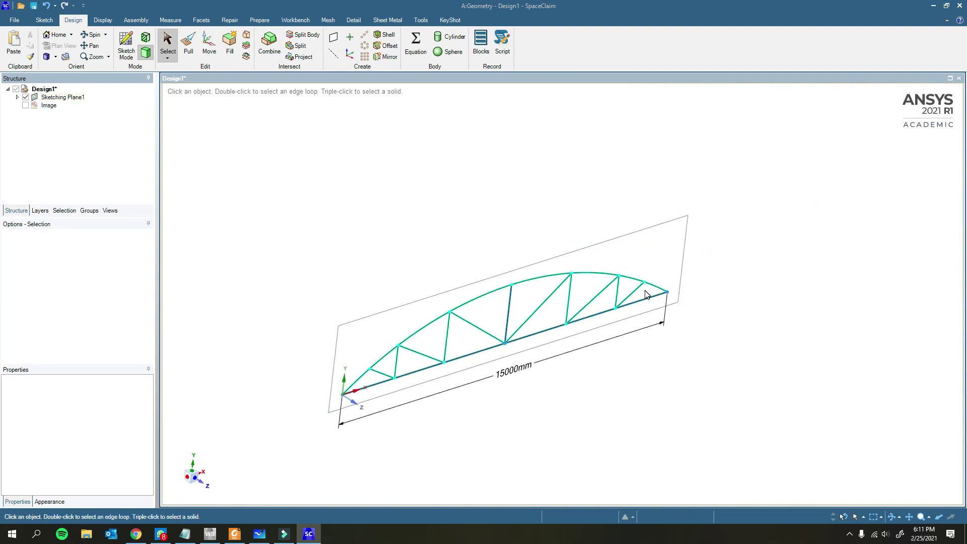
pyautogui.scroll(3, 518, 304)
pyautogui.scroll(1, 518, 303)
pyautogui.click(519, 259)
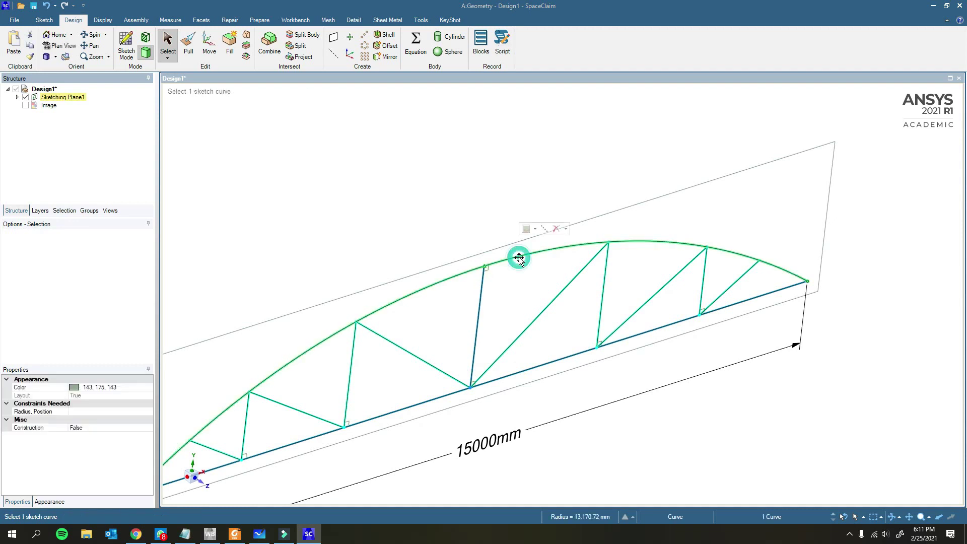
pyautogui.scroll(-5, 303, 392)
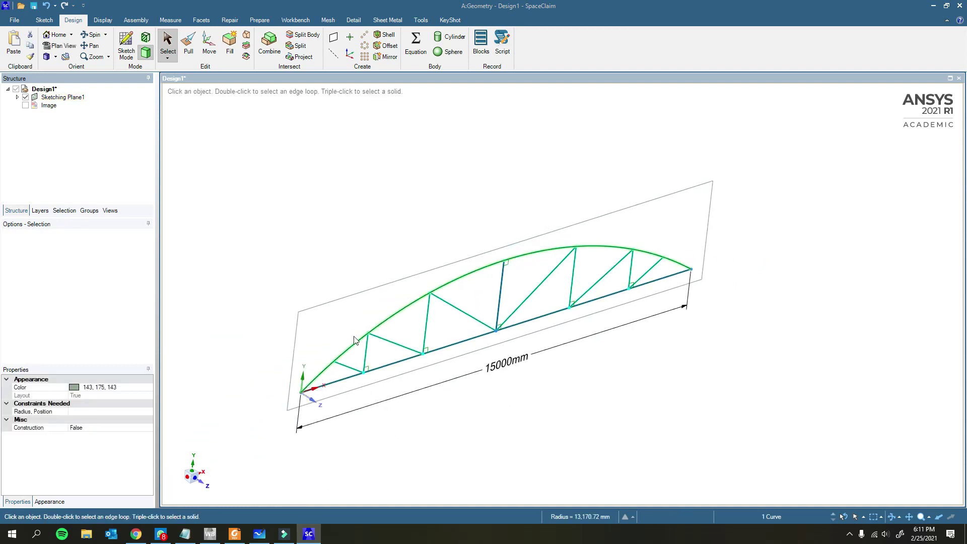
pyautogui.click(423, 226)
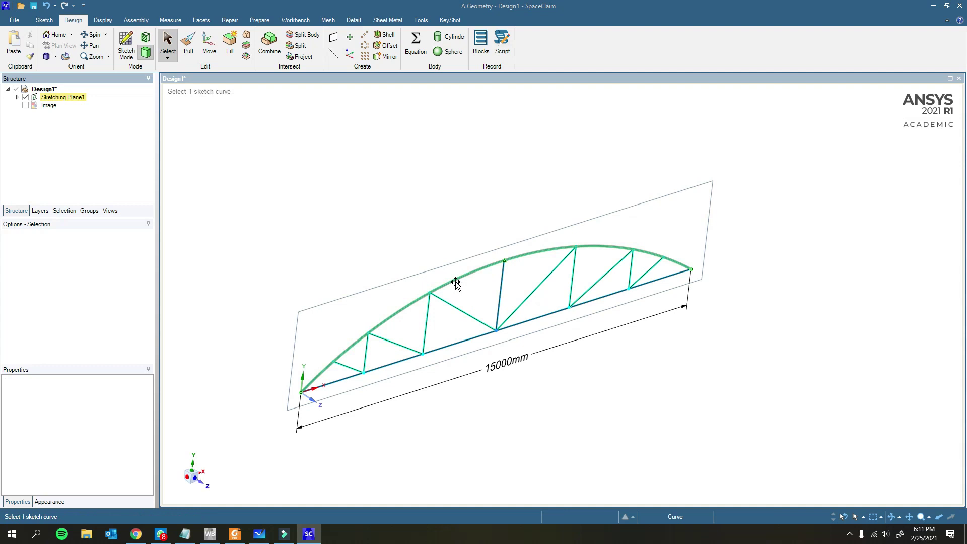
pyautogui.click(456, 281)
pyautogui.click(459, 288)
pyautogui.click(311, 389)
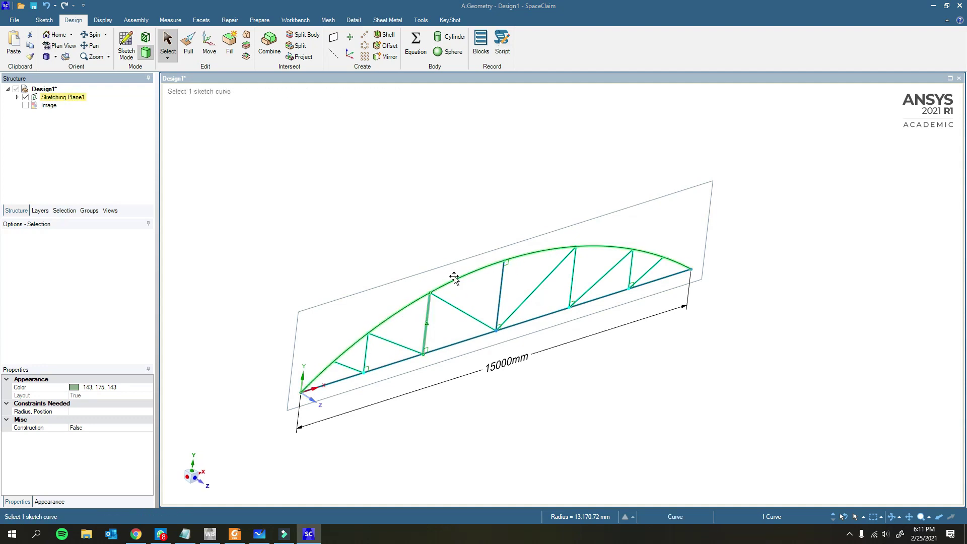
pyautogui.click(451, 164)
pyautogui.moveTo(450, 164); pyautogui.dragTo(431, 349, button='middle')
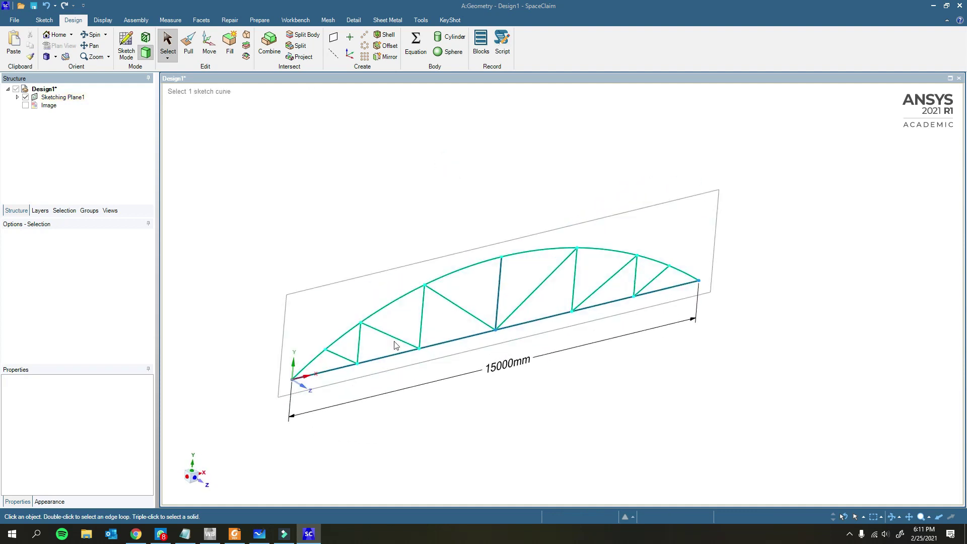
# Examine the left web members, bottom chord and arc curve by curve, checking whether the chords are split at the joints.
pyautogui.scroll(5, 432, 349)
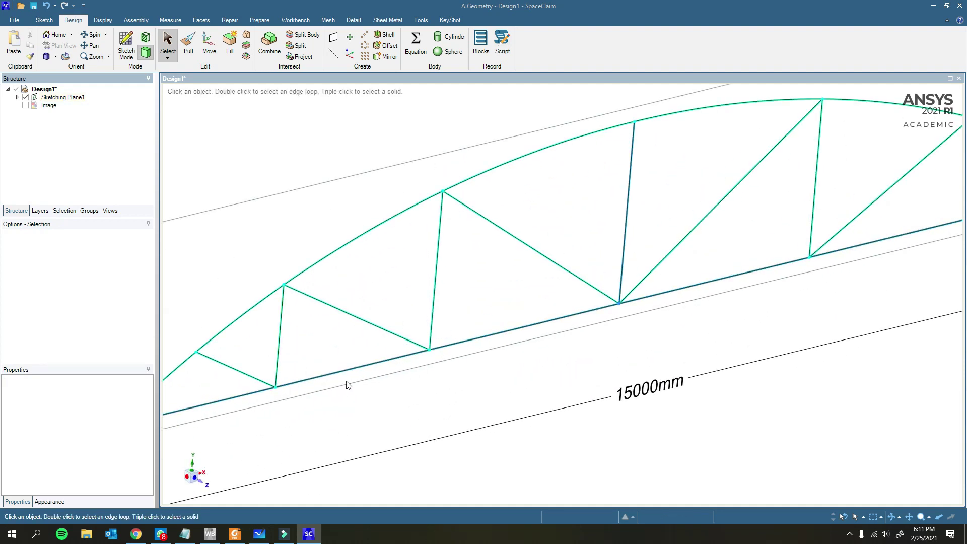
pyautogui.scroll(-5, 514, 301)
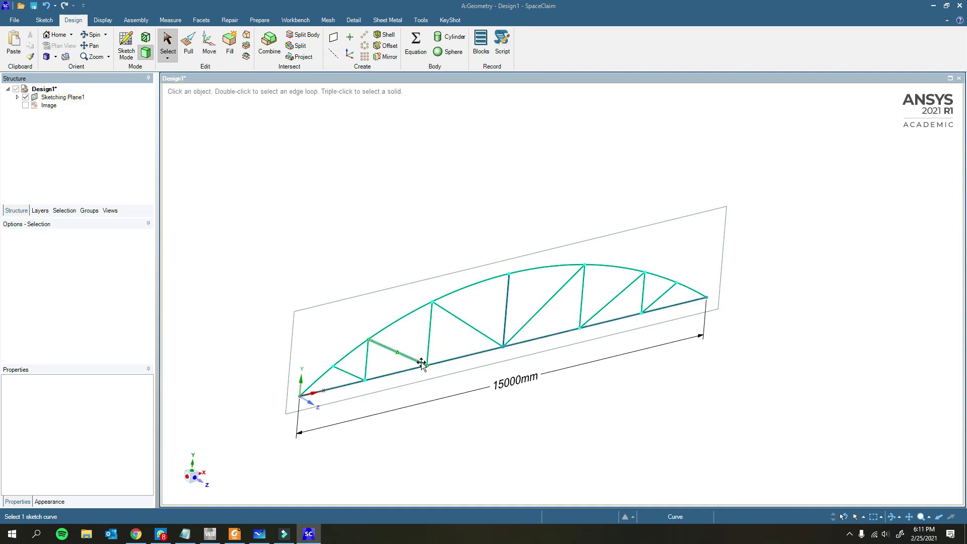
pyautogui.scroll(-3, 428, 368)
pyautogui.scroll(8, 418, 363)
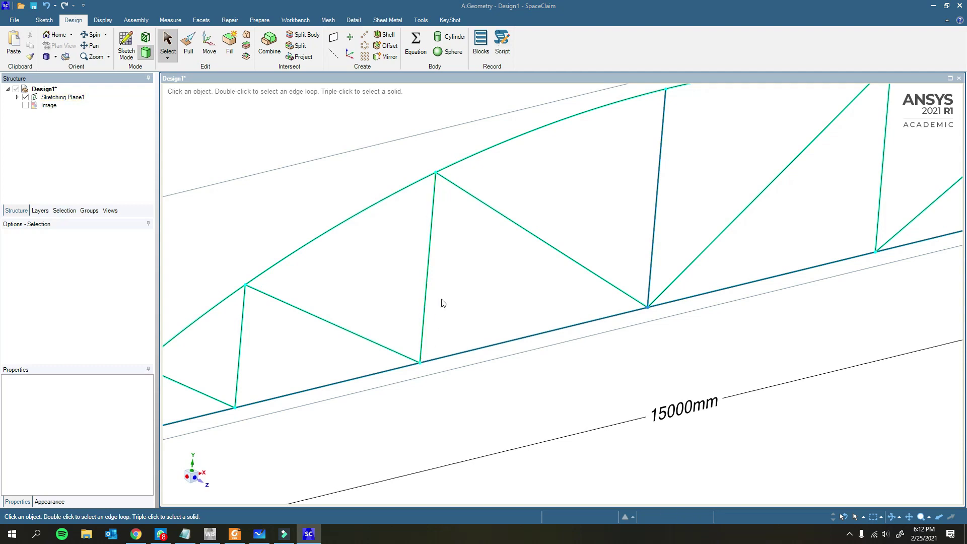
pyautogui.click(426, 268)
pyautogui.click(346, 329)
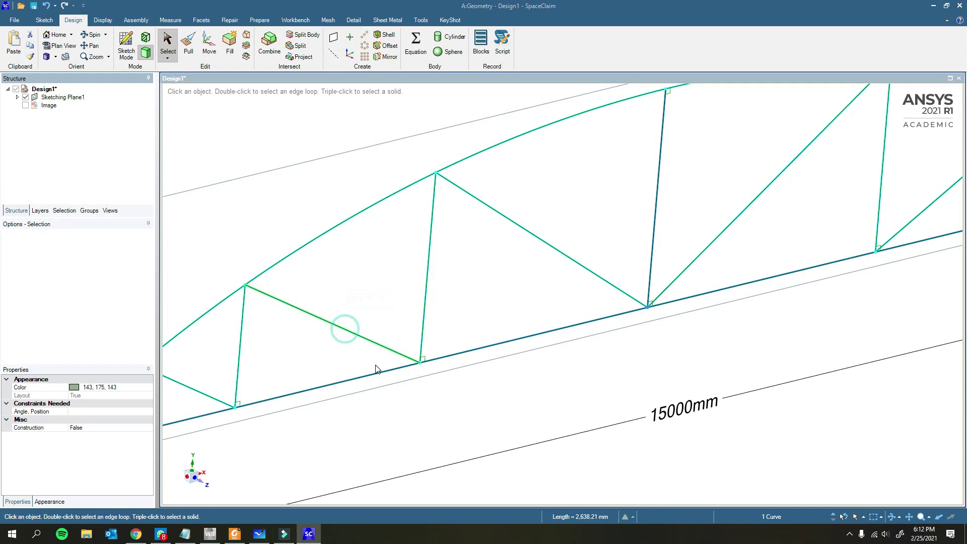
pyautogui.click(376, 375)
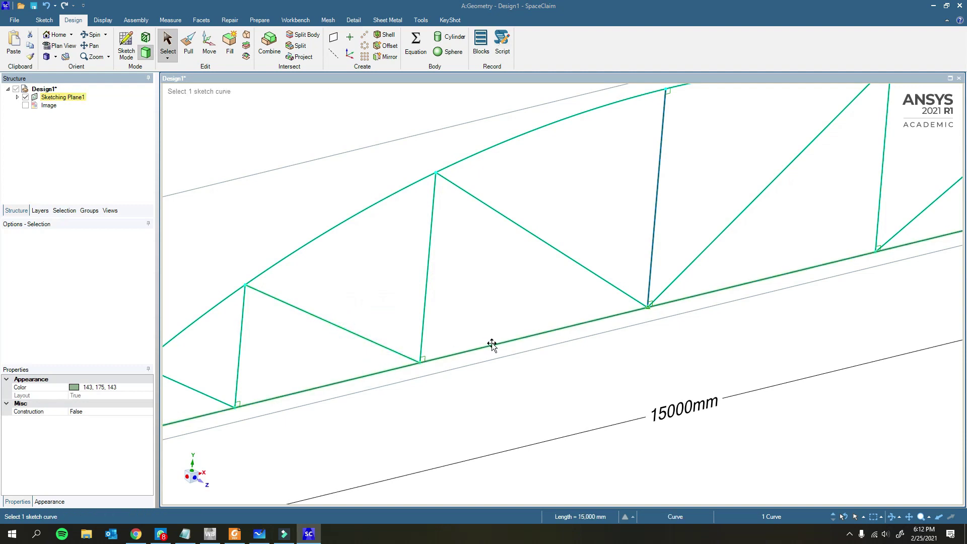
pyautogui.click(478, 384)
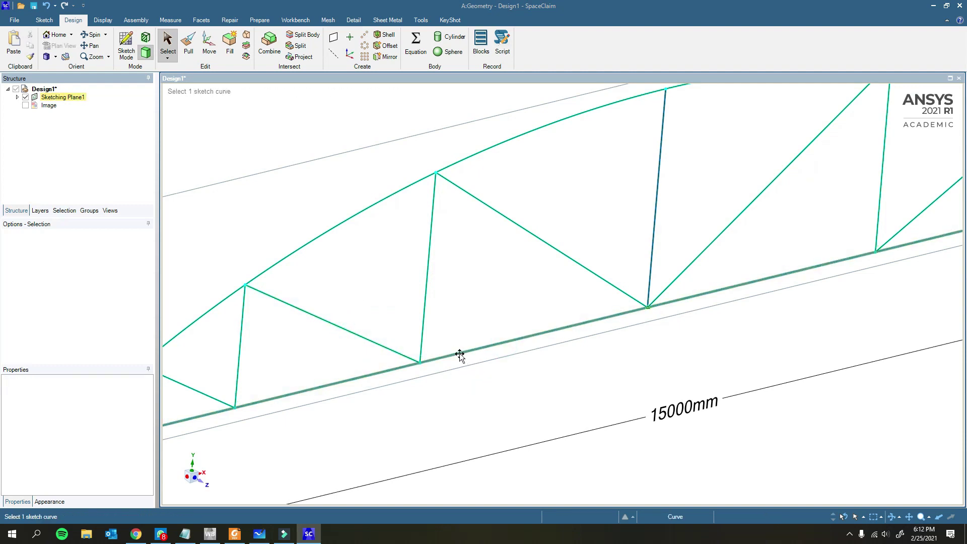
pyautogui.click(459, 354)
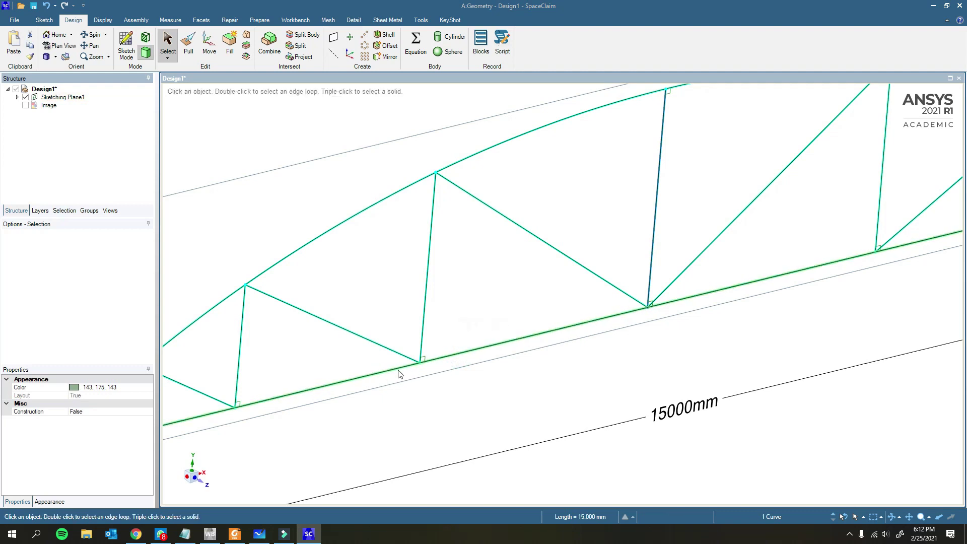
pyautogui.click(352, 380)
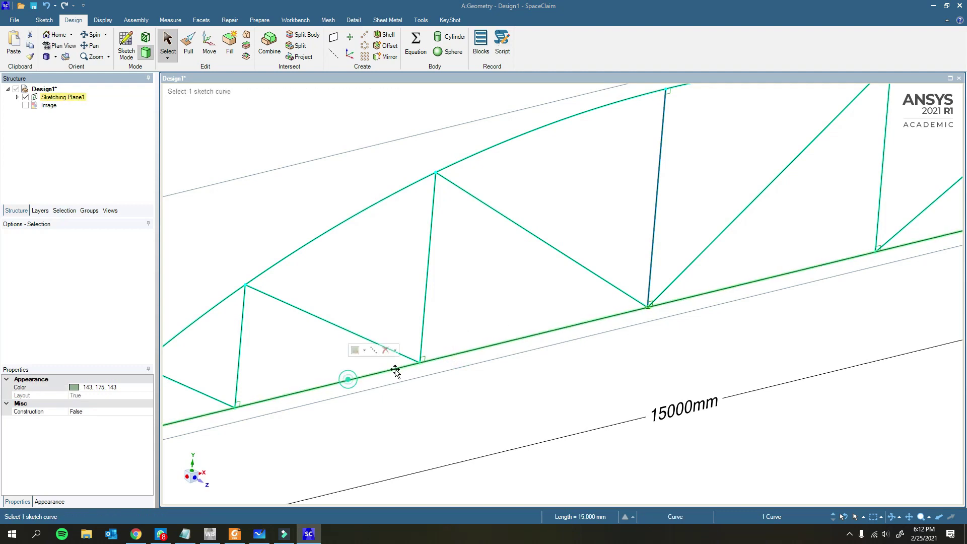
pyautogui.click(493, 392)
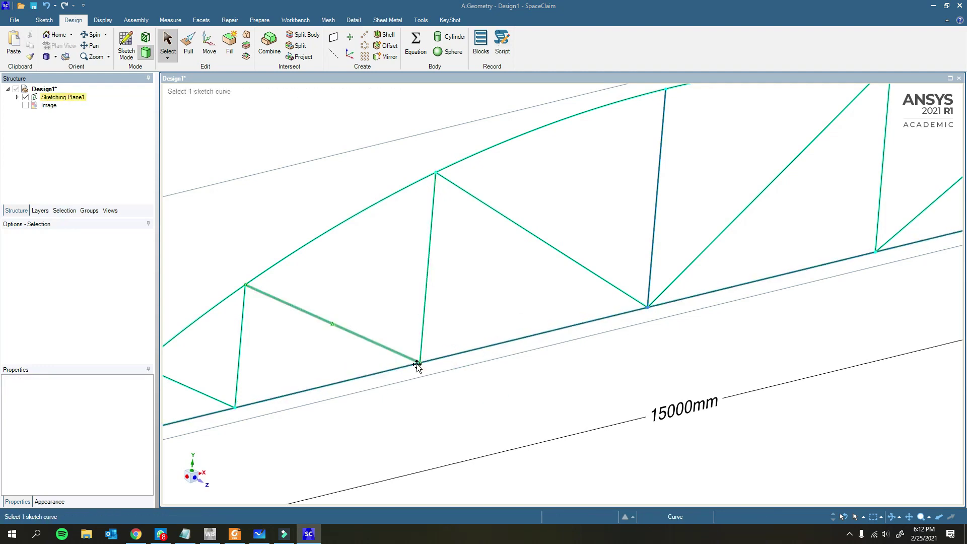
pyautogui.scroll(-5, 421, 360)
pyautogui.scroll(4, 419, 357)
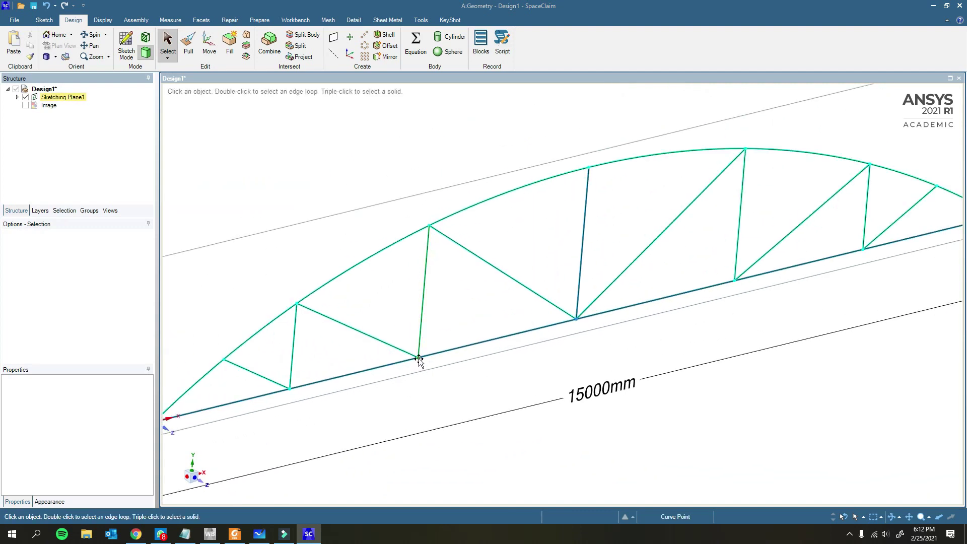
pyautogui.scroll(-2, 413, 380)
pyautogui.scroll(2, 416, 387)
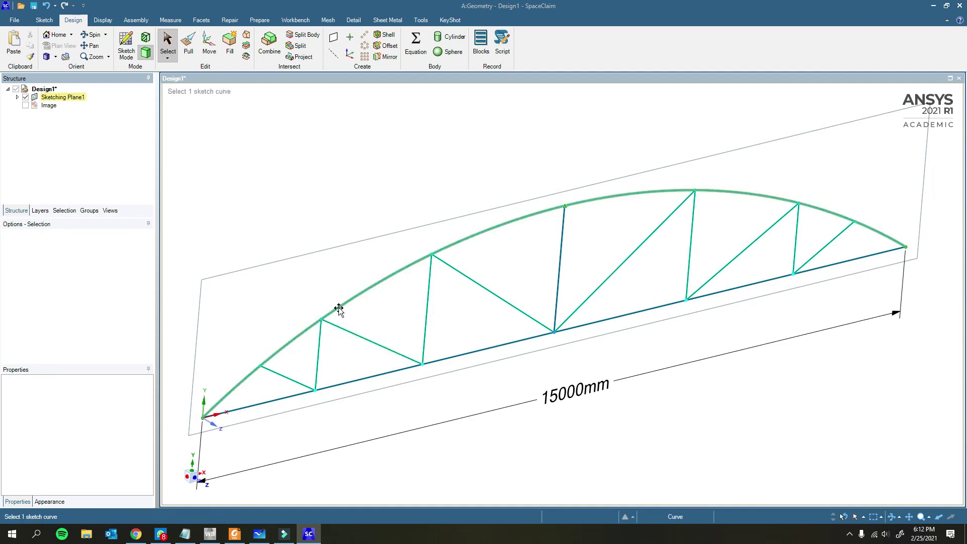
pyautogui.click(358, 294)
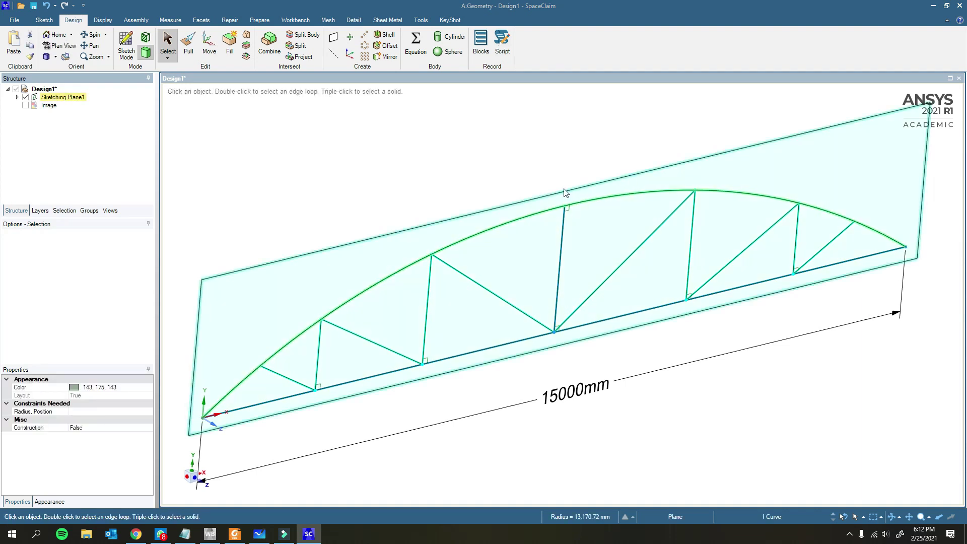
pyautogui.click(422, 124)
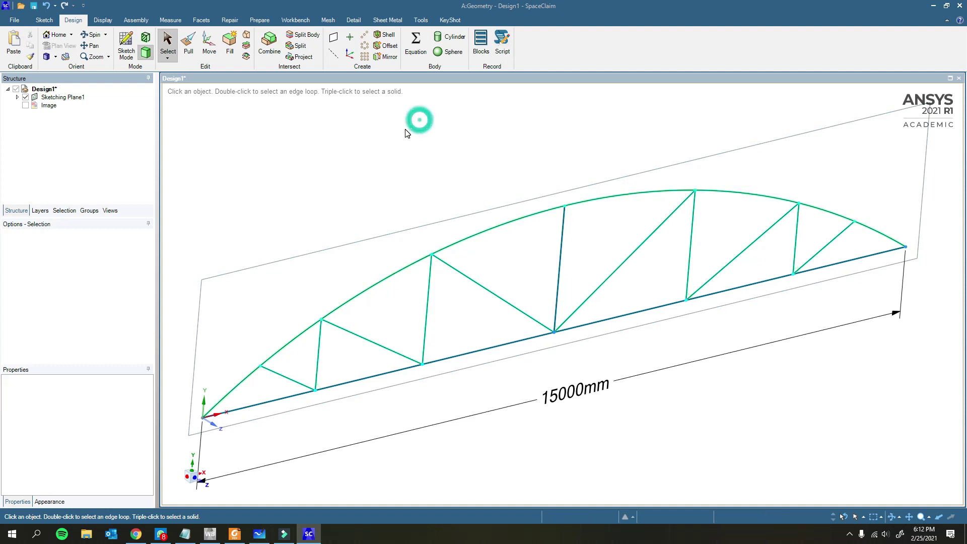
# Start an imprint check on the truss curves and set its tolerance to 2 mm.
pyautogui.click(260, 20)
pyautogui.click(184, 56)
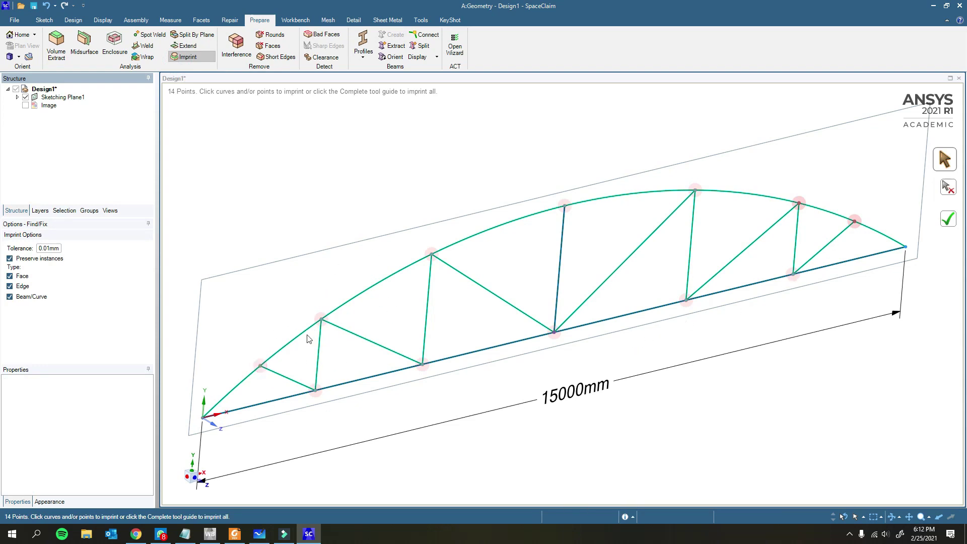
pyautogui.scroll(8, 308, 334)
pyautogui.moveTo(389, 246)
pyautogui.keyDown('shift'); pyautogui.mouseDown(button='middle')
pyautogui.moveTo(371, 281)
pyautogui.moveTo(347, 283)
pyautogui.moveTo(341, 272)
pyautogui.mouseUp(button='middle'); pyautogui.keyUp('shift')
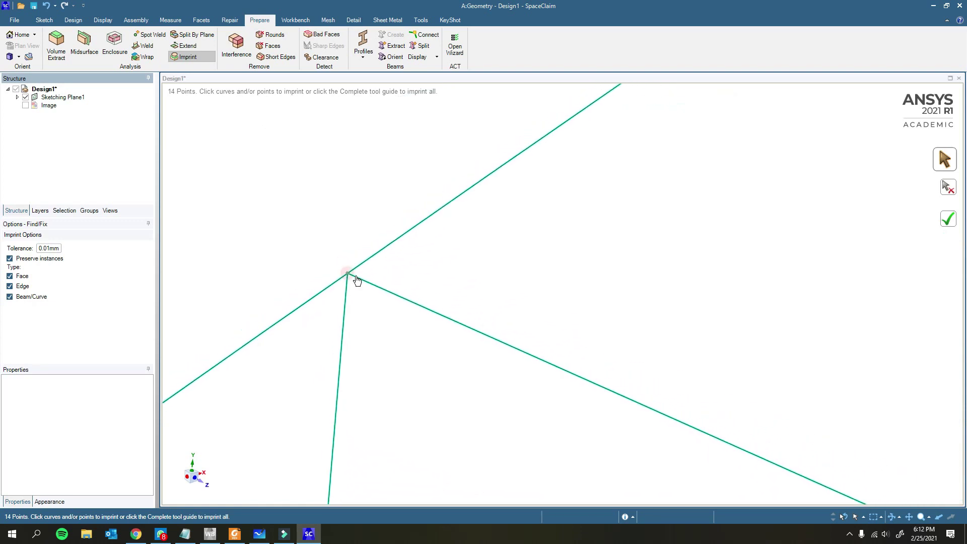
pyautogui.scroll(-8, 367, 285)
pyautogui.scroll(2, 332, 311)
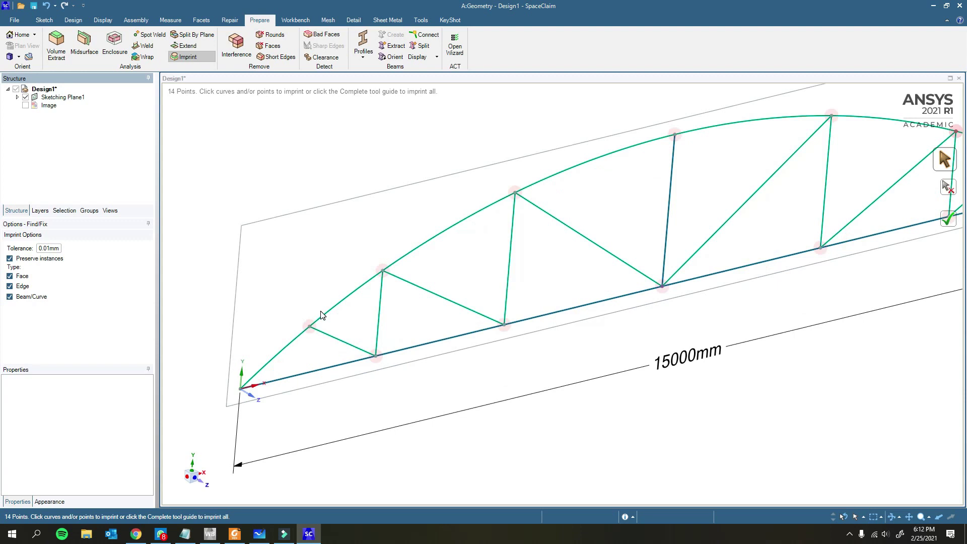
pyautogui.click(40, 249)
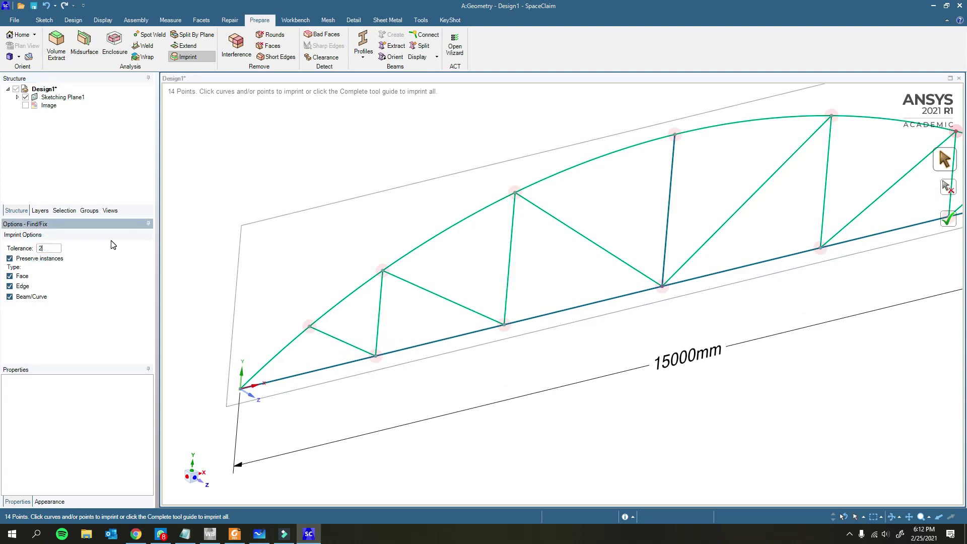
pyautogui.press('Return')
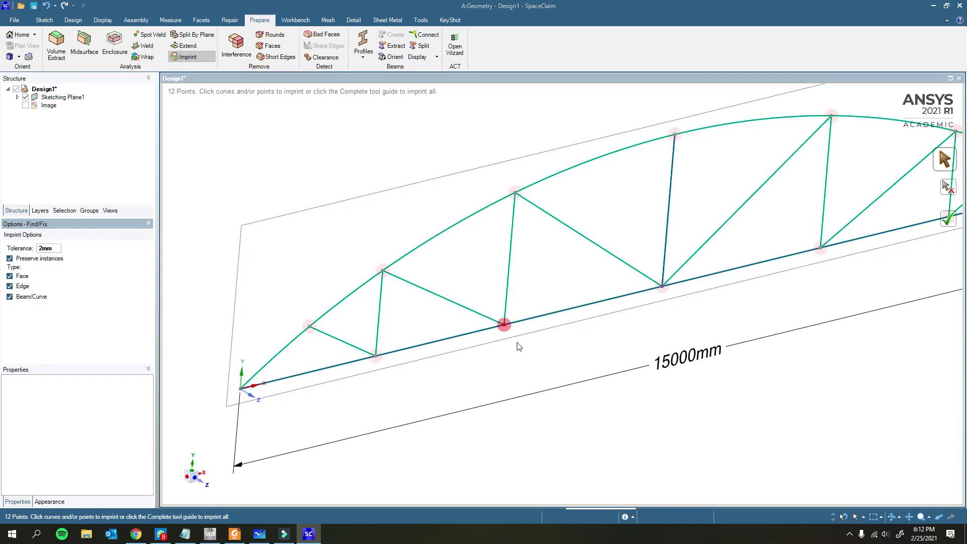
# Imprint all the detected joint points so the chords are split where the web members meet them.
pyautogui.scroll(-3, 503, 322)
pyautogui.scroll(8, 464, 244)
pyautogui.moveTo(422, 230); pyautogui.dragTo(454, 241, button='middle')
pyautogui.scroll(-8, 455, 240)
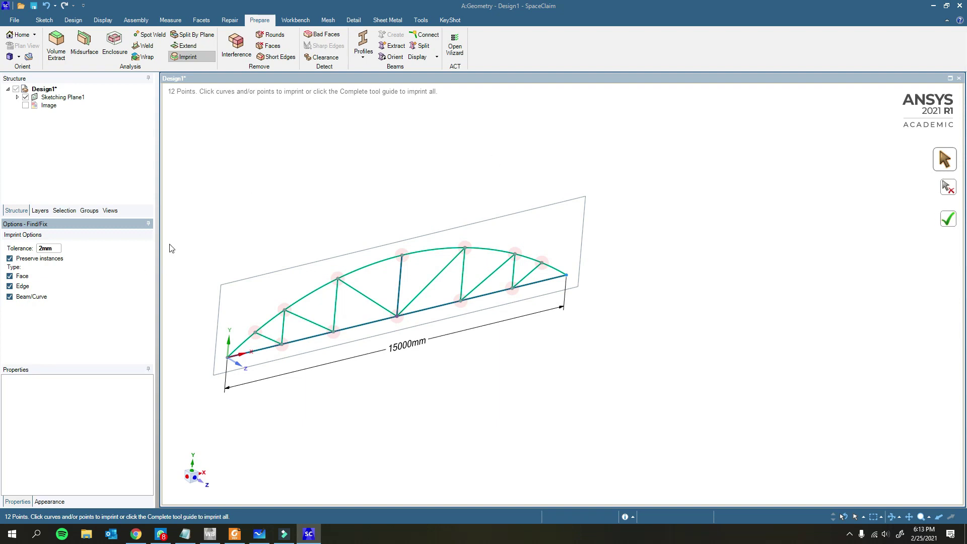
pyautogui.click(950, 222)
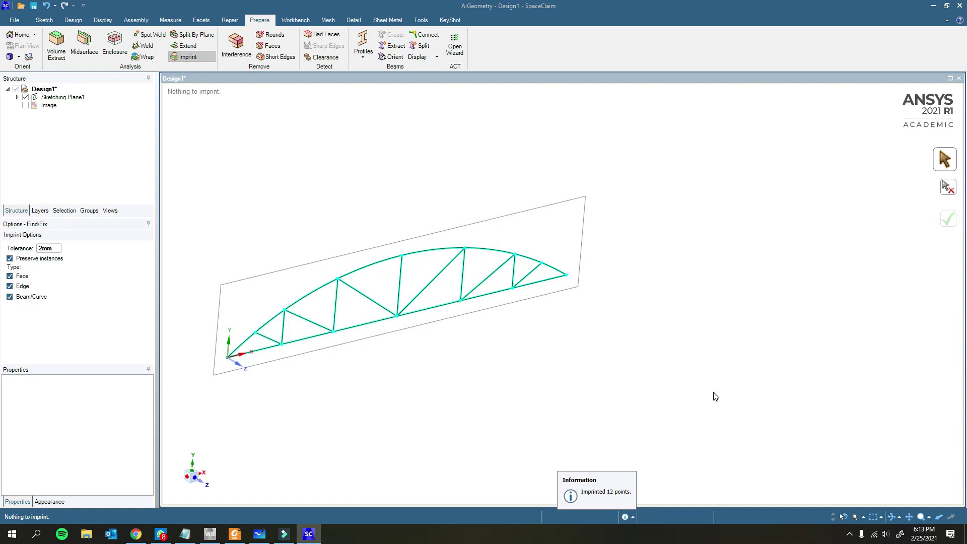
pyautogui.press('Escape')
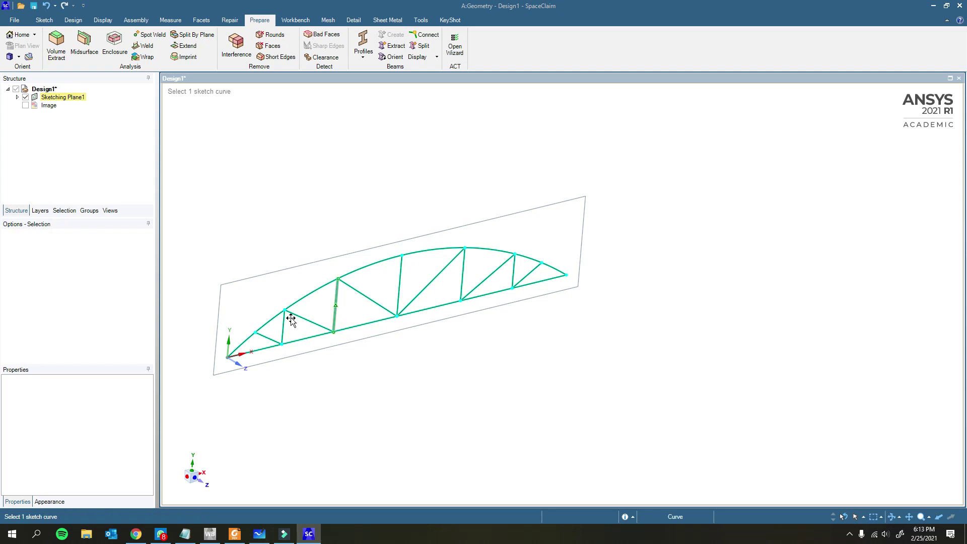
# Search the truss for gaps with the beam Connect tool at 0.1 mm maximum distance and examine the top chord joints.
pyautogui.click(423, 38)
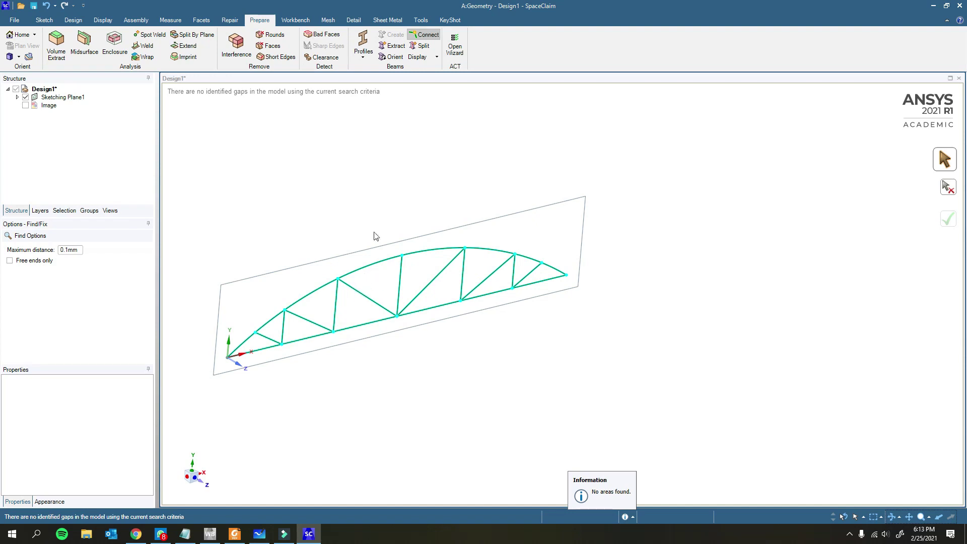
pyautogui.scroll(10, 388, 277)
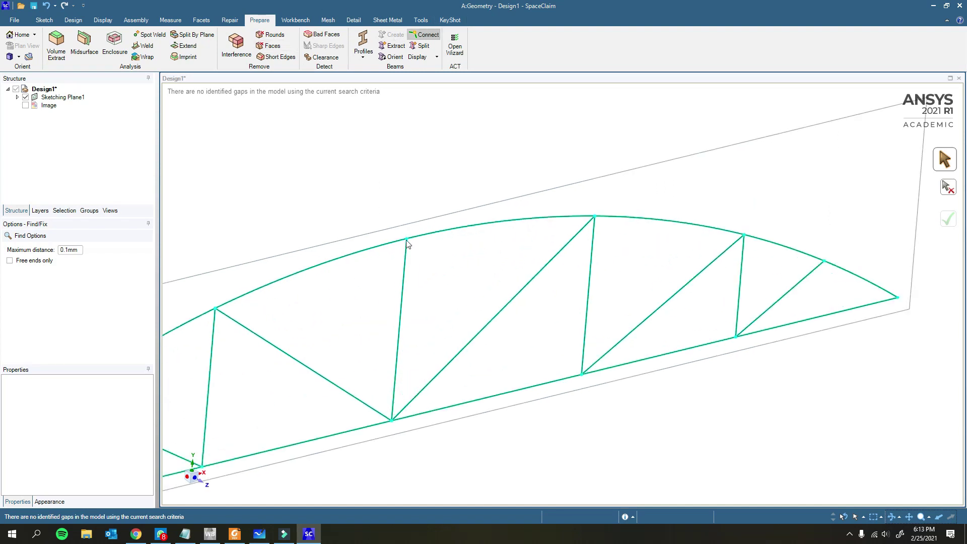
pyautogui.scroll(-10, 416, 267)
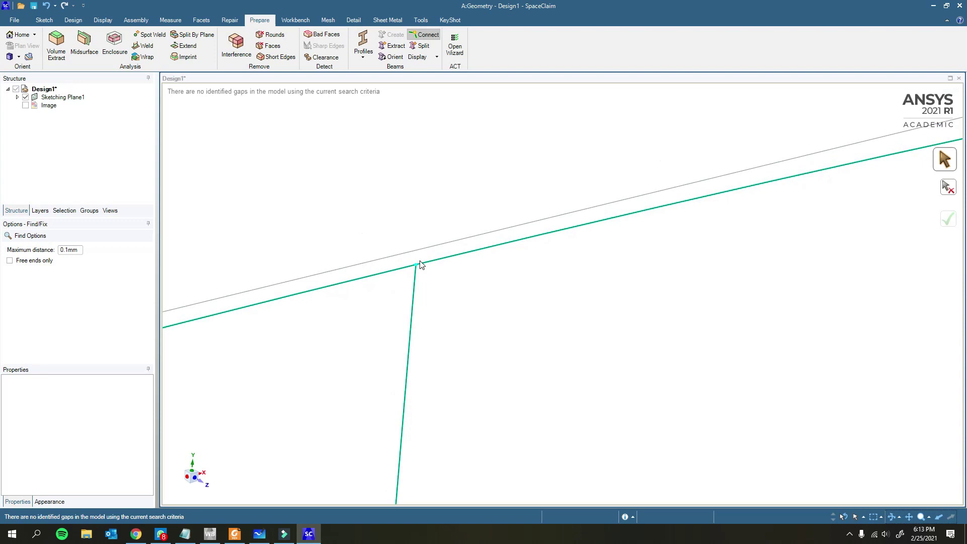
pyautogui.moveTo(361, 347); pyautogui.dragTo(595, 169, button='middle')
pyautogui.scroll(10, 609, 255)
pyautogui.scroll(-5, 553, 241)
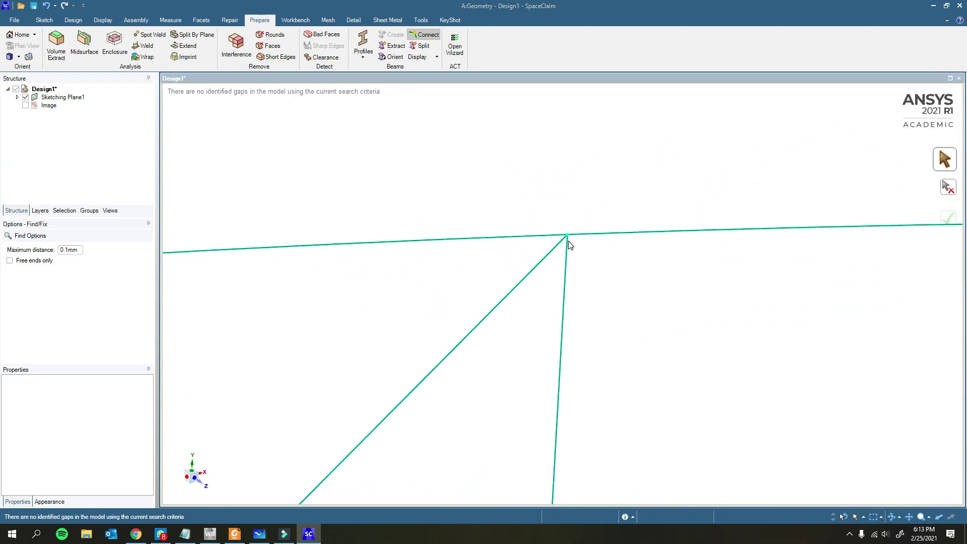
pyautogui.scroll(-3, 486, 347)
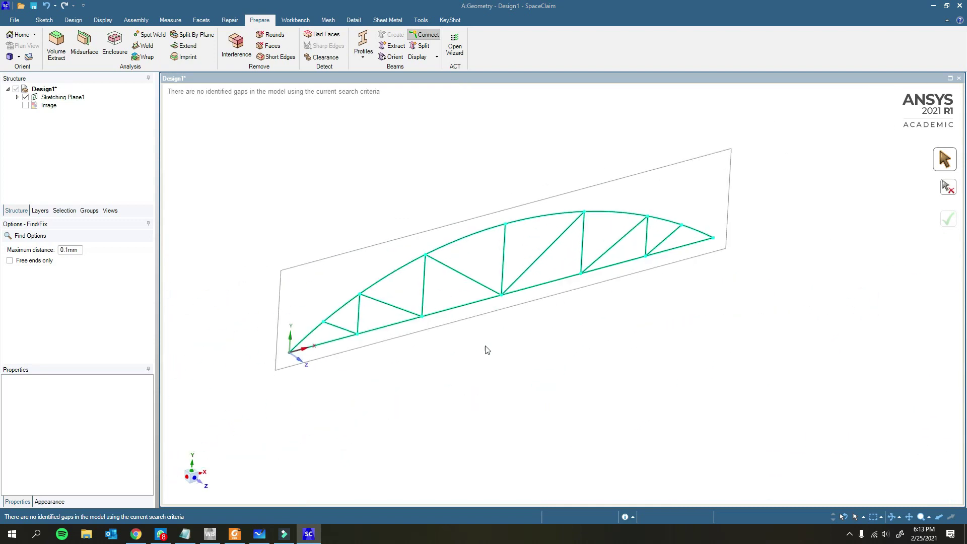
pyautogui.press('Escape')
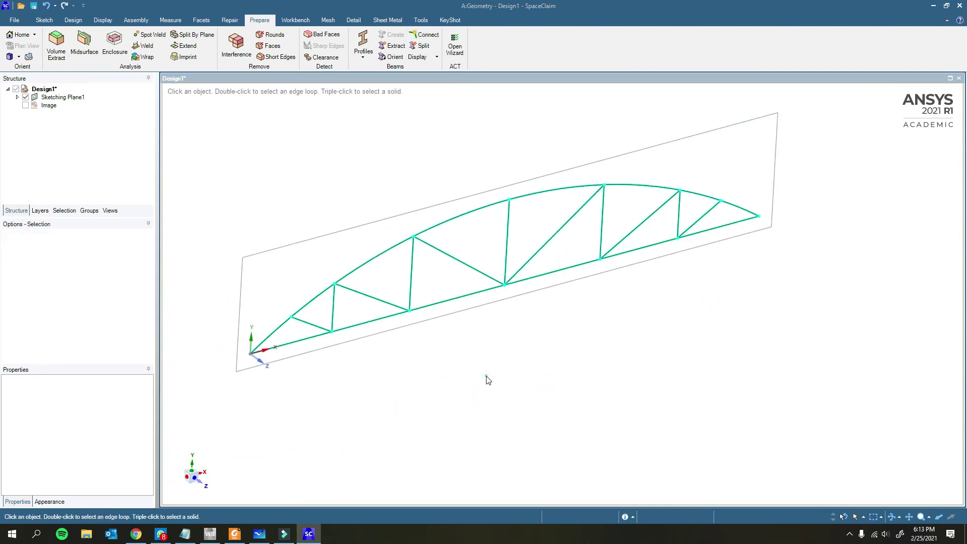
# Duplicate Sketching Plane1 together with its truss curves by copying and pasting it in place.
pyautogui.click(60, 96)
pyautogui.rightClick(59, 97)
pyautogui.press('Escape')
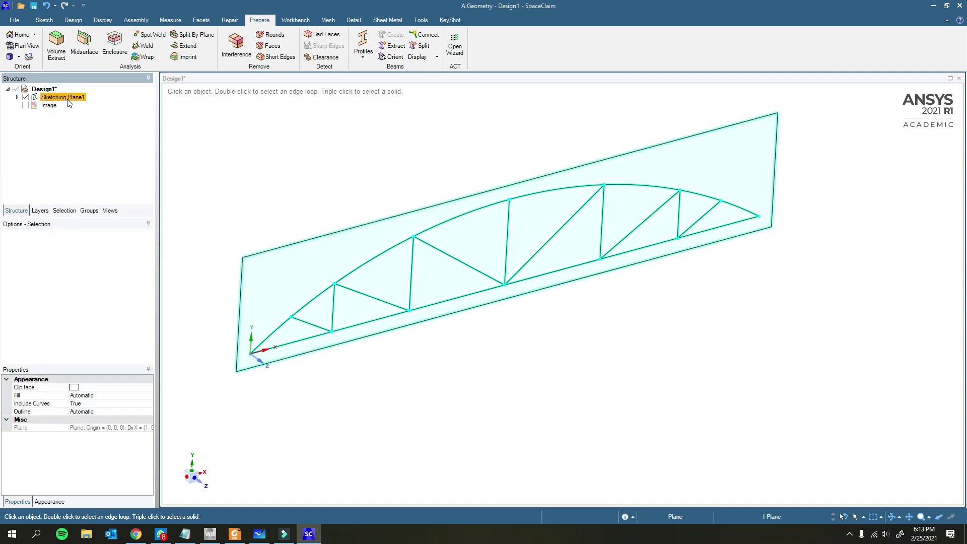
pyautogui.press('ctrl')
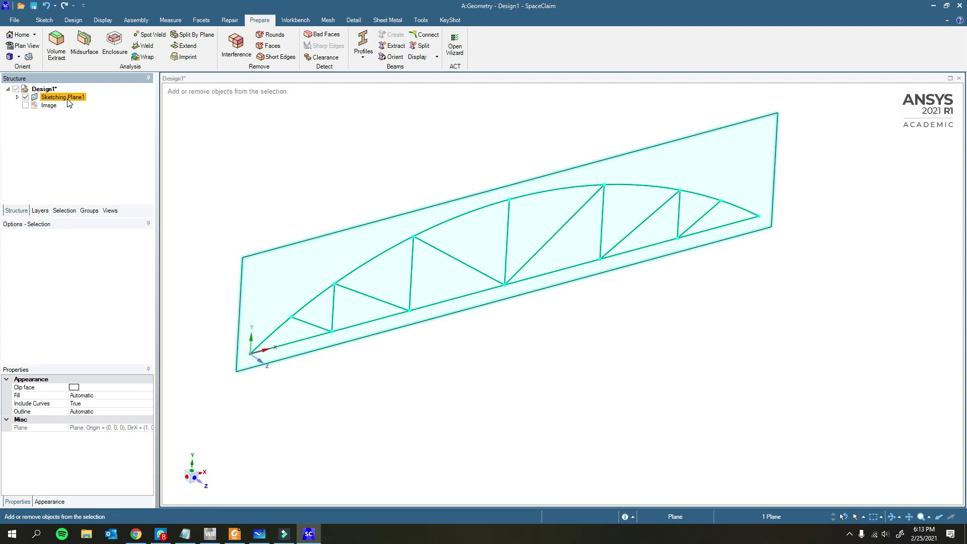
pyautogui.press('ctrl')
pyautogui.hotkey('ctrl', 'v')
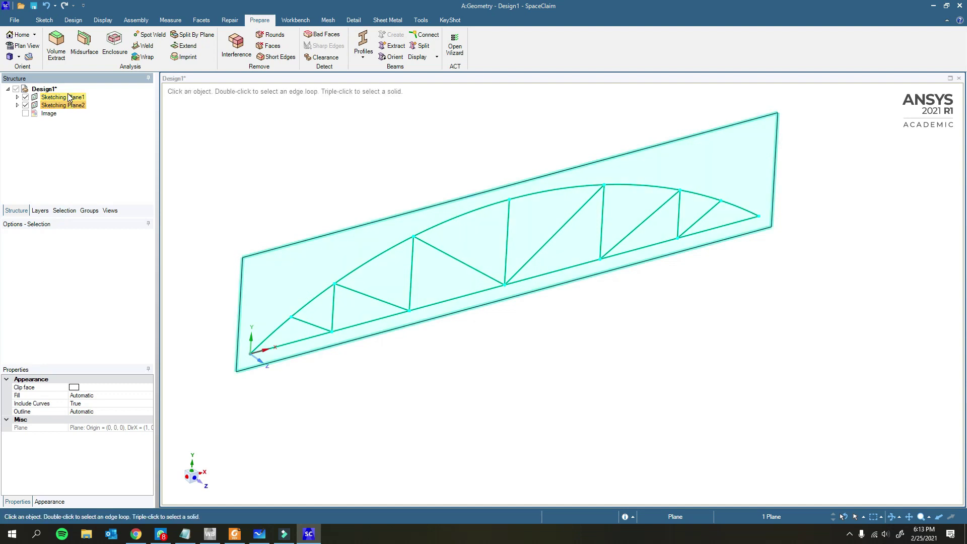
# Move the copied truss, Sketching Plane2, 3000 mm away from the original along the negative Z direction.
pyautogui.click(204, 121)
pyautogui.click(79, 105)
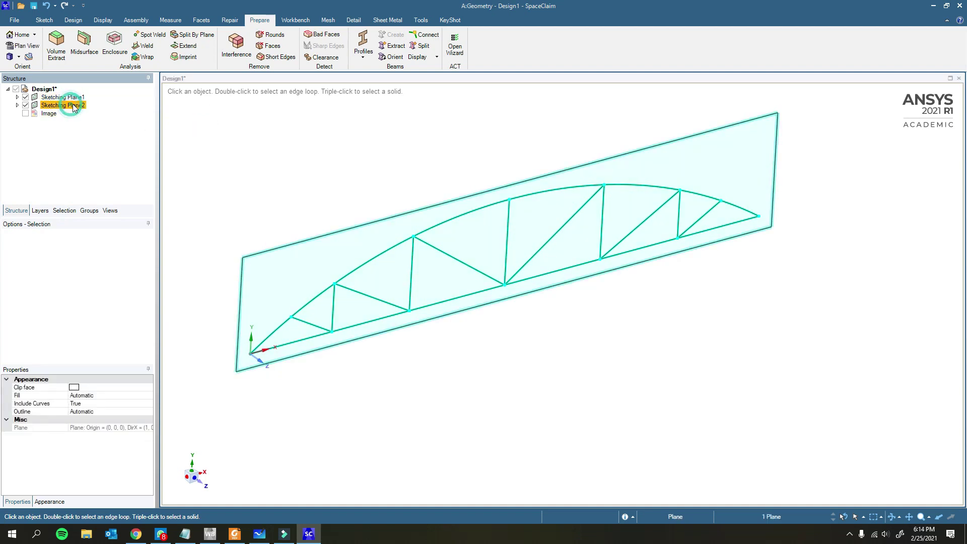
pyautogui.click(222, 146)
pyautogui.click(75, 105)
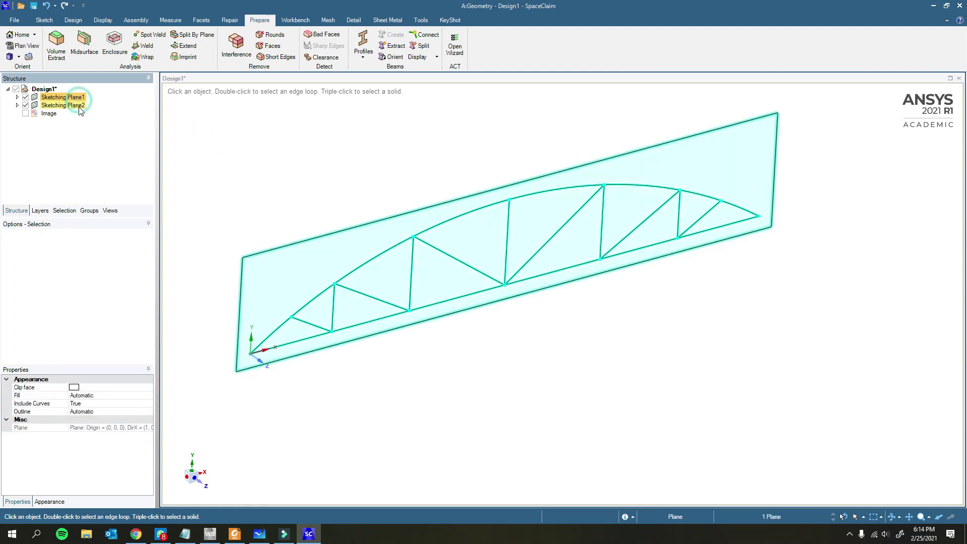
pyautogui.press('Escape')
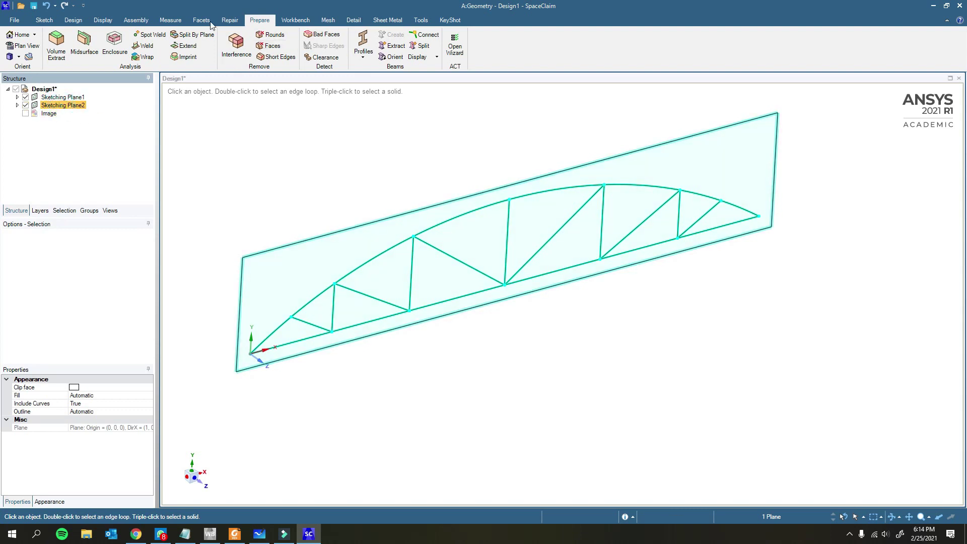
pyautogui.click(75, 20)
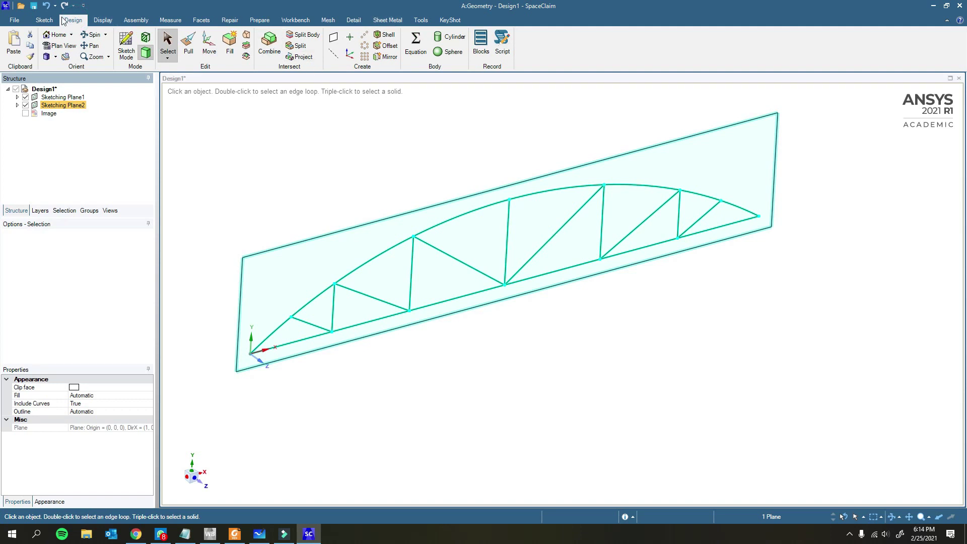
pyautogui.click(210, 43)
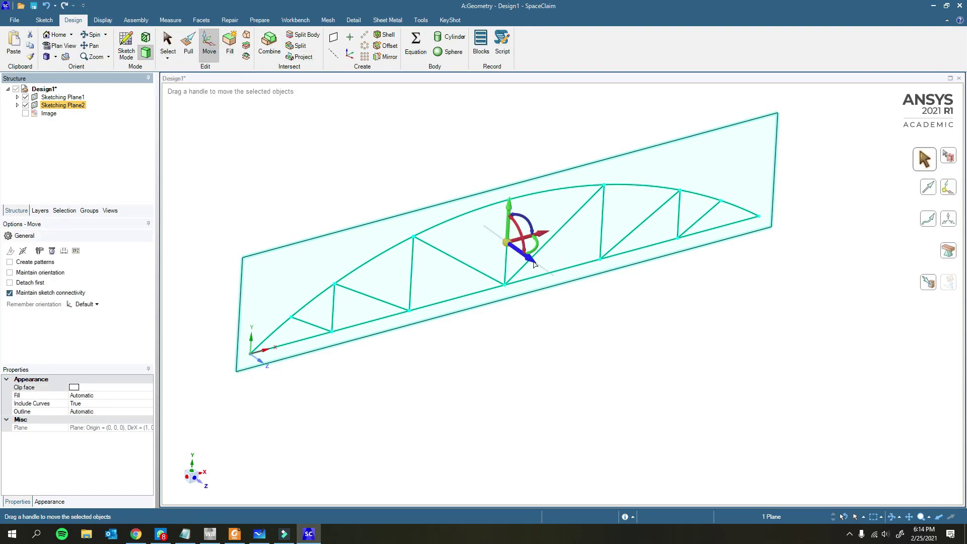
pyautogui.moveTo(535, 263); pyautogui.dragTo(503, 229)
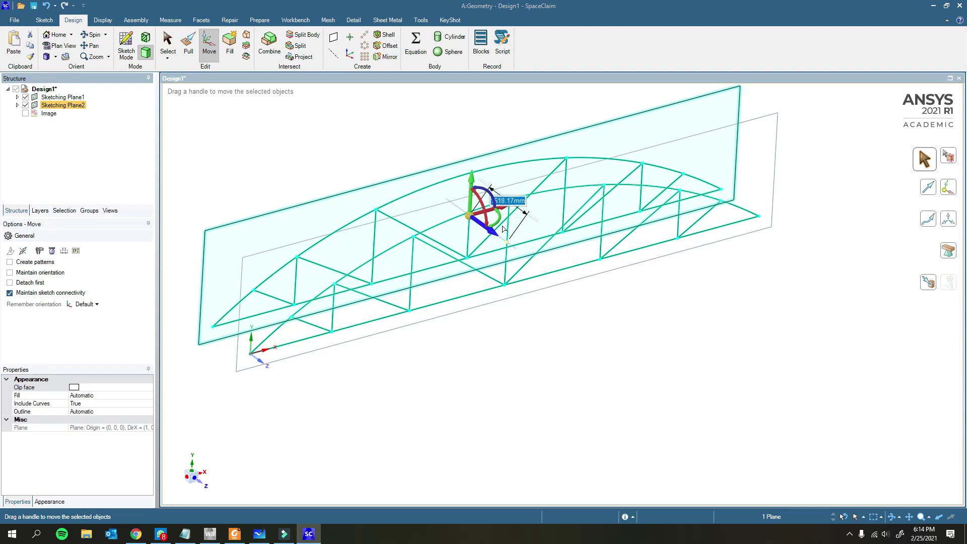
pyautogui.moveTo(503, 229); pyautogui.dragTo(487, 225)
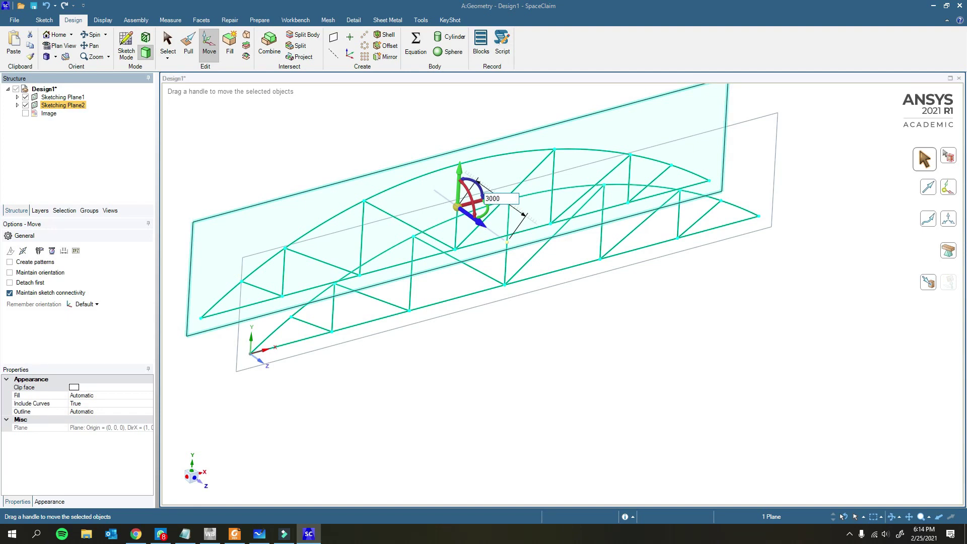
pyautogui.click(475, 367)
pyautogui.scroll(-3, 476, 369)
pyautogui.moveTo(485, 372)
pyautogui.mouseDown(button='middle')
pyautogui.moveTo(561, 388)
pyautogui.moveTo(447, 351)
pyautogui.moveTo(553, 397)
pyautogui.moveTo(520, 401)
pyautogui.moveTo(460, 382)
pyautogui.moveTo(452, 368)
pyautogui.moveTo(503, 363)
pyautogui.moveTo(512, 372)
pyautogui.moveTo(378, 366)
pyautogui.mouseUp(button='middle')
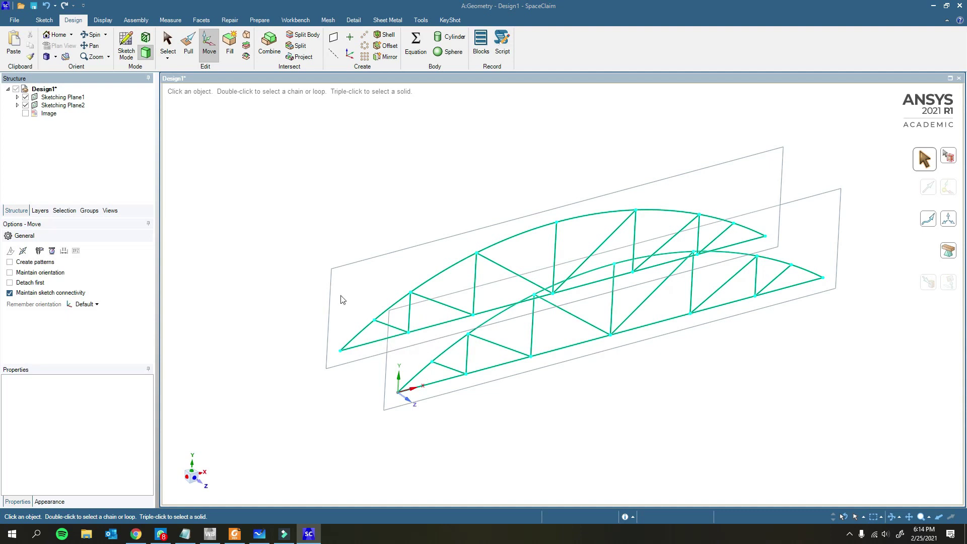
# Create a Blend line joining the two trusses' support points at the origin end and check it in the Curves group.
pyautogui.click(246, 36)
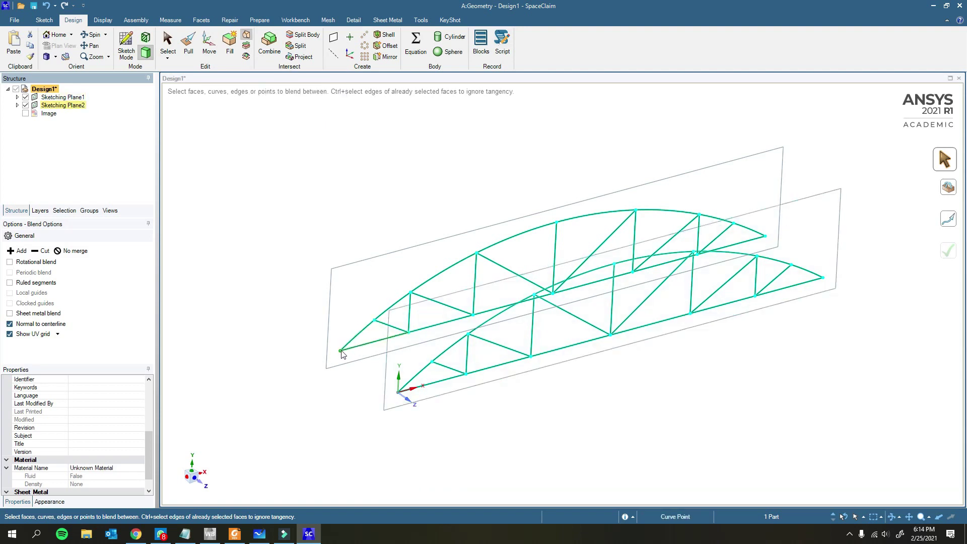
pyautogui.click(340, 351)
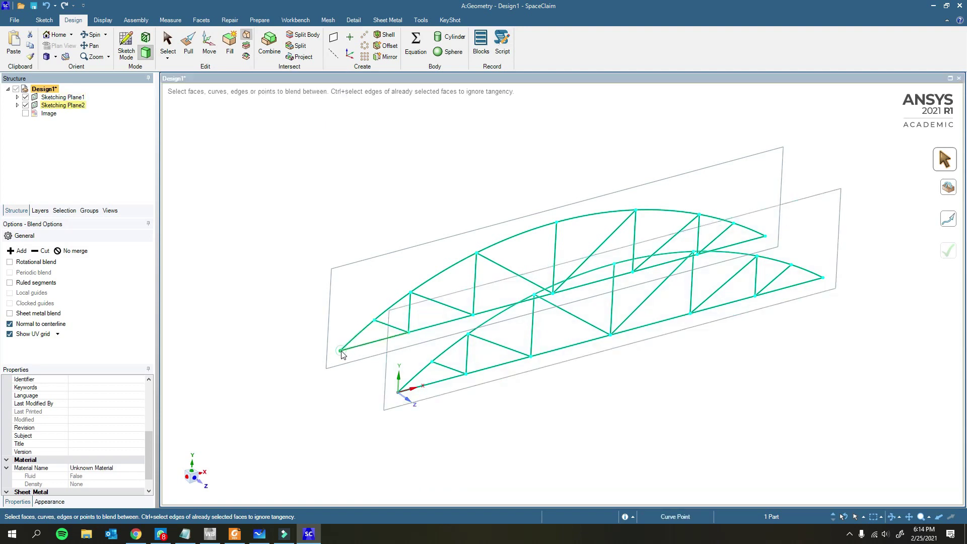
pyautogui.keyDown('ctrl'); pyautogui.click(398, 394); pyautogui.keyUp('ctrl')
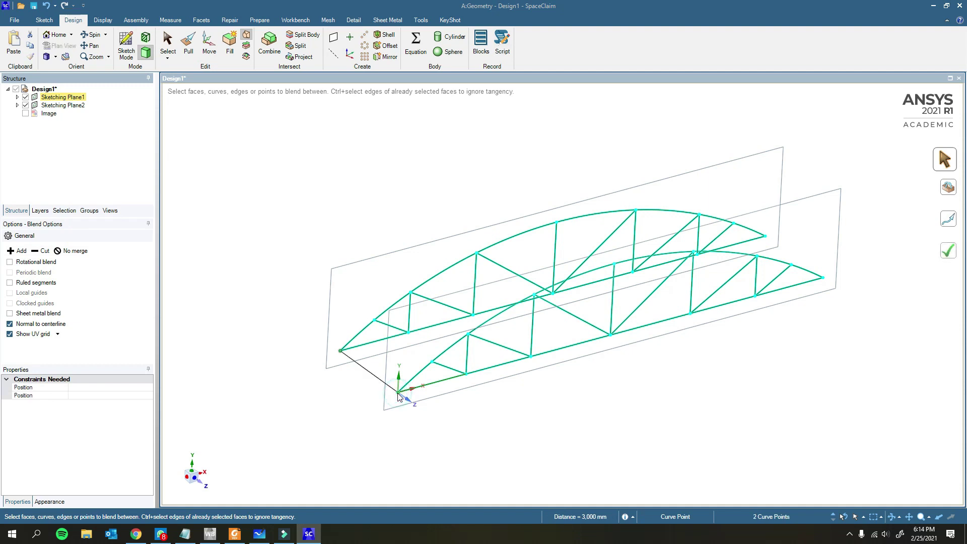
pyautogui.click(949, 256)
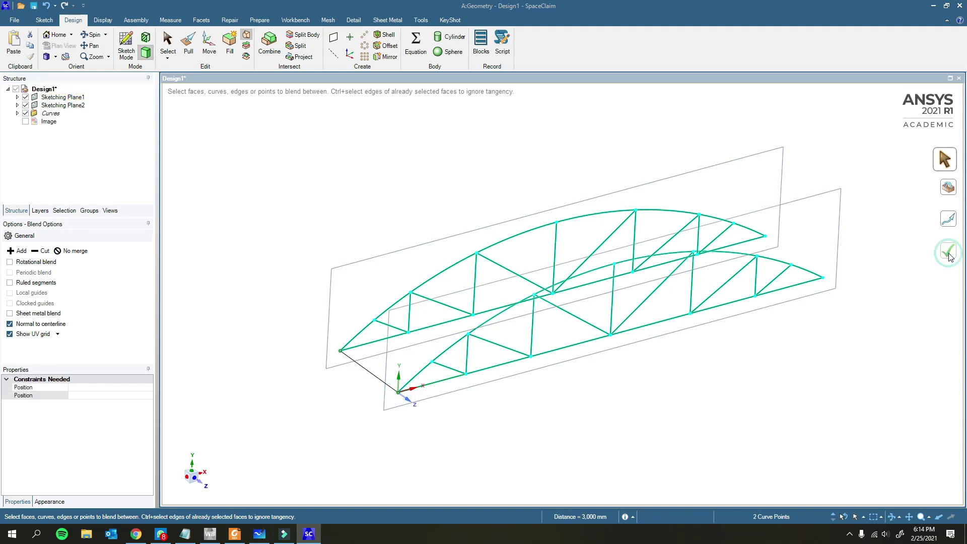
pyautogui.click(18, 113)
pyautogui.click(27, 114)
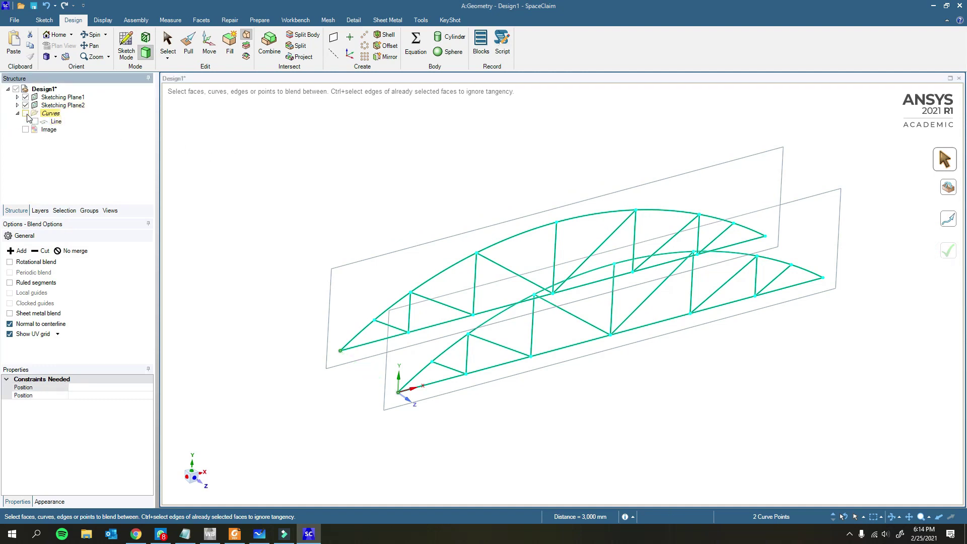
pyautogui.click(292, 170)
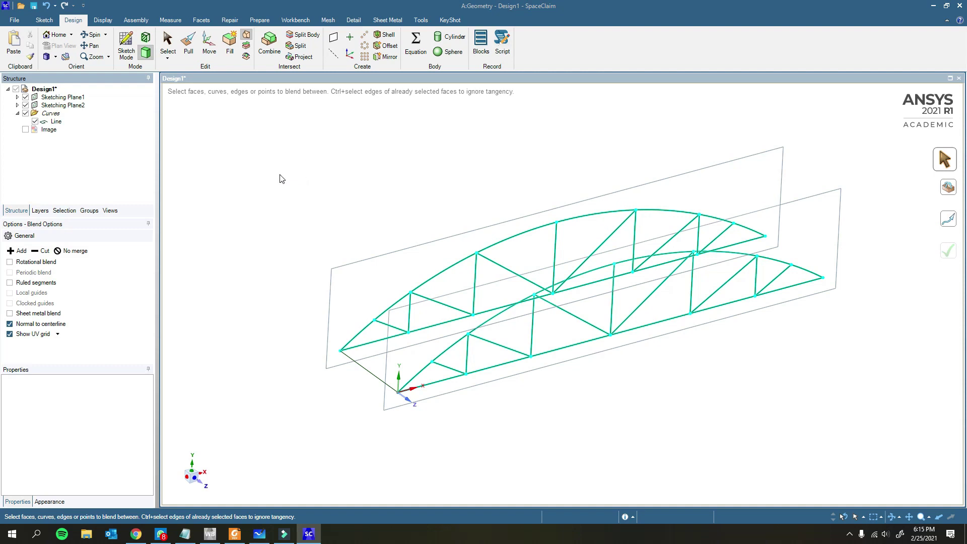
# Join the two trusses' bottom chords with Blend lines at the first and second interior joints from the origin end.
pyautogui.click(409, 334)
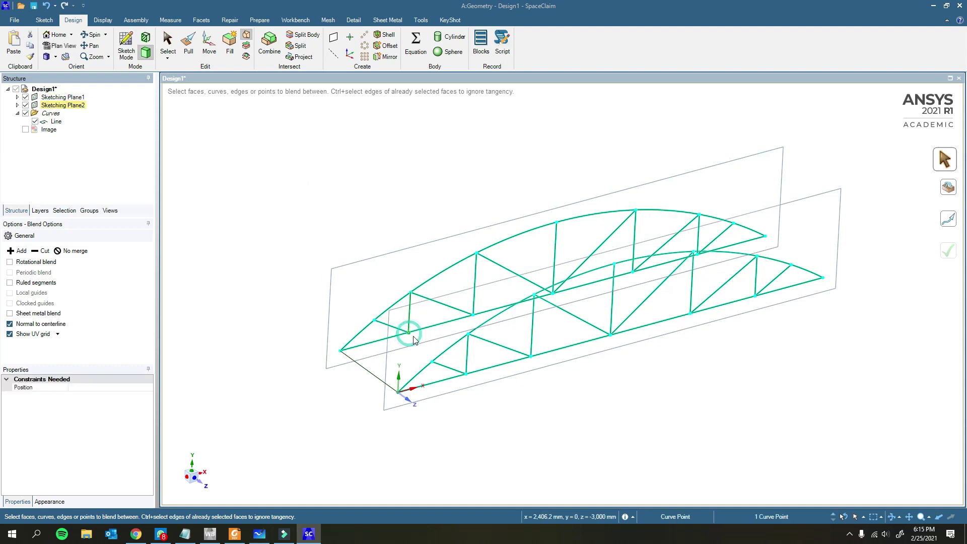
pyautogui.click(463, 375)
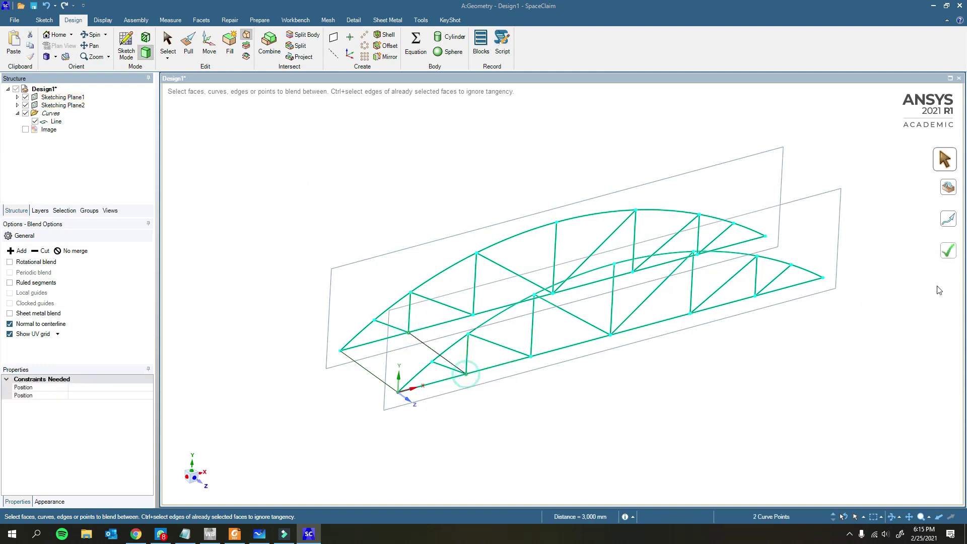
pyautogui.click(946, 257)
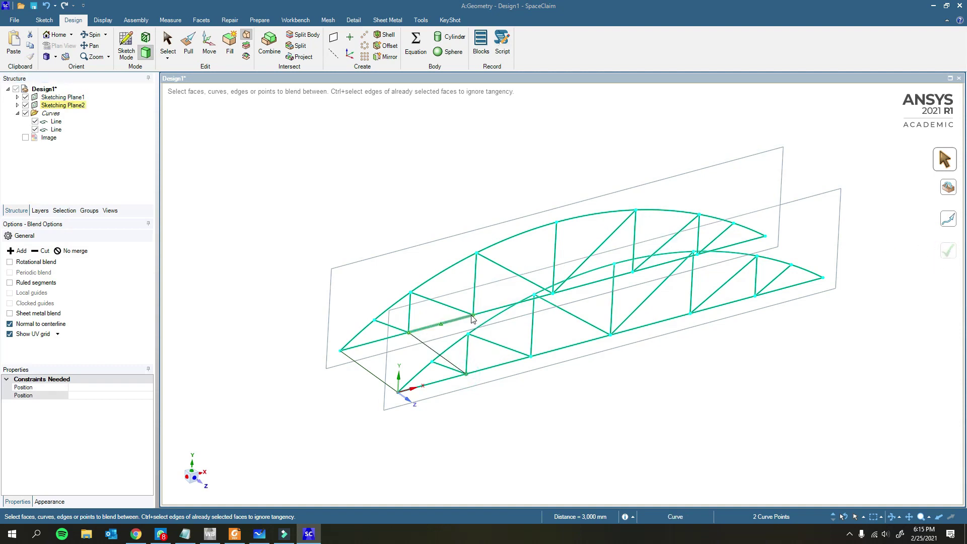
pyautogui.click(531, 357)
pyautogui.click(474, 314)
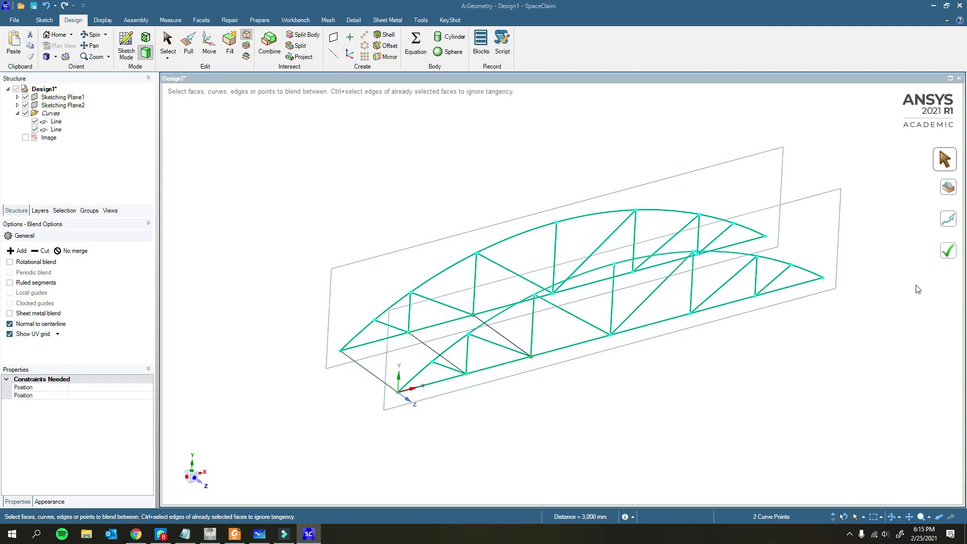
pyautogui.click(946, 257)
# Create Blend lines joining the bottom chords at the midspan joint and at the adjacent joint towards the far end.
pyautogui.click(553, 293)
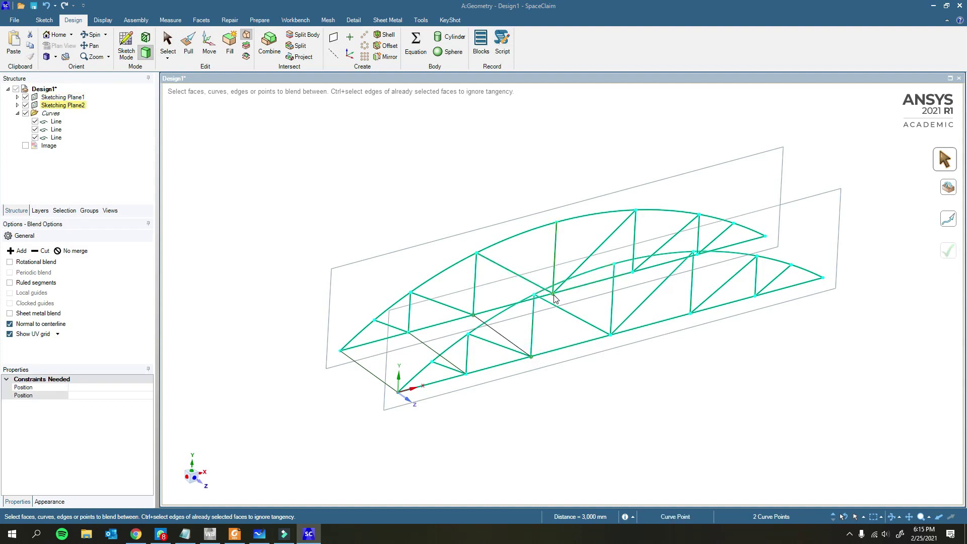
pyautogui.click(610, 335)
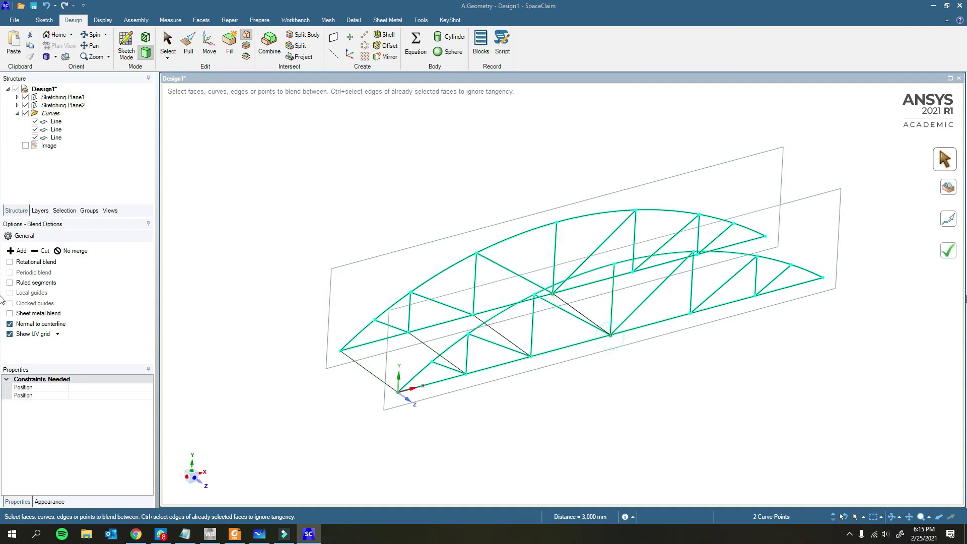
pyautogui.click(947, 252)
pyautogui.click(633, 272)
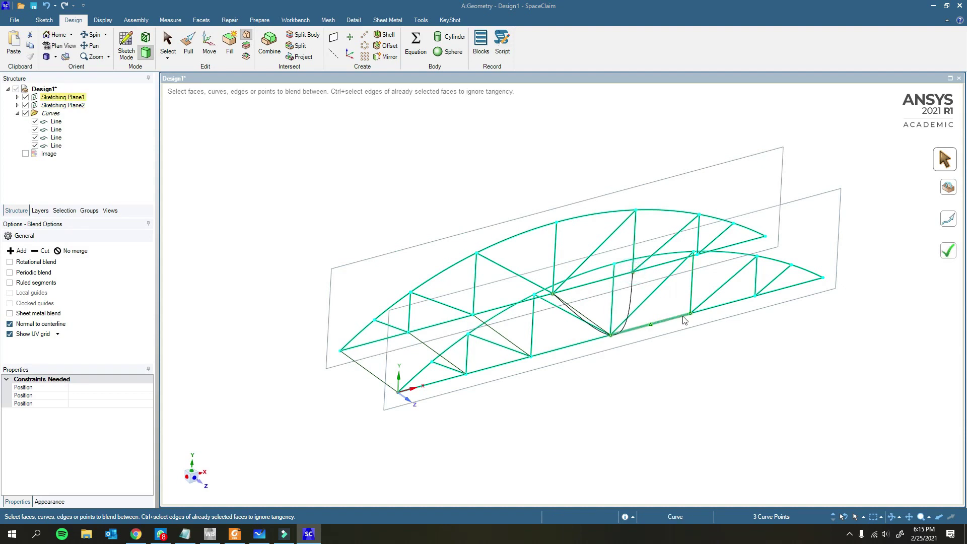
pyautogui.hotkey('ctrl', 'z')
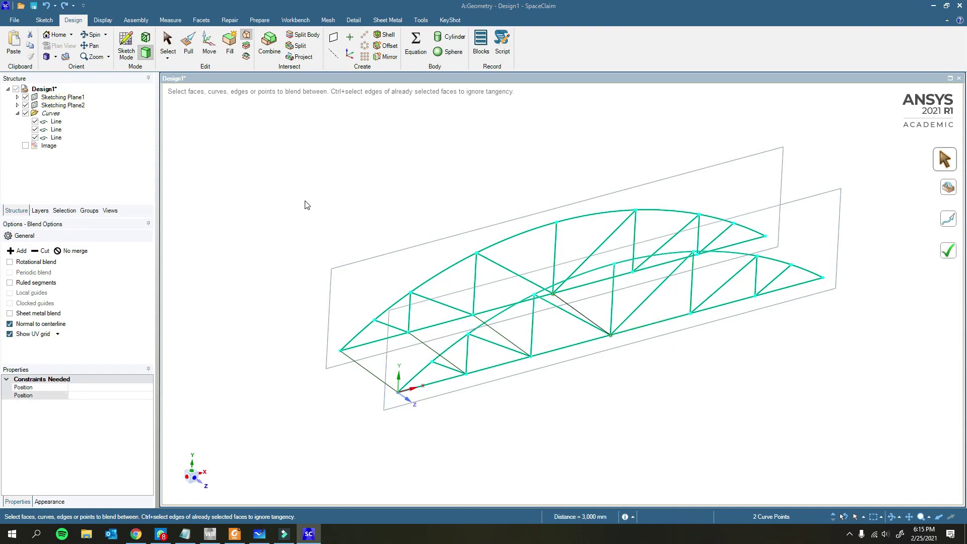
pyautogui.click(946, 251)
pyautogui.click(633, 272)
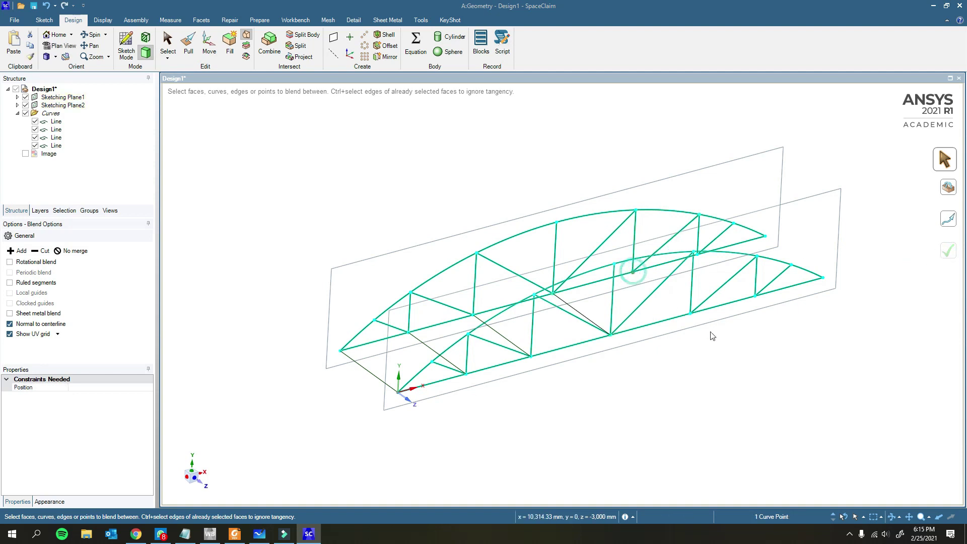
pyautogui.click(690, 314)
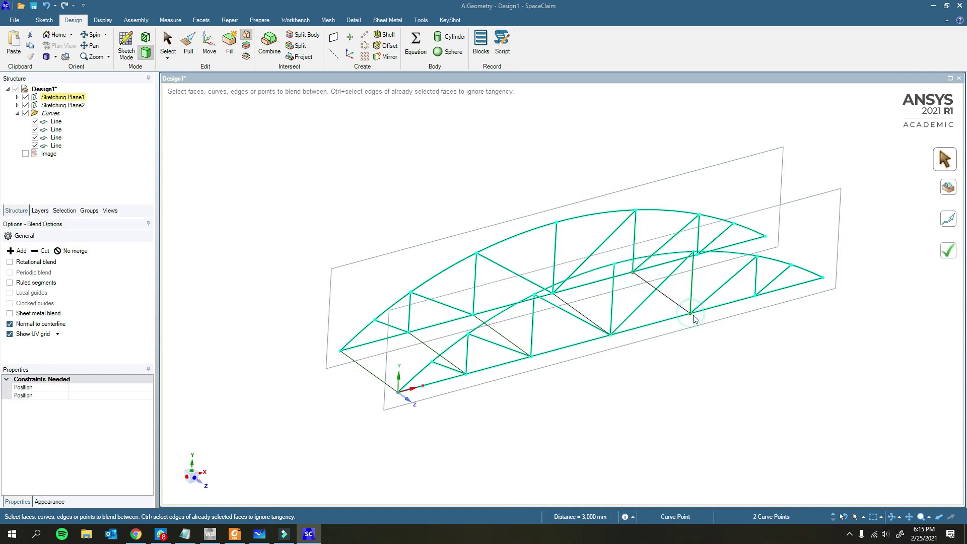
pyautogui.click(948, 251)
# Create Blend lines joining the bottom chords at the last interior joint and at the far-end supports.
pyautogui.click(695, 252)
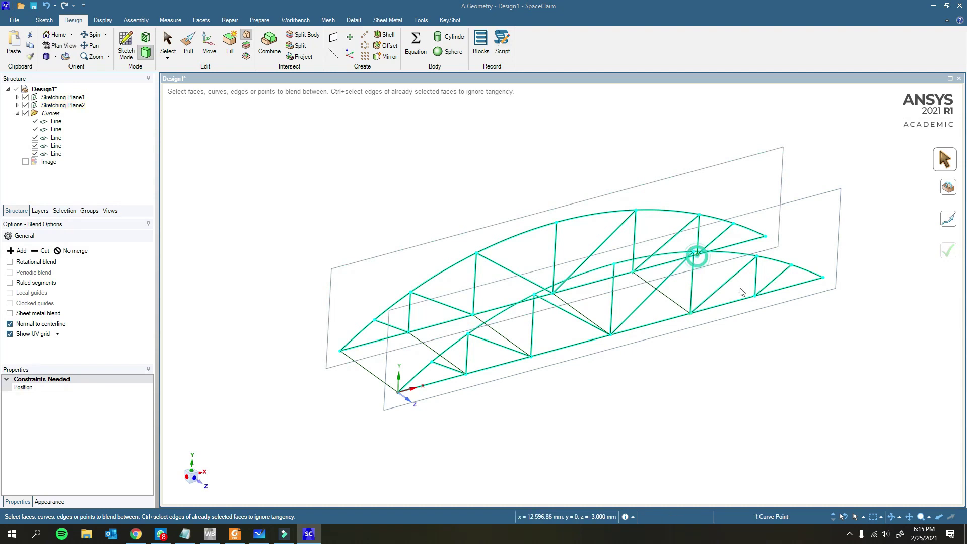
pyautogui.click(754, 296)
pyautogui.click(948, 251)
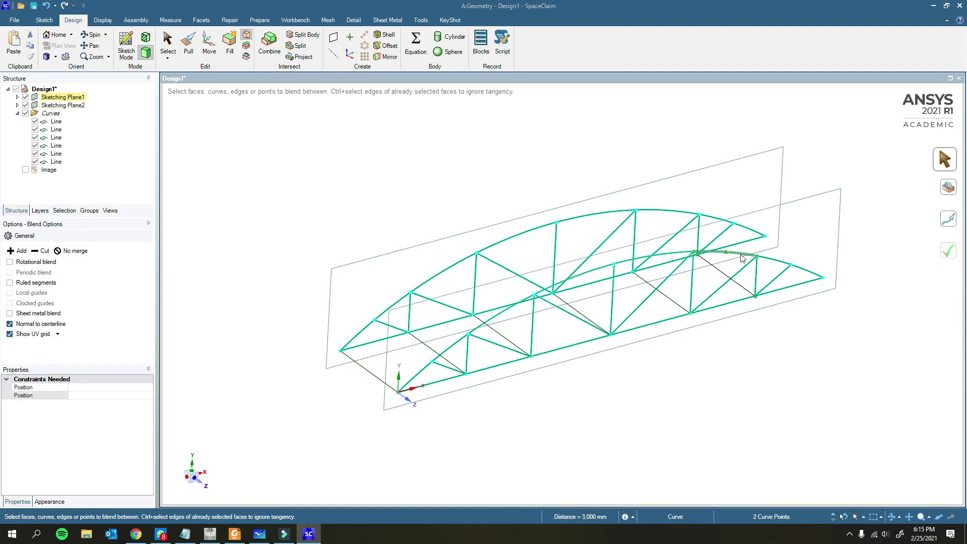
pyautogui.click(765, 237)
pyautogui.click(824, 277)
# Join the two top chords with a Blend line at the midspan joints.
pyautogui.scroll(-2, 512, 413)
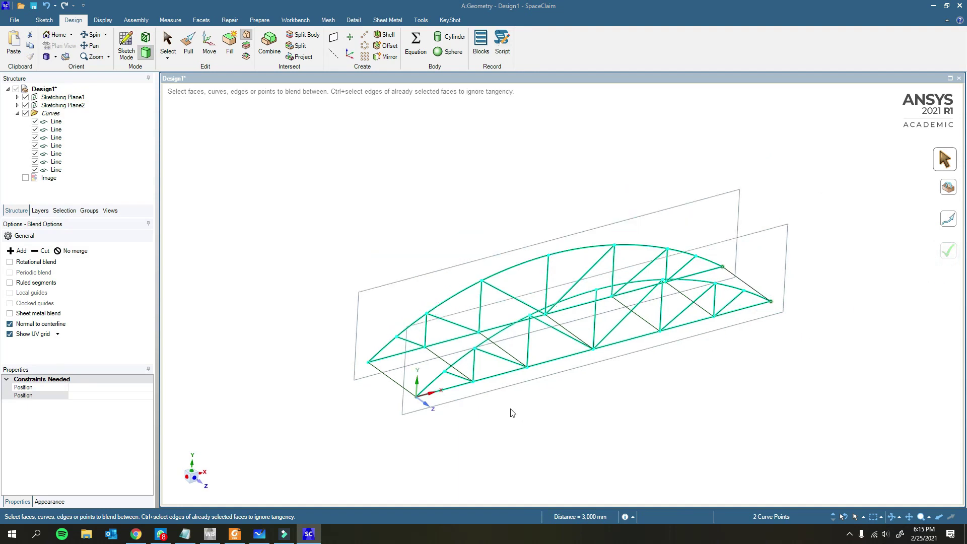
pyautogui.moveTo(504, 401); pyautogui.dragTo(518, 210, button='middle')
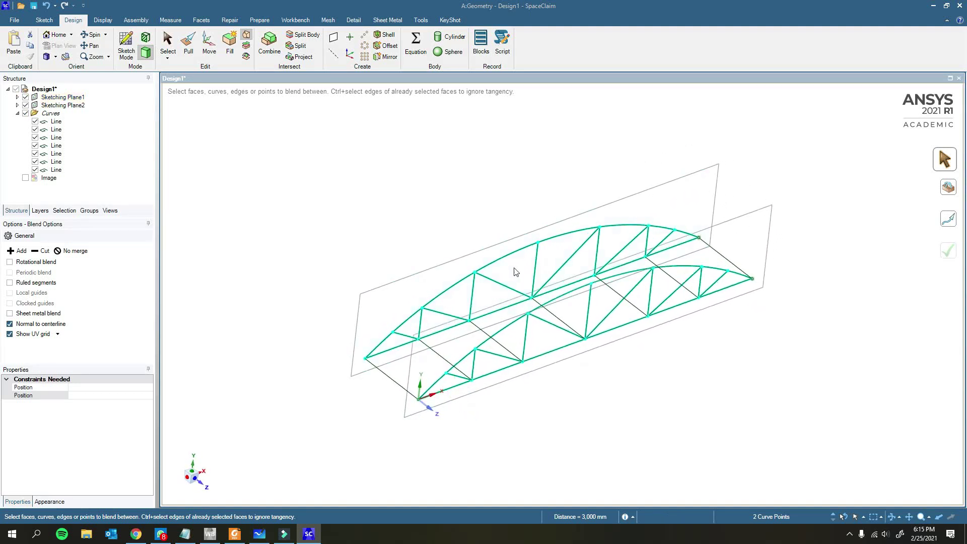
pyautogui.click(539, 243)
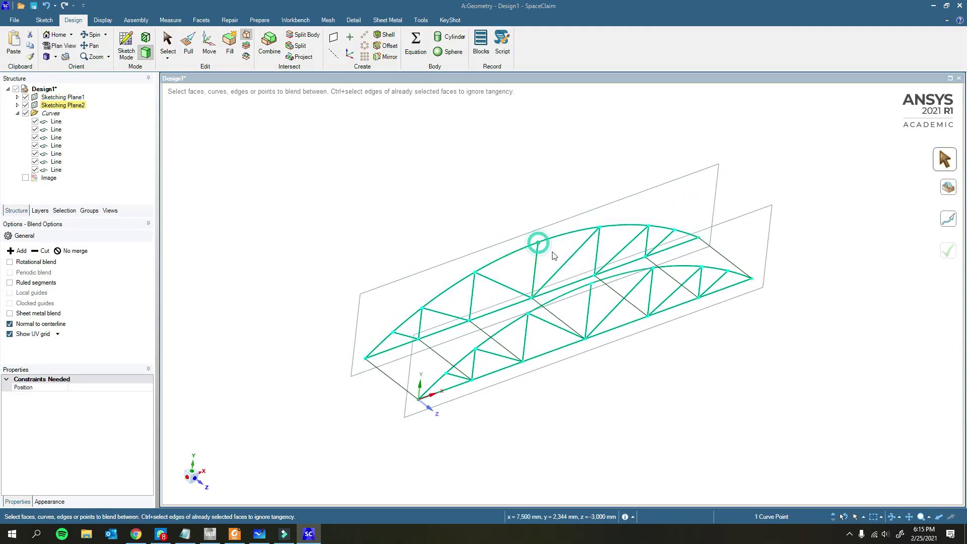
pyautogui.click(586, 283)
pyautogui.click(948, 250)
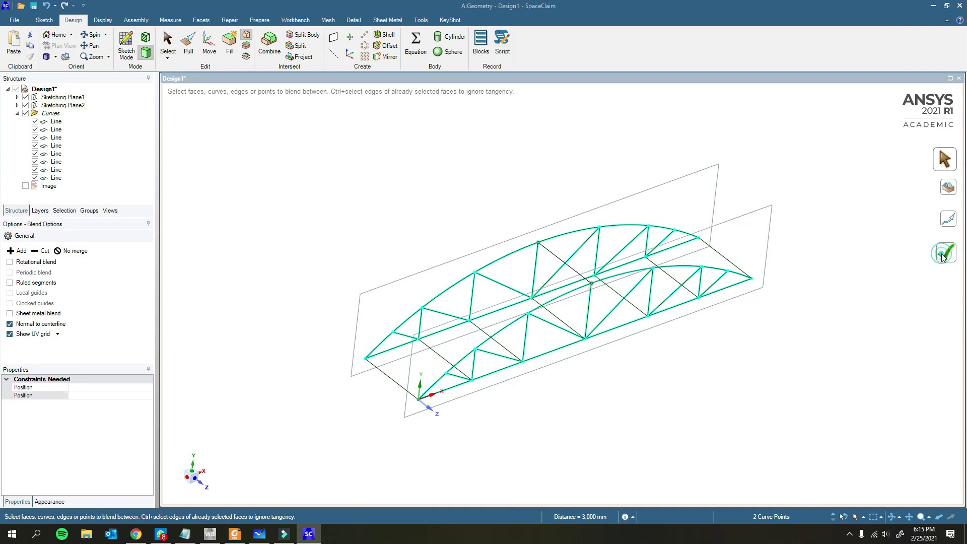
# Add Blend lines between the top chords at the joints on either side of midspan and leave the Blend tool.
pyautogui.click(604, 230)
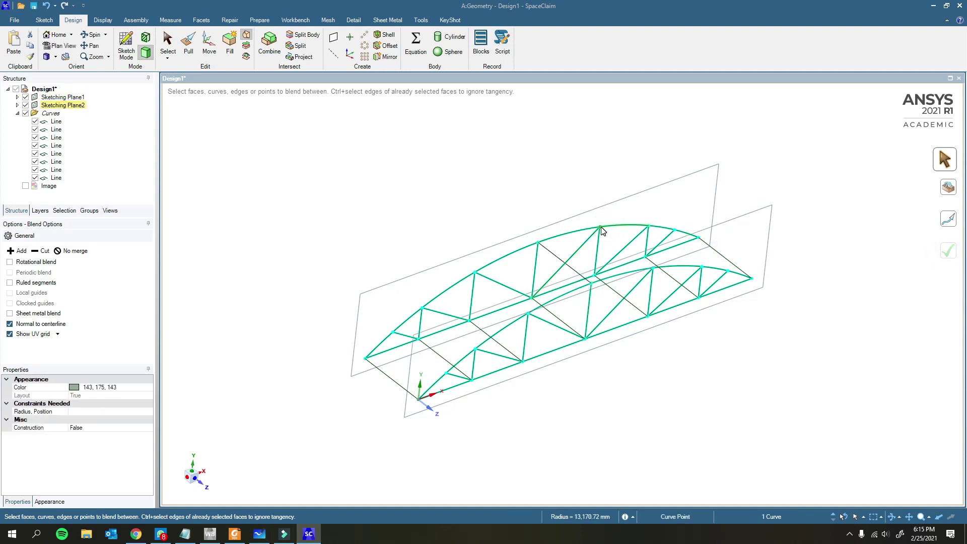
pyautogui.click(602, 228)
pyautogui.click(653, 268)
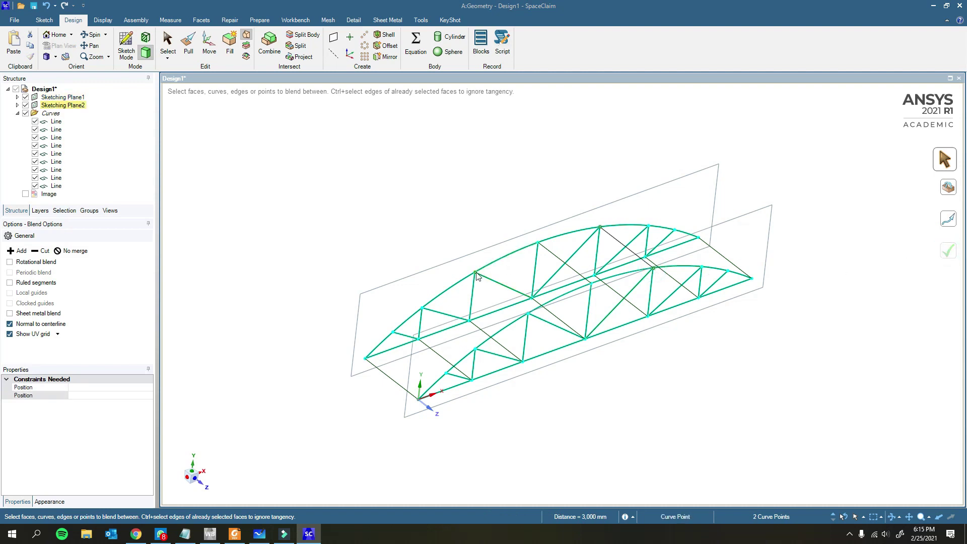
pyautogui.click(527, 314)
pyautogui.click(947, 251)
pyautogui.moveTo(759, 356); pyautogui.dragTo(726, 333, button='middle')
pyautogui.click(335, 177)
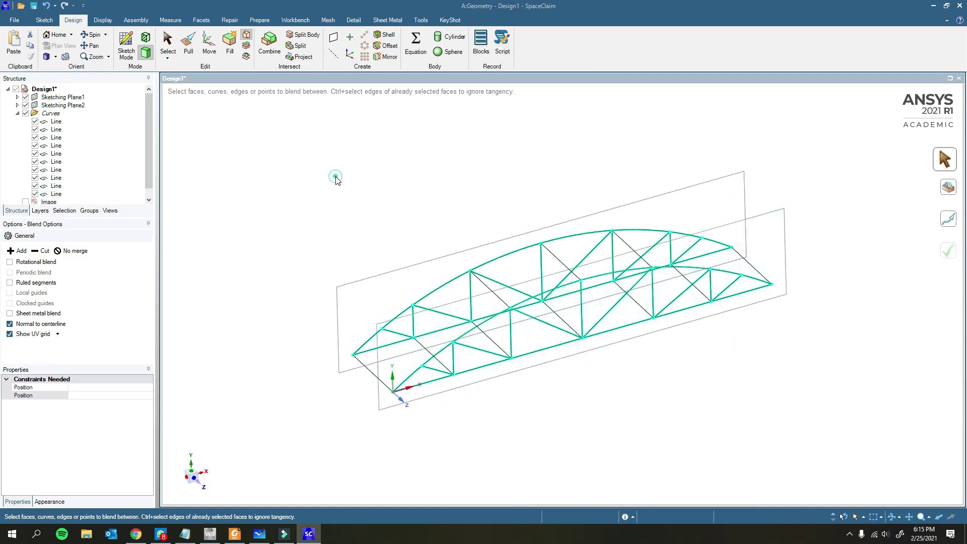
pyautogui.press('Escape')
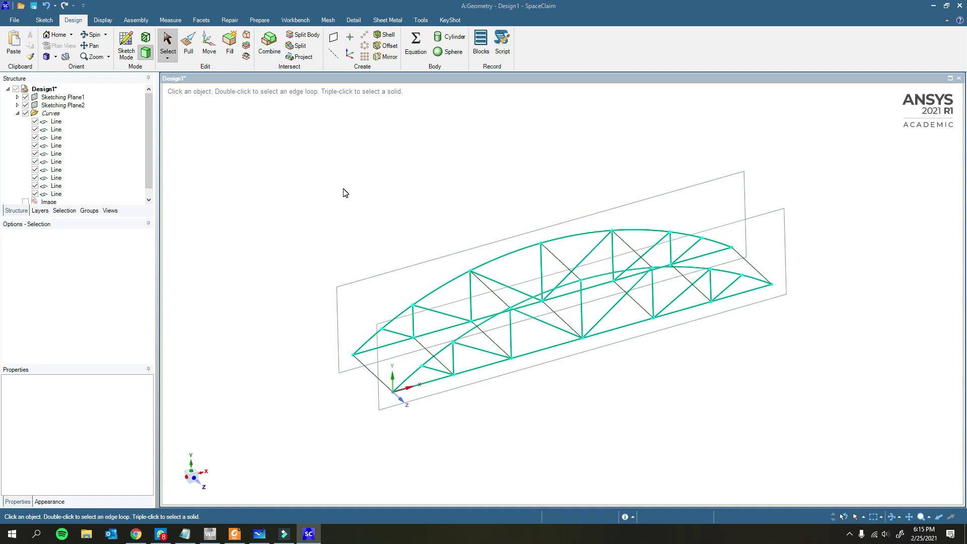
# Examine the two isolated curve points below the trusses by selecting them and viewing them from several angles.
pyautogui.moveTo(531, 348); pyautogui.dragTo(495, 244, button='middle')
pyautogui.moveTo(534, 408)
pyautogui.mouseDown(button='middle')
pyautogui.moveTo(514, 378)
pyautogui.moveTo(544, 395)
pyautogui.mouseUp(button='middle')
pyautogui.moveTo(500, 377); pyautogui.dragTo(547, 394)
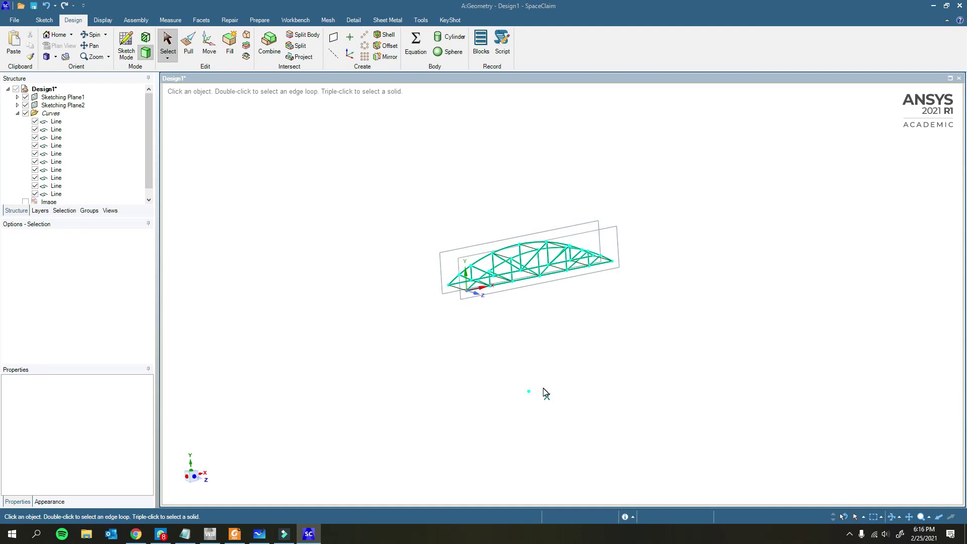
pyautogui.click(547, 397)
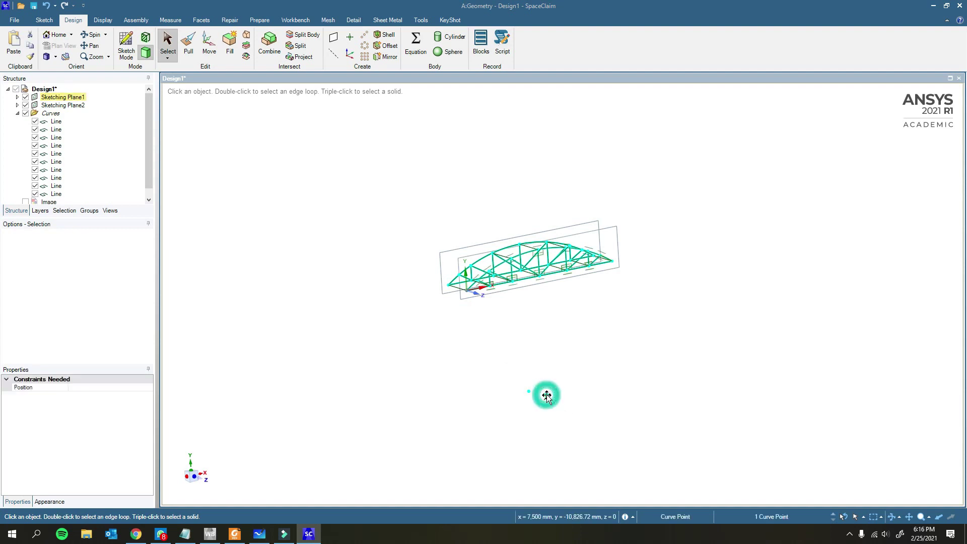
pyautogui.press('Escape')
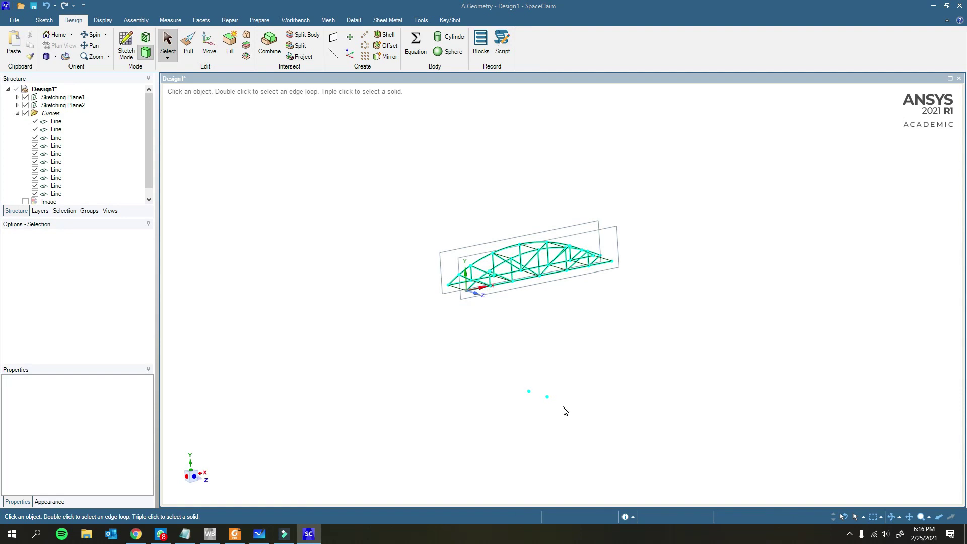
pyautogui.click(529, 391)
pyautogui.press('Escape')
pyautogui.scroll(-1, 539, 403)
pyautogui.scroll(2, 539, 403)
pyautogui.scroll(-1, 537, 423)
pyautogui.moveTo(538, 423); pyautogui.dragTo(582, 348, button='middle')
pyautogui.scroll(-2, 581, 348)
pyautogui.scroll(1, 564, 353)
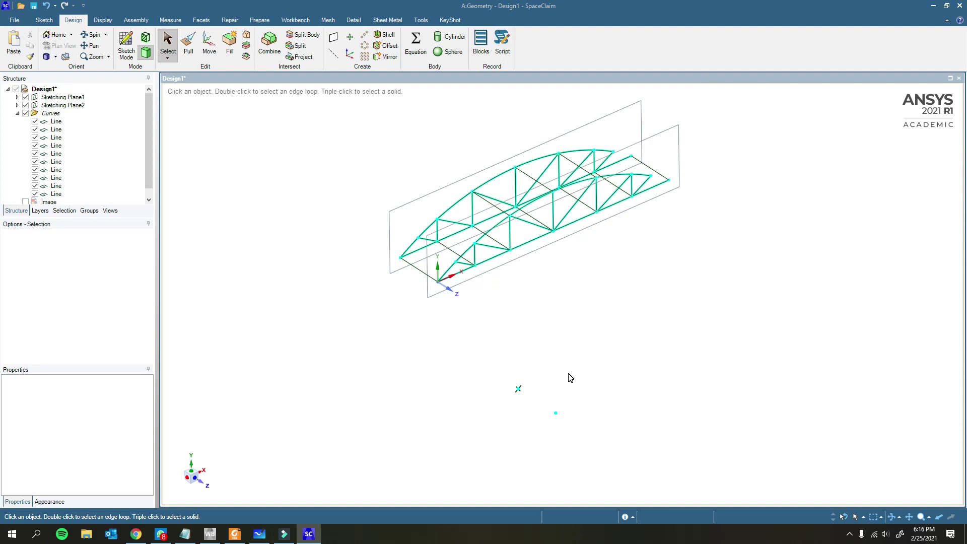
pyautogui.keyDown('ctrl'); pyautogui.scroll(-1, 570, 378); pyautogui.keyUp('ctrl')
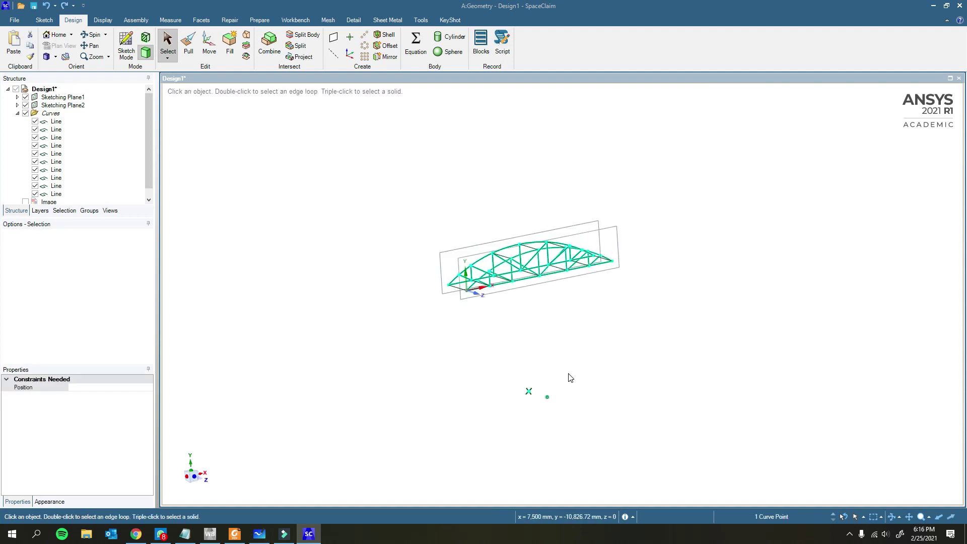
pyautogui.scroll(4, 599, 266)
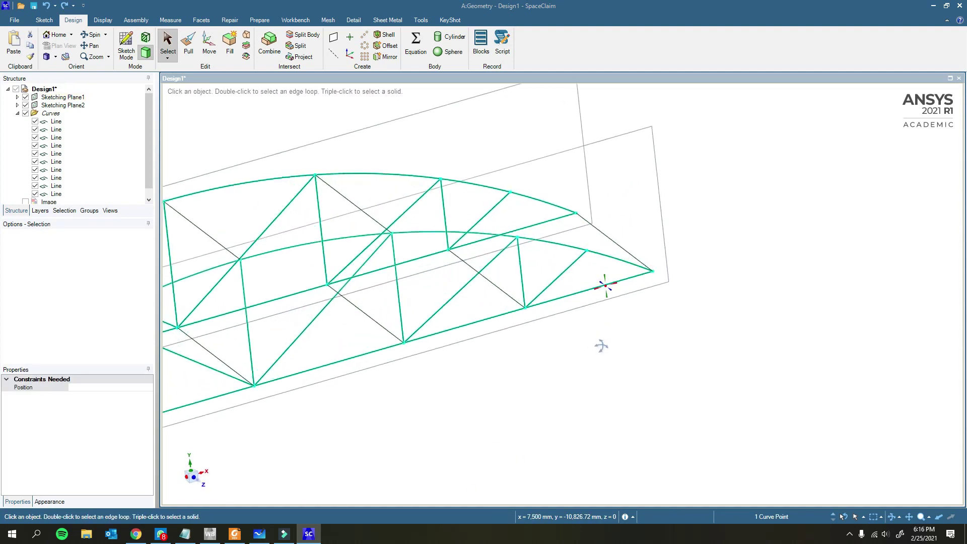
pyautogui.scroll(-4, 619, 310)
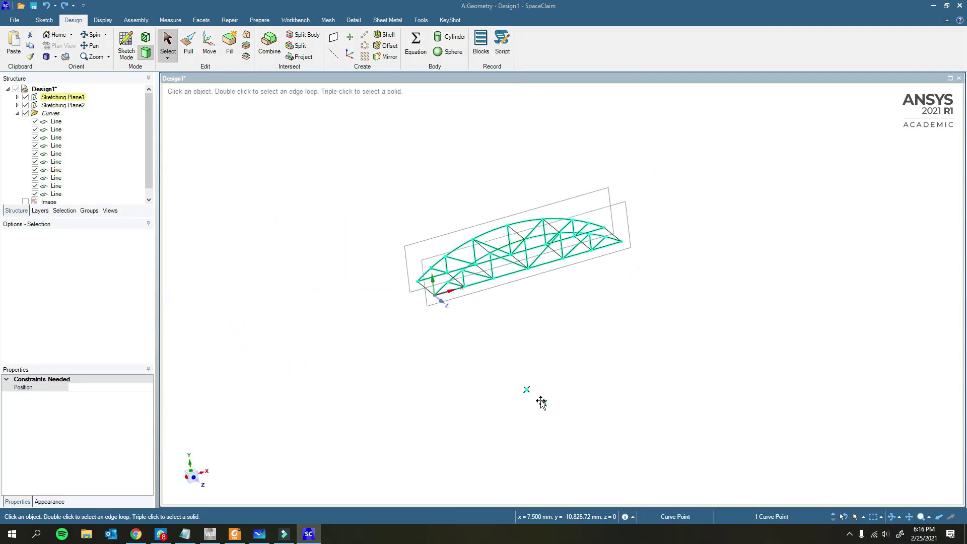
pyautogui.moveTo(506, 285); pyautogui.dragTo(540, 320, button='middle')
pyautogui.scroll(3, 659, 363)
pyautogui.scroll(-3, 660, 363)
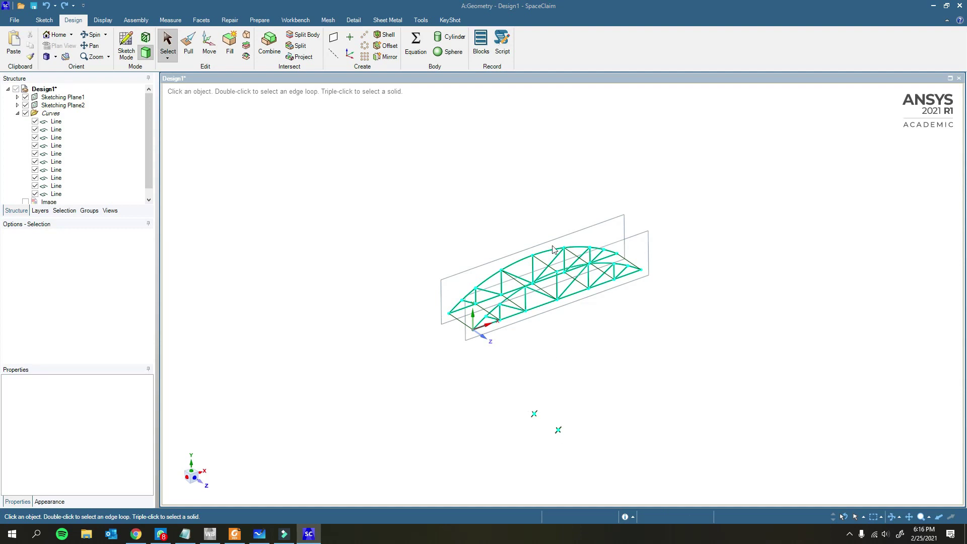
# Examine the near truss's arched top chord by selecting single arc segments and the whole chain of arcs.
pyautogui.scroll(3, 712, 330)
pyautogui.moveTo(712, 330)
pyautogui.mouseDown(button='middle')
pyautogui.moveTo(656, 335)
pyautogui.moveTo(713, 319)
pyautogui.moveTo(706, 328)
pyautogui.moveTo(721, 333)
pyautogui.moveTo(703, 330)
pyautogui.moveTo(736, 326)
pyautogui.moveTo(716, 323)
pyautogui.moveTo(734, 319)
pyautogui.moveTo(658, 367)
pyautogui.mouseUp(button='middle')
pyautogui.scroll(4, 493, 333)
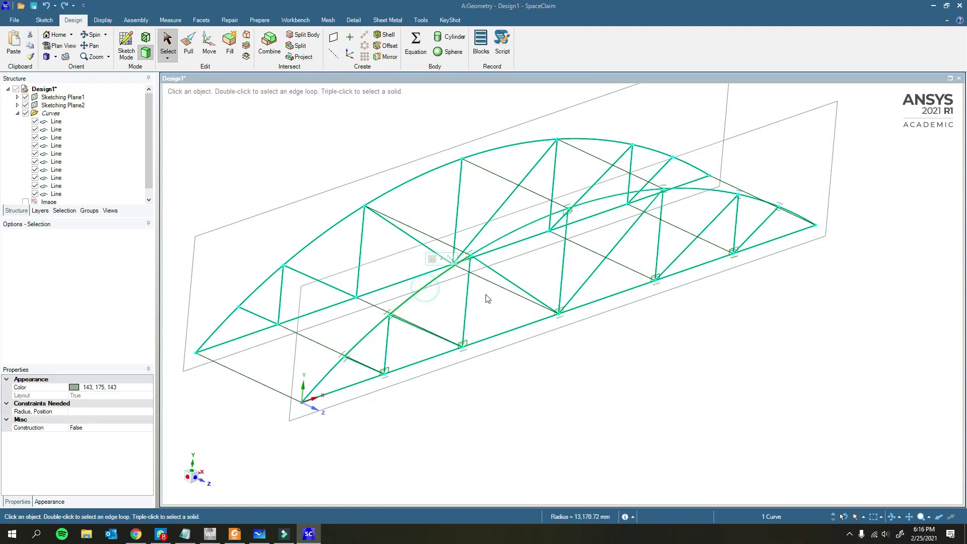
pyautogui.moveTo(489, 309); pyautogui.dragTo(490, 320, button='middle')
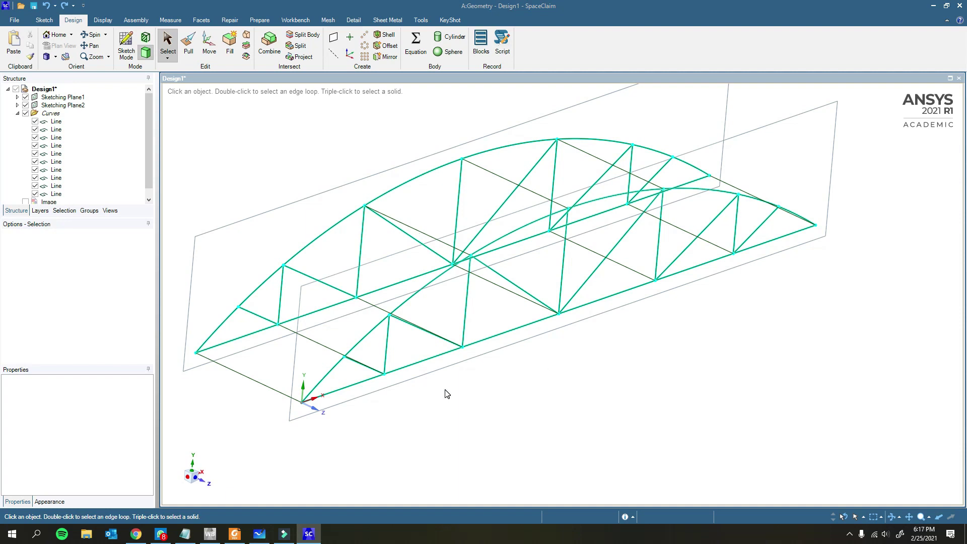
pyautogui.moveTo(561, 362)
pyautogui.mouseDown(button='middle')
pyautogui.moveTo(623, 433)
pyautogui.moveTo(553, 399)
pyautogui.moveTo(583, 401)
pyautogui.moveTo(469, 390)
pyautogui.mouseUp(button='middle')
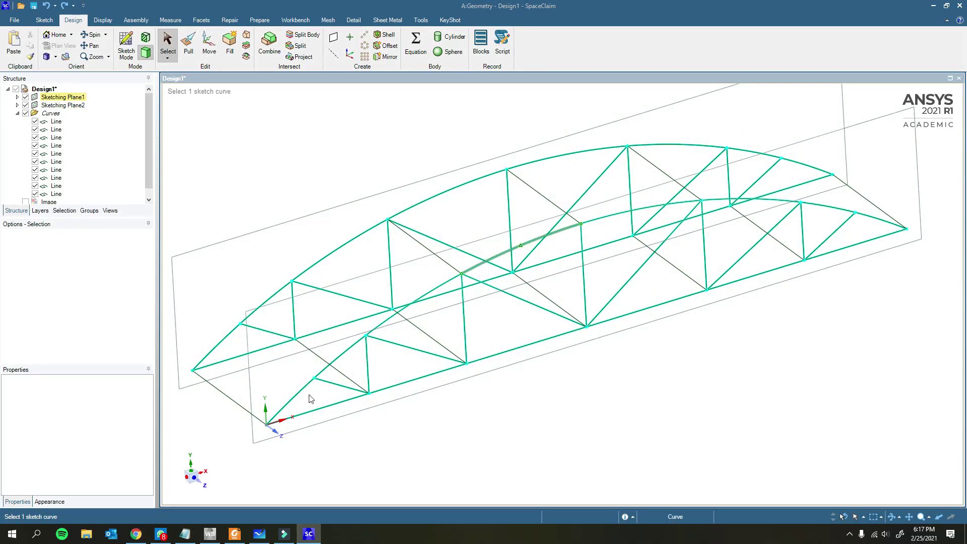
pyautogui.click(876, 224)
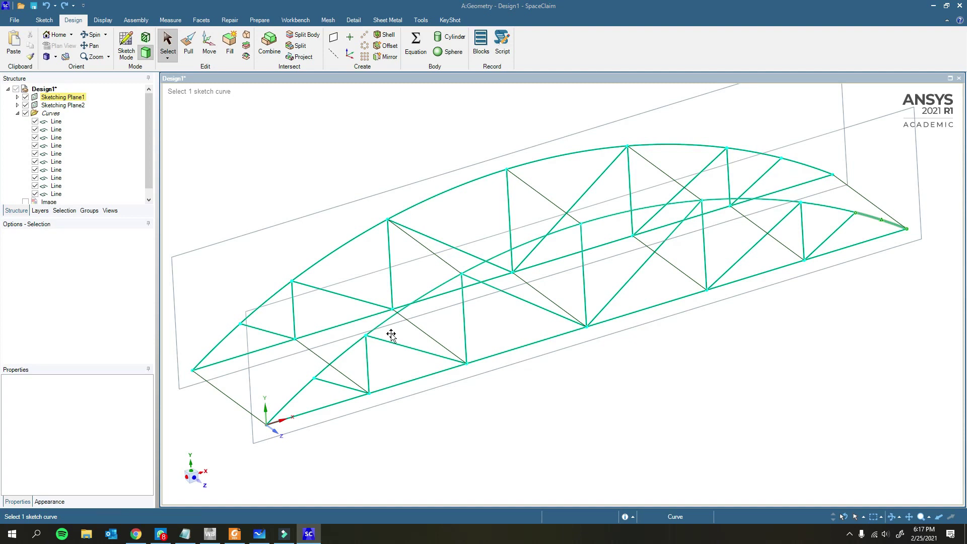
pyautogui.click(400, 389)
pyautogui.click(615, 412)
pyautogui.click(521, 244)
pyautogui.click(820, 206)
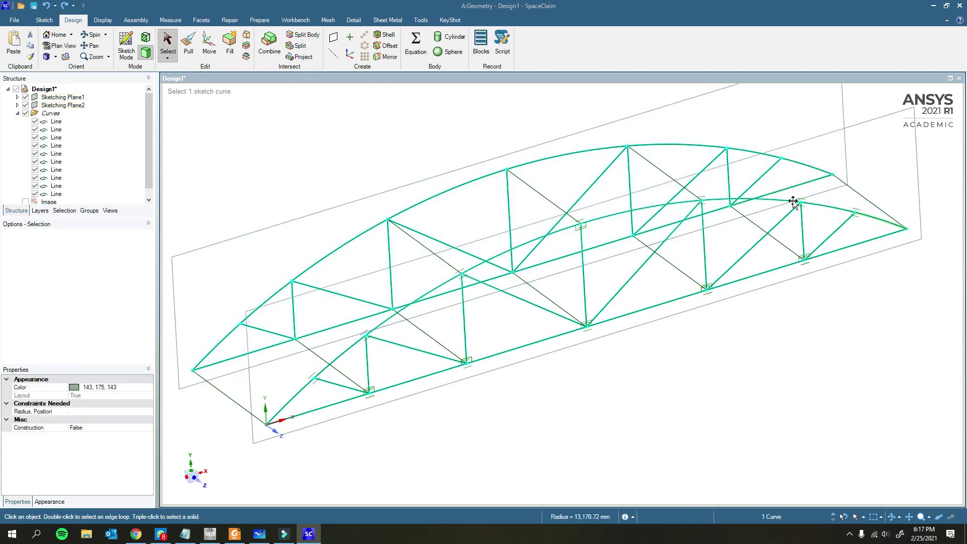
pyautogui.press('Escape')
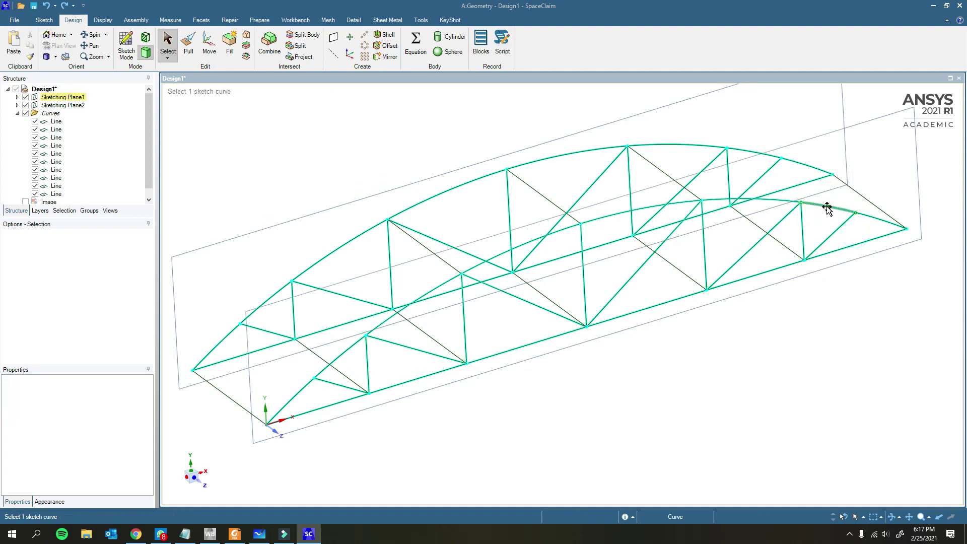
pyautogui.doubleClick(822, 206)
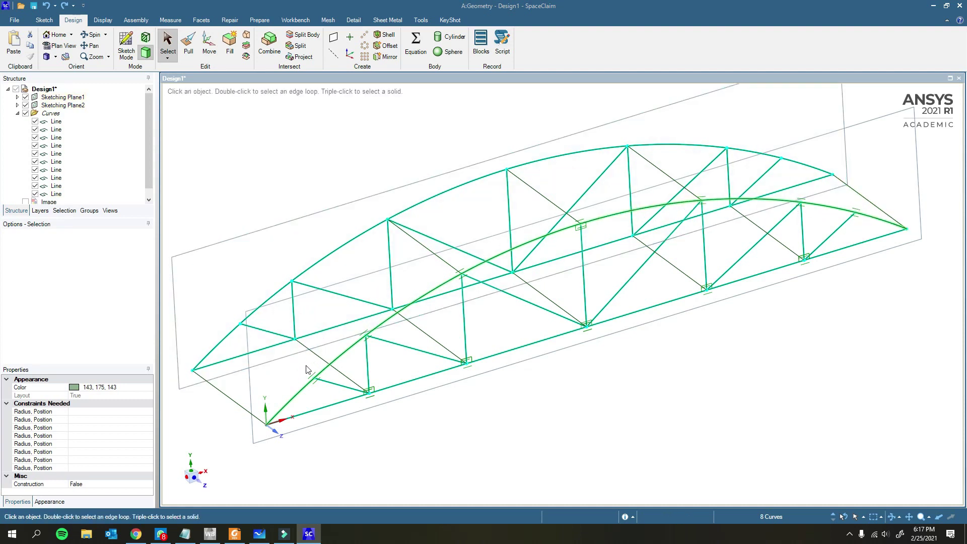
# Create beams with the library I-section profile along the top and bottom chords of both trusses.
pyautogui.keyDown('ctrl'); pyautogui.doubleClick(859, 245); pyautogui.keyUp('ctrl')
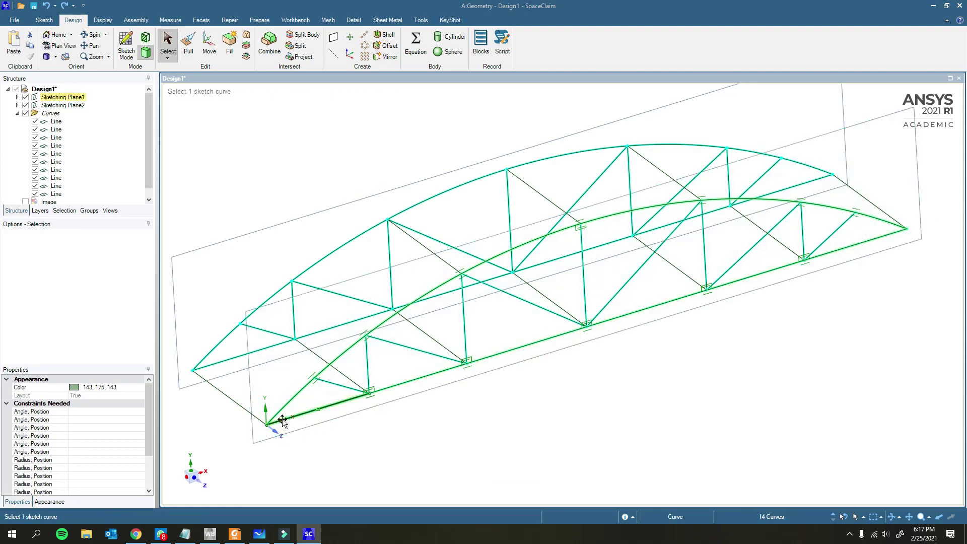
pyautogui.keyDown('ctrl'); pyautogui.doubleClick(569, 153); pyautogui.keyUp('ctrl')
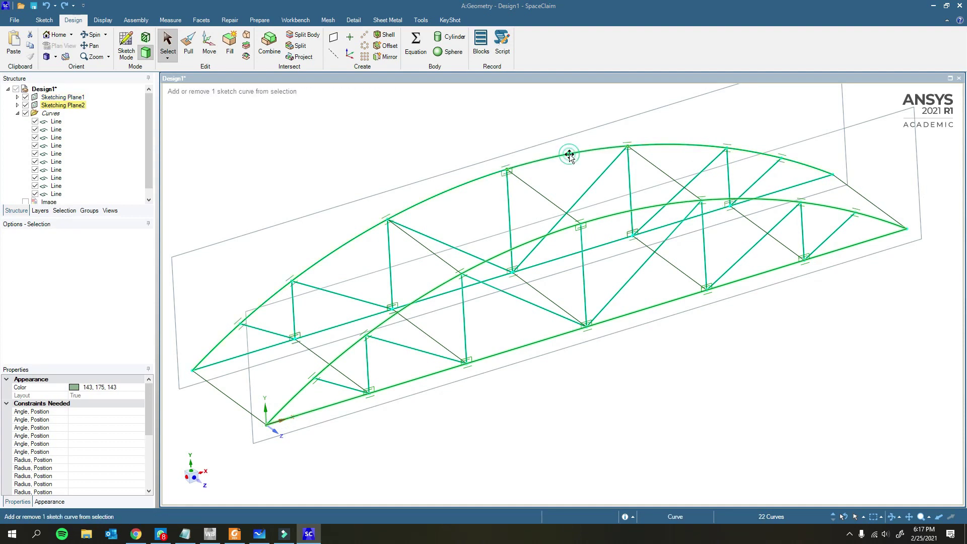
pyautogui.keyDown('ctrl'); pyautogui.doubleClick(806, 187); pyautogui.keyUp('ctrl')
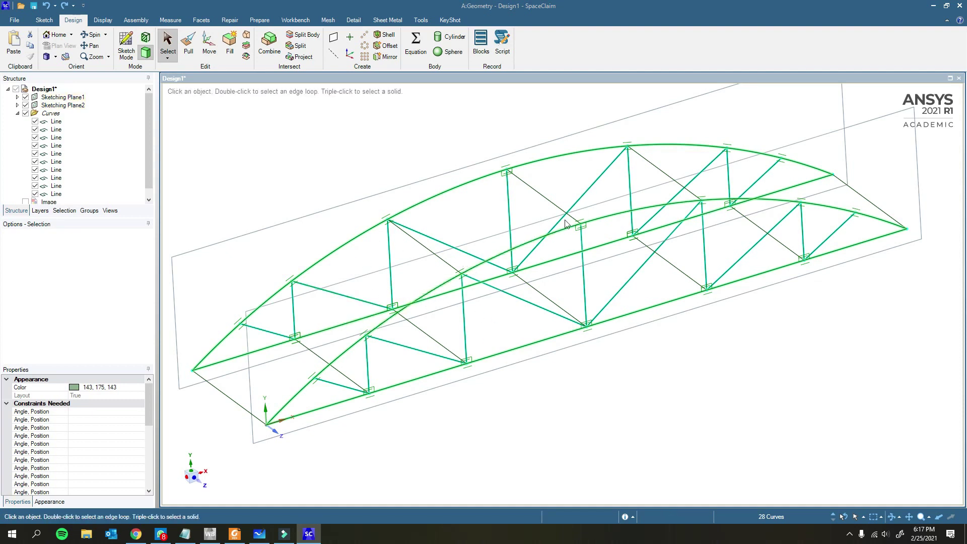
pyautogui.moveTo(697, 355)
pyautogui.mouseDown(button='middle')
pyautogui.moveTo(687, 358)
pyautogui.moveTo(723, 360)
pyautogui.moveTo(699, 332)
pyautogui.moveTo(724, 348)
pyautogui.mouseUp(button='middle')
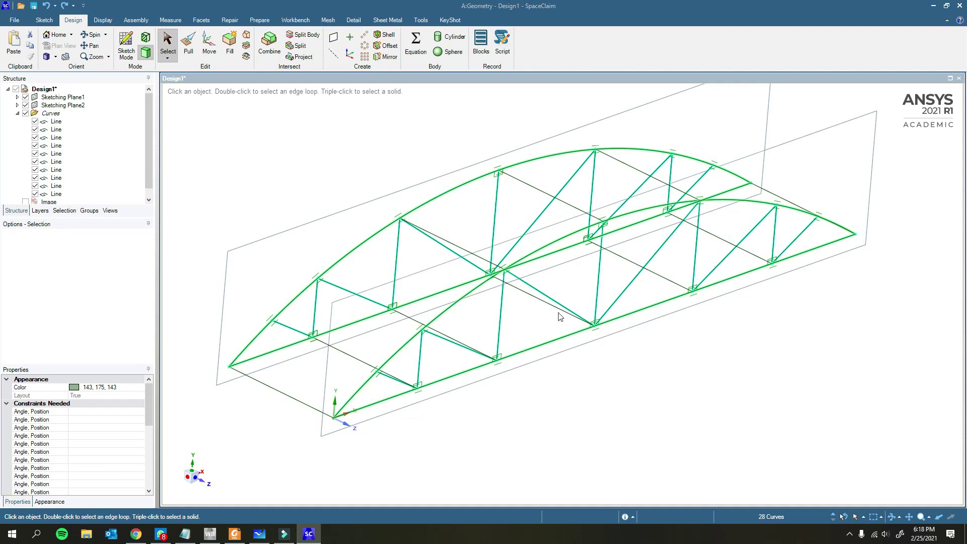
pyautogui.click(259, 21)
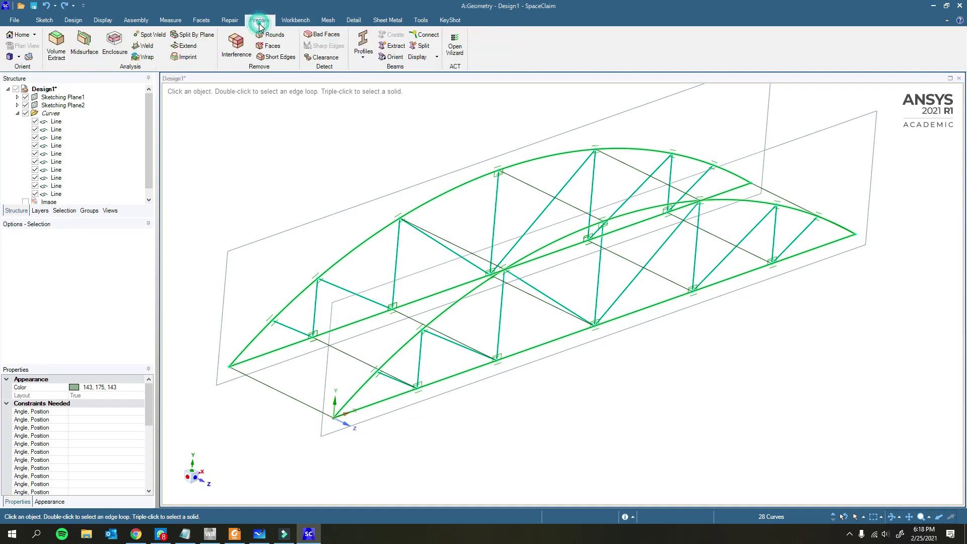
pyautogui.click(363, 48)
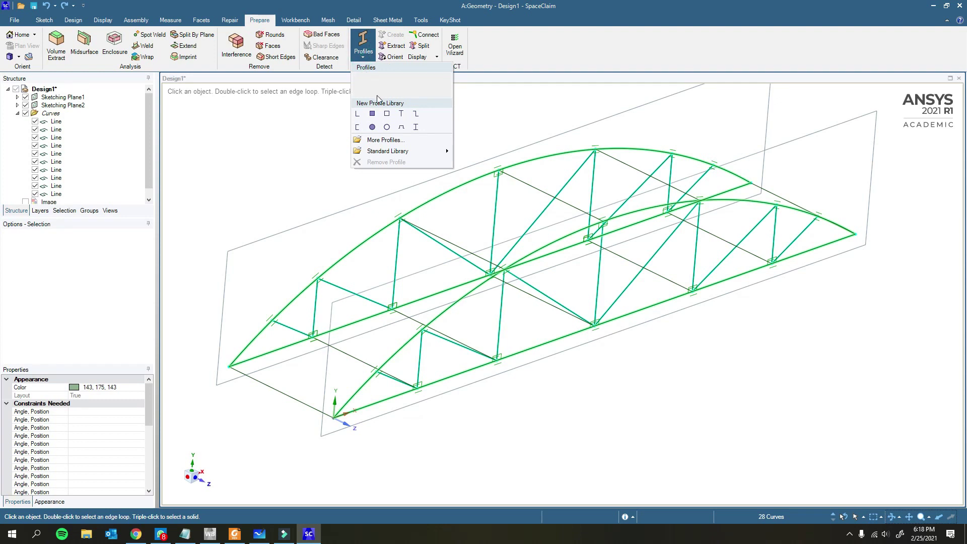
pyautogui.click(417, 128)
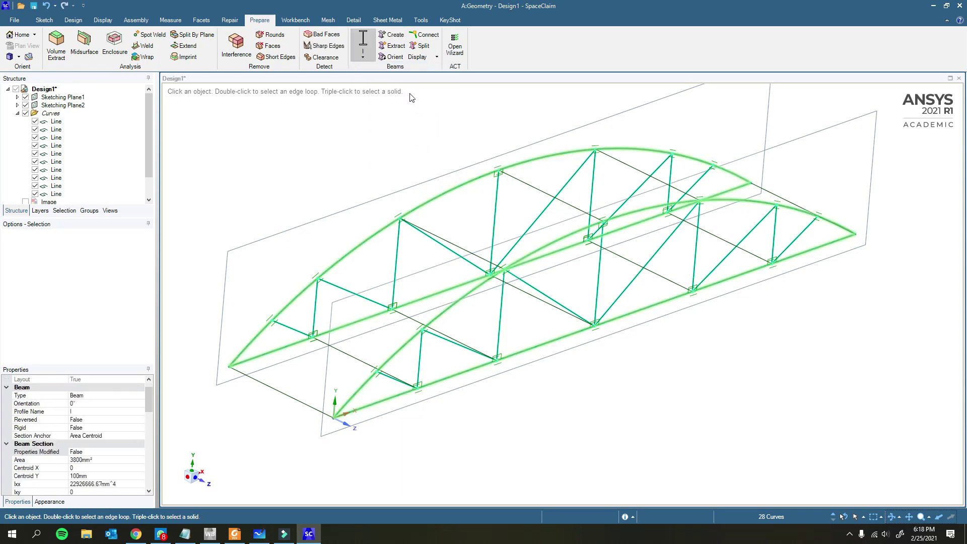
# Examine the new I beams in the structure tree, hiding and showing the Beams group to check which members it covers.
pyautogui.scroll(-1, 77, 150)
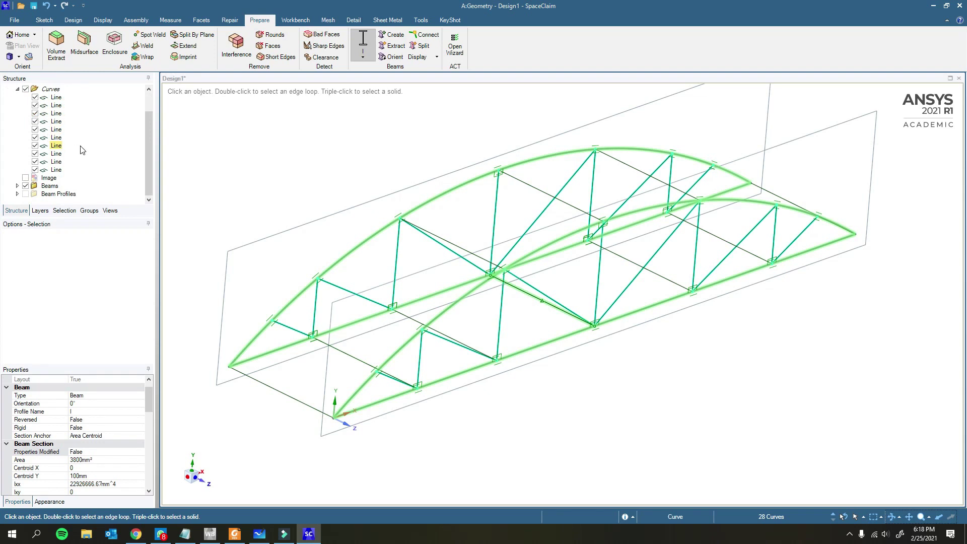
pyautogui.click(50, 185)
pyautogui.click(18, 186)
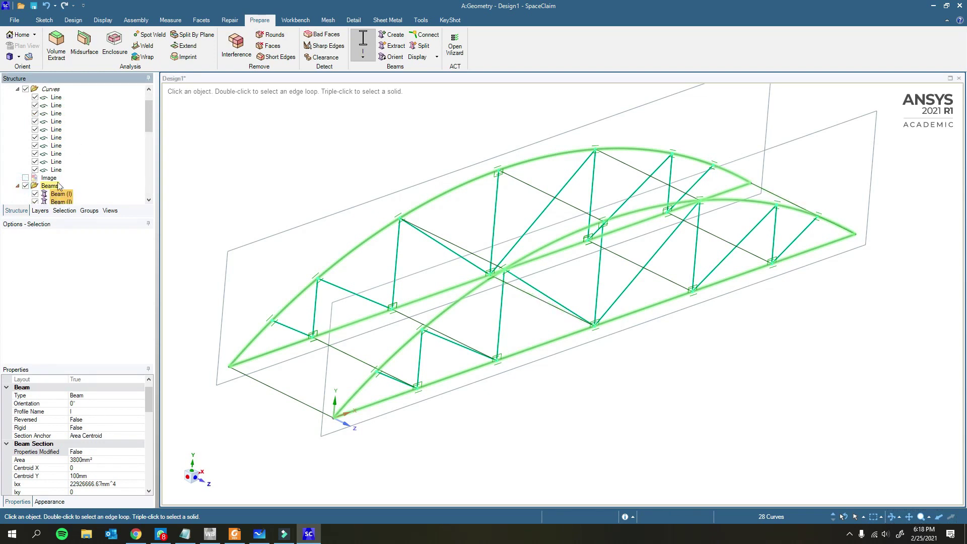
pyautogui.scroll(-10, 57, 174)
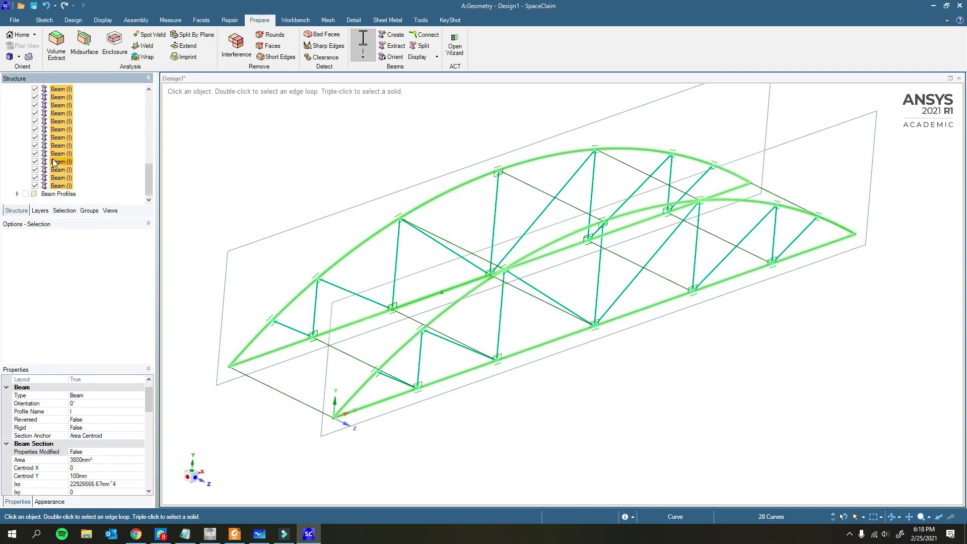
pyautogui.scroll(5, 55, 172)
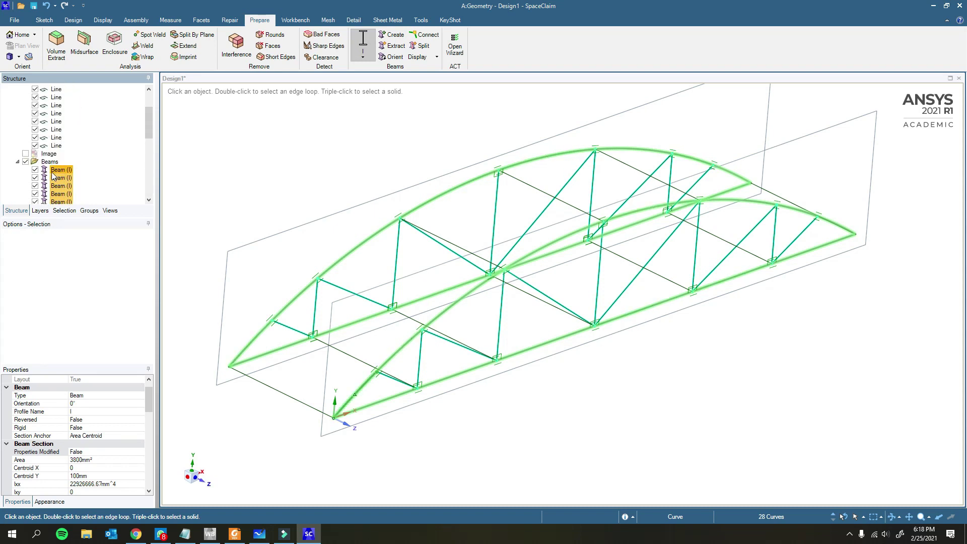
pyautogui.click(25, 162)
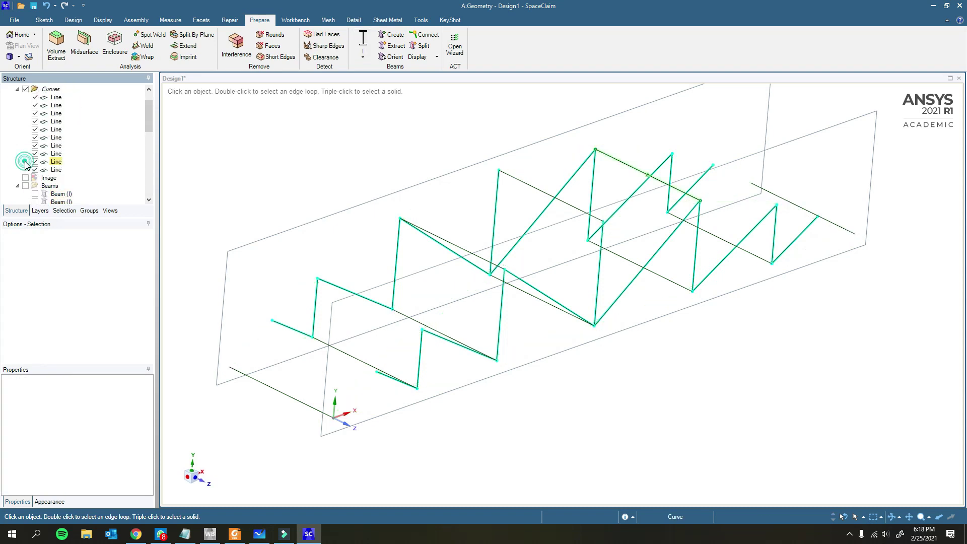
pyautogui.click(25, 186)
pyautogui.click(26, 186)
pyautogui.click(26, 186)
# Examine the section properties of the I profile under Beam Profiles.
pyautogui.scroll(-3, 50, 151)
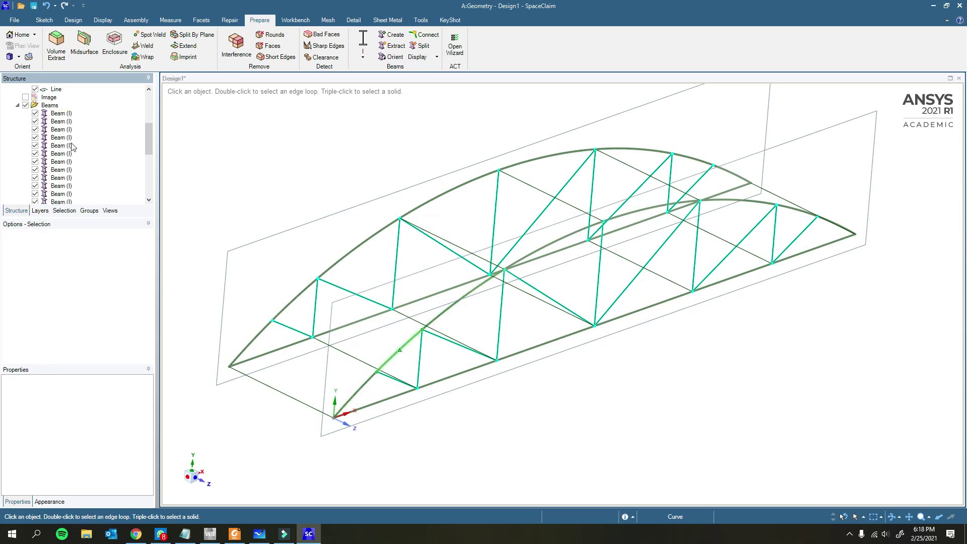
pyautogui.scroll(-3, 50, 151)
pyautogui.click(18, 194)
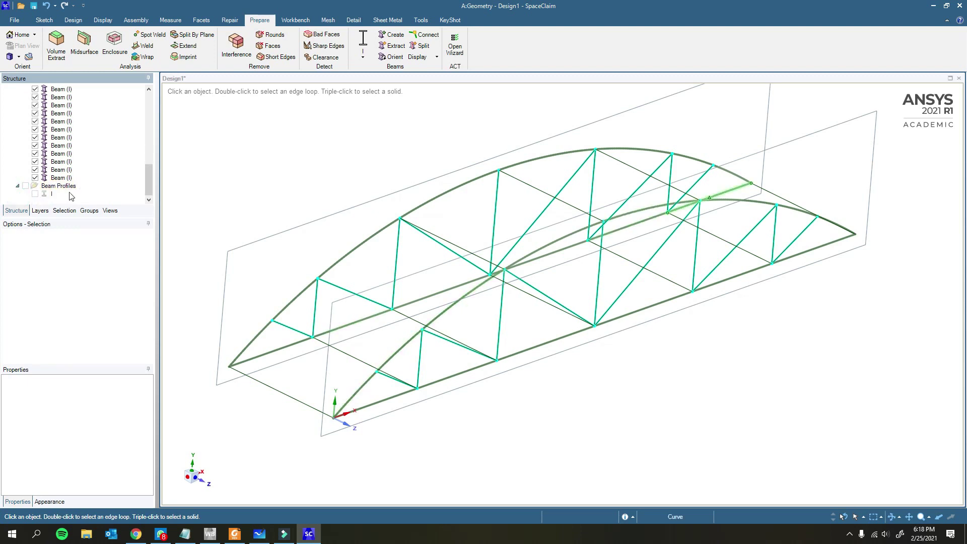
pyautogui.click(52, 194)
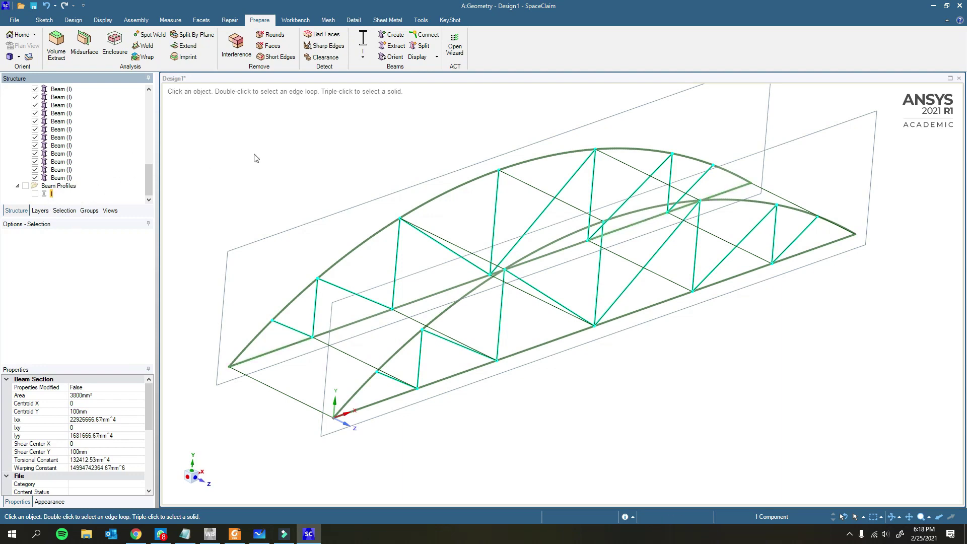
pyautogui.click(293, 137)
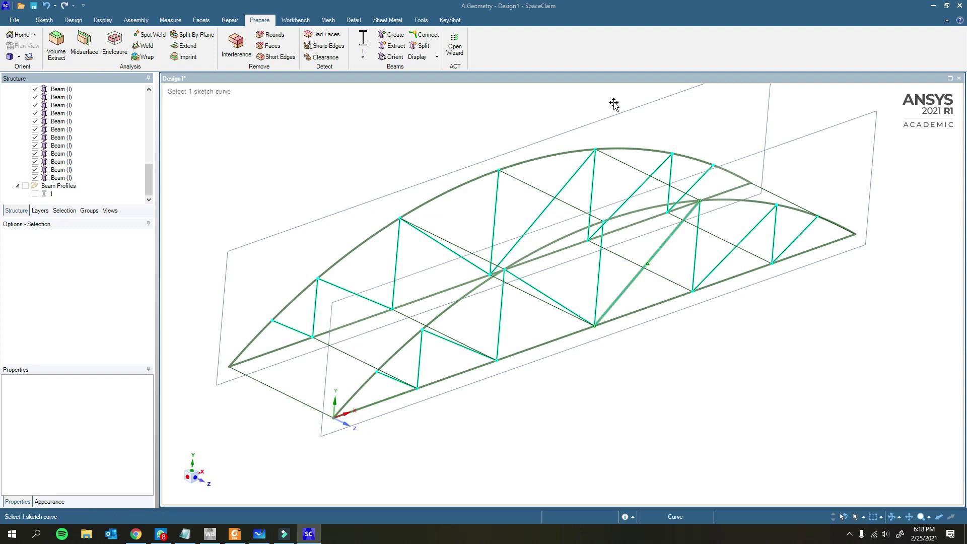
# Display the beams as Solid Beams and clear the selection.
pyautogui.click(436, 58)
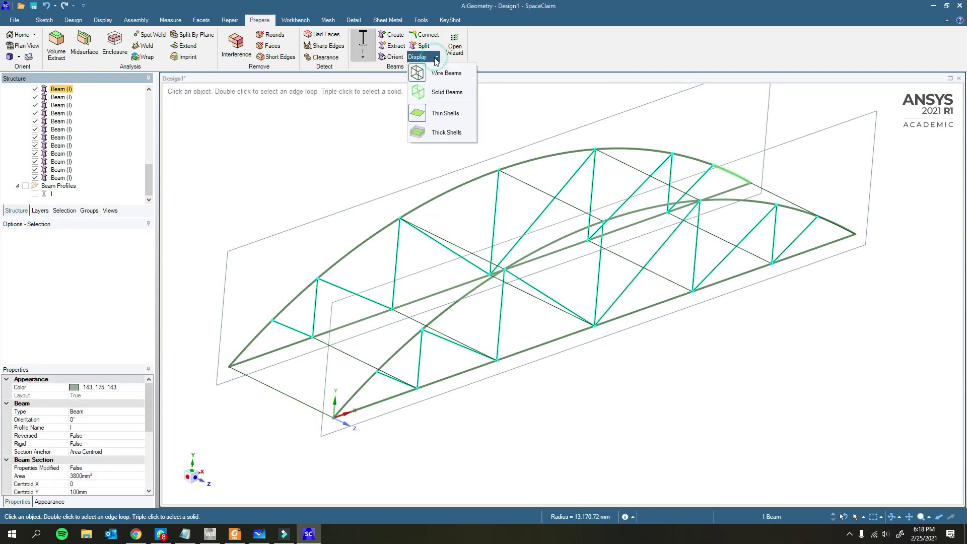
pyautogui.click(449, 93)
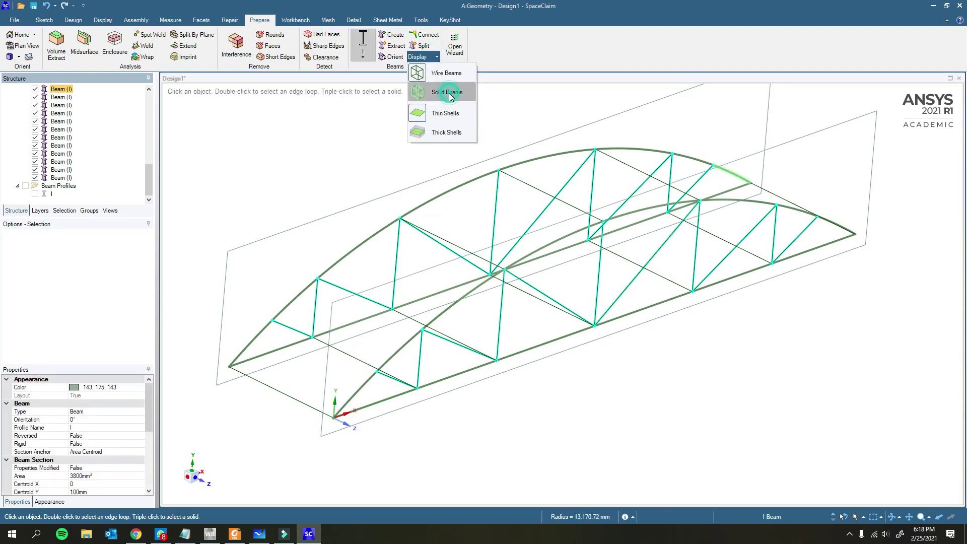
pyautogui.click(369, 139)
# Examine the solid I-beam chords from several angles, including the joint at the near truss's origin end.
pyautogui.scroll(6, 333, 440)
pyautogui.moveTo(367, 358)
pyautogui.mouseDown(button='middle')
pyautogui.moveTo(457, 466)
pyautogui.moveTo(456, 401)
pyautogui.moveTo(501, 392)
pyautogui.moveTo(542, 412)
pyautogui.moveTo(497, 422)
pyautogui.mouseUp(button='middle')
pyautogui.scroll(-5, 407, 422)
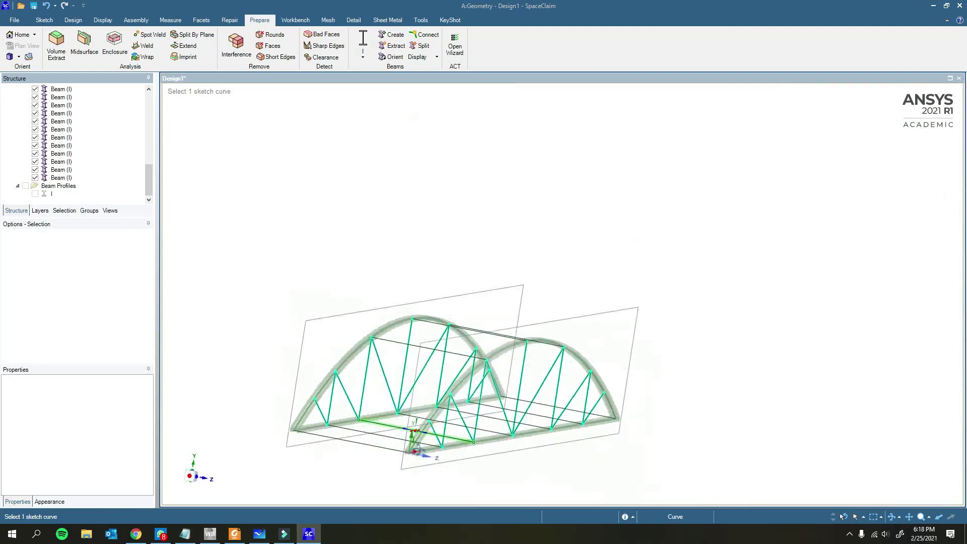
pyautogui.scroll(4, 580, 333)
pyautogui.moveTo(568, 307); pyautogui.dragTo(477, 272, button='middle')
pyautogui.scroll(-4, 434, 406)
pyautogui.scroll(8, 393, 385)
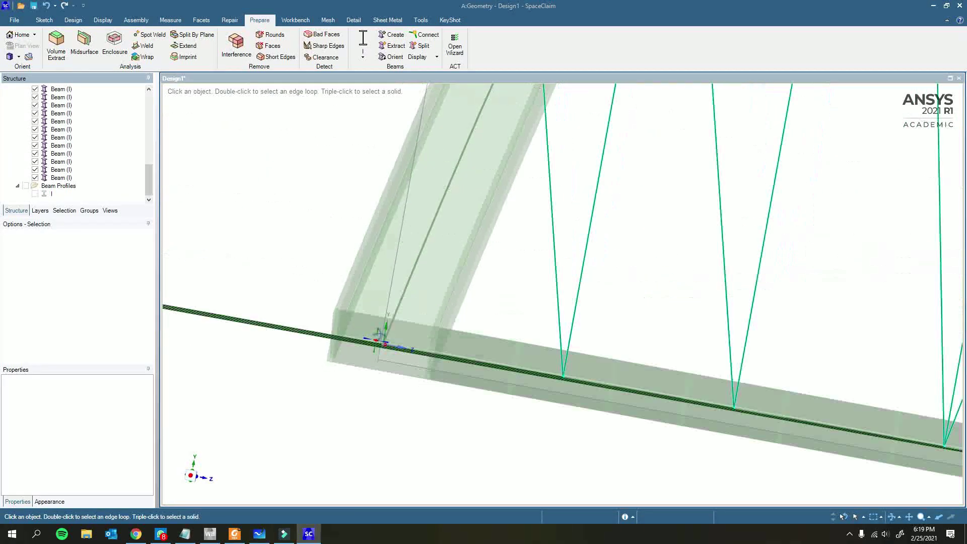
pyautogui.scroll(-8, 369, 315)
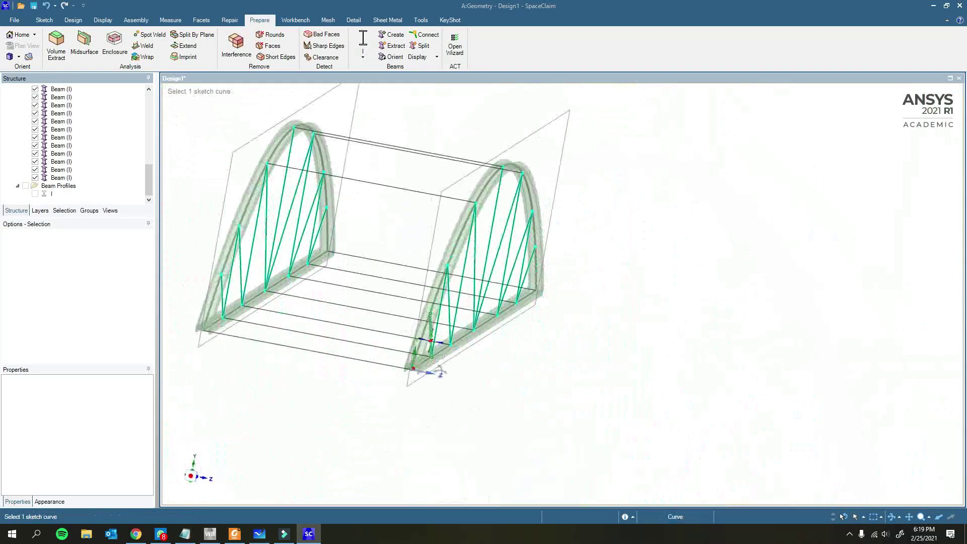
pyautogui.scroll(-3, 403, 371)
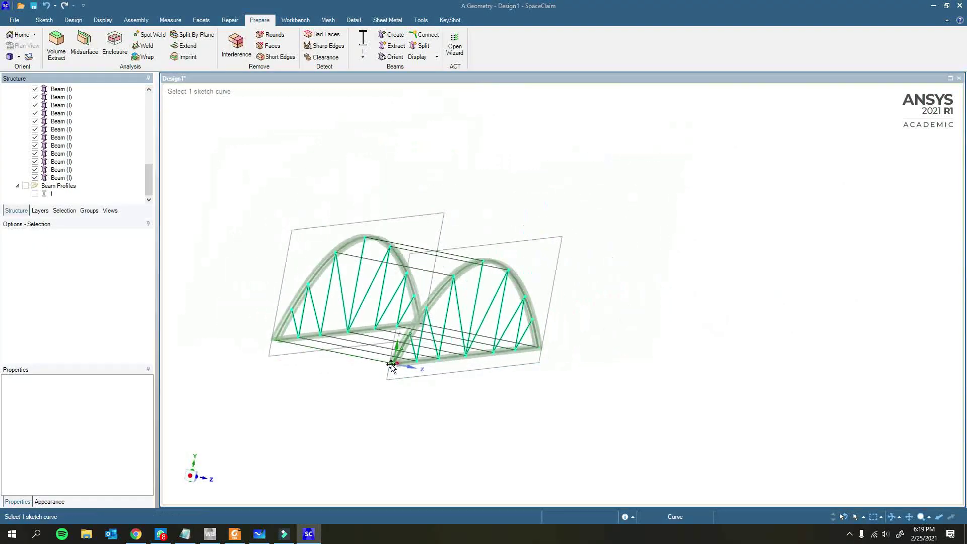
pyautogui.scroll(8, 392, 372)
pyautogui.scroll(-6, 393, 370)
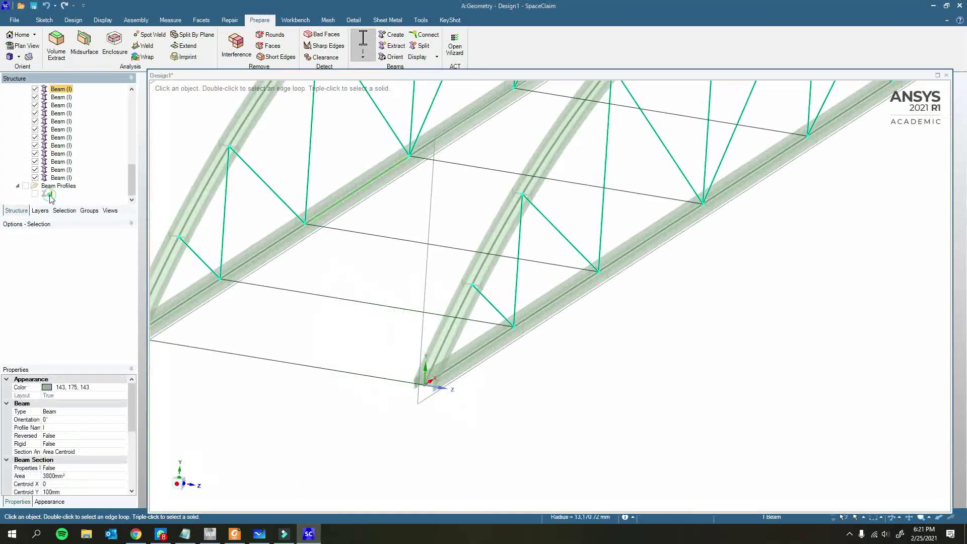
# Open the I beam profile for editing and arrange its window beside the bridge model, widening the profile view.
pyautogui.click(51, 194)
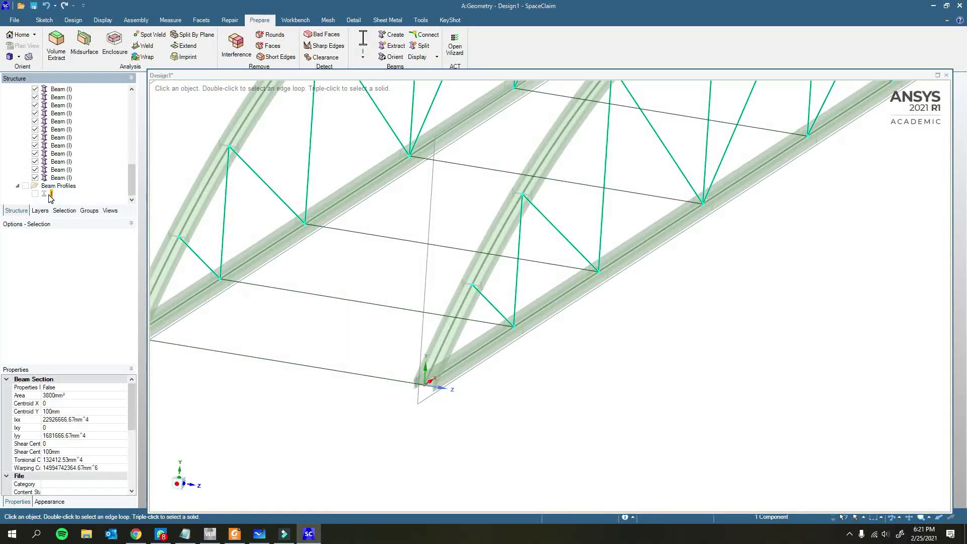
pyautogui.rightClick(50, 194)
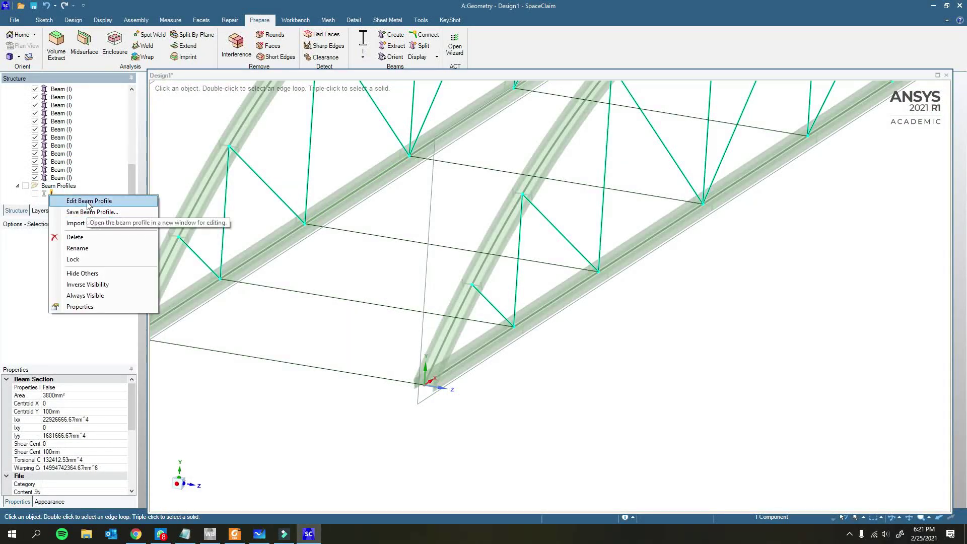
pyautogui.click(102, 201)
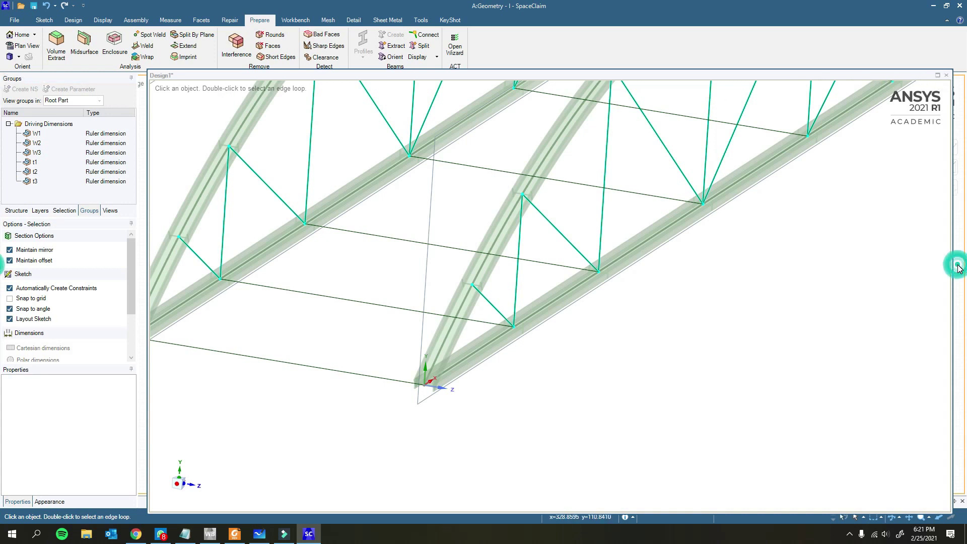
pyautogui.moveTo(908, 76)
pyautogui.mouseDown()
pyautogui.moveTo(920, 76)
pyautogui.moveTo(902, 94)
pyautogui.mouseUp()
pyautogui.moveTo(524, 91); pyautogui.dragTo(501, 282)
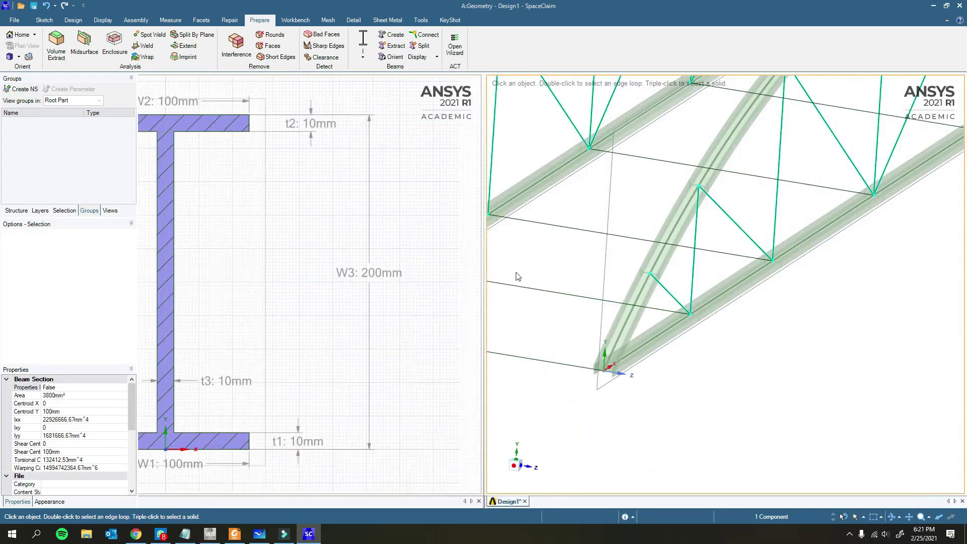
pyautogui.click(229, 156)
pyautogui.moveTo(484, 200); pyautogui.dragTo(636, 196)
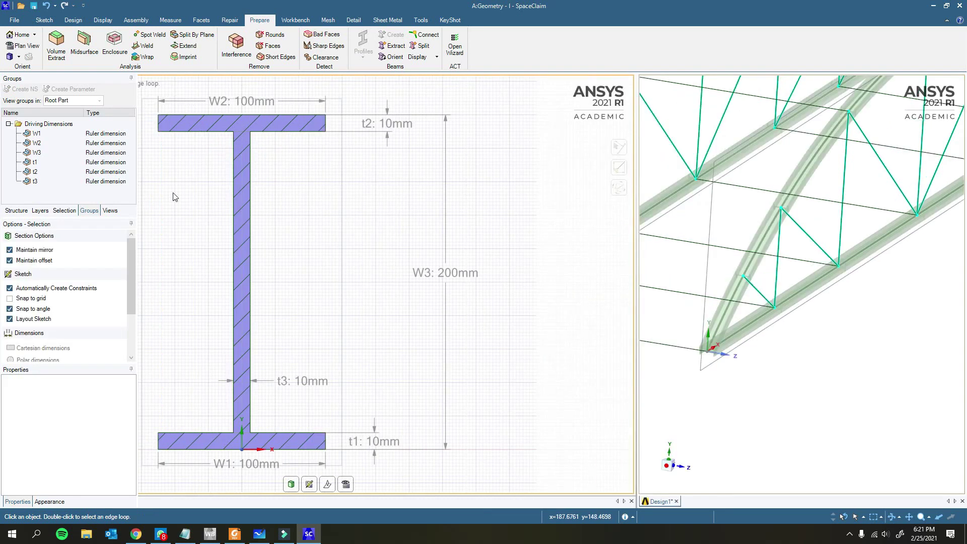
# Set the I profile's overall height W3 to 400 mm and check the resized chords in the bridge view.
pyautogui.press('z')
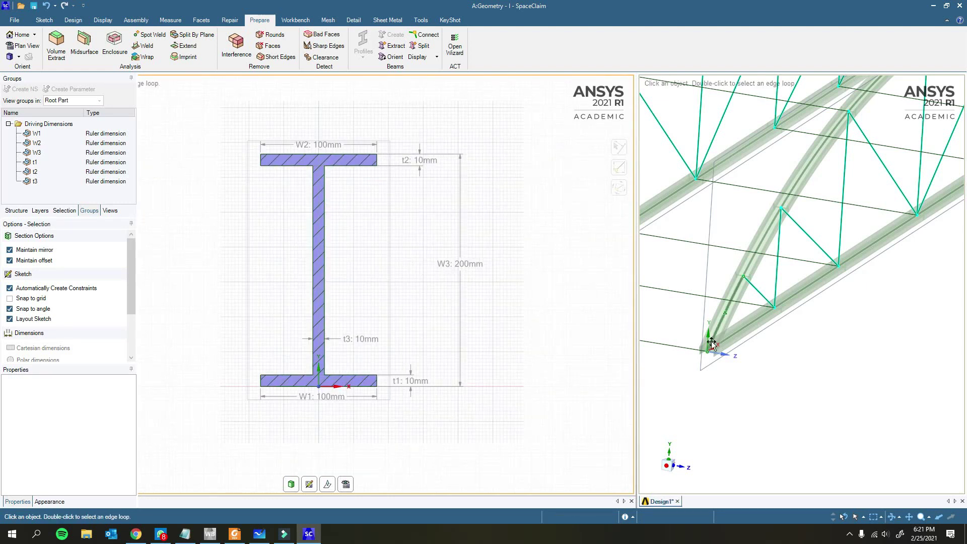
pyautogui.scroll(5, 712, 342)
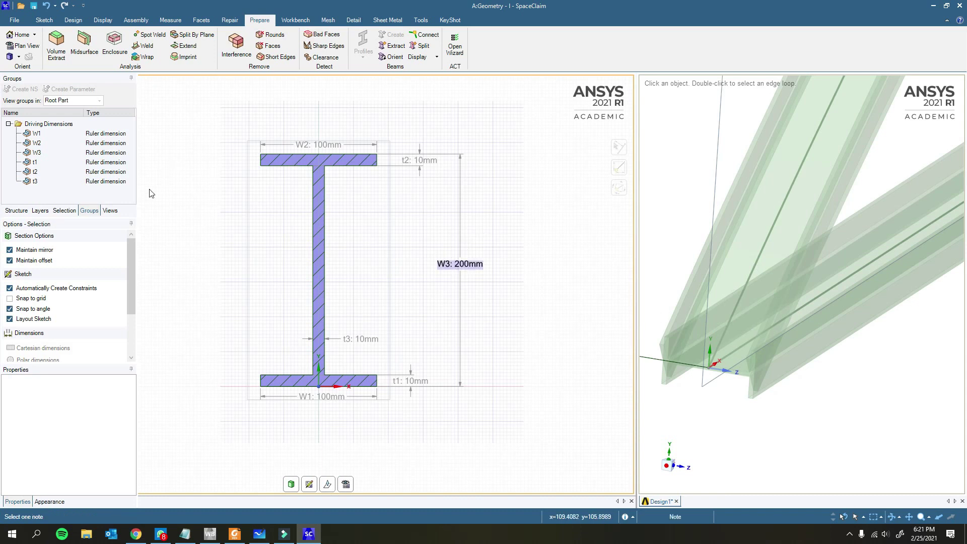
pyautogui.click(37, 153)
pyautogui.click(96, 158)
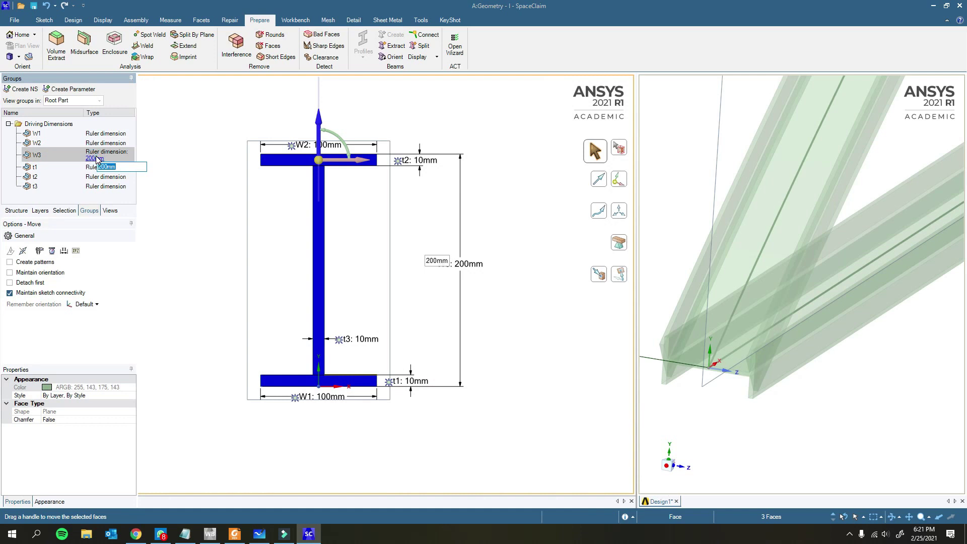
pyautogui.write('400')
pyautogui.press('Return')
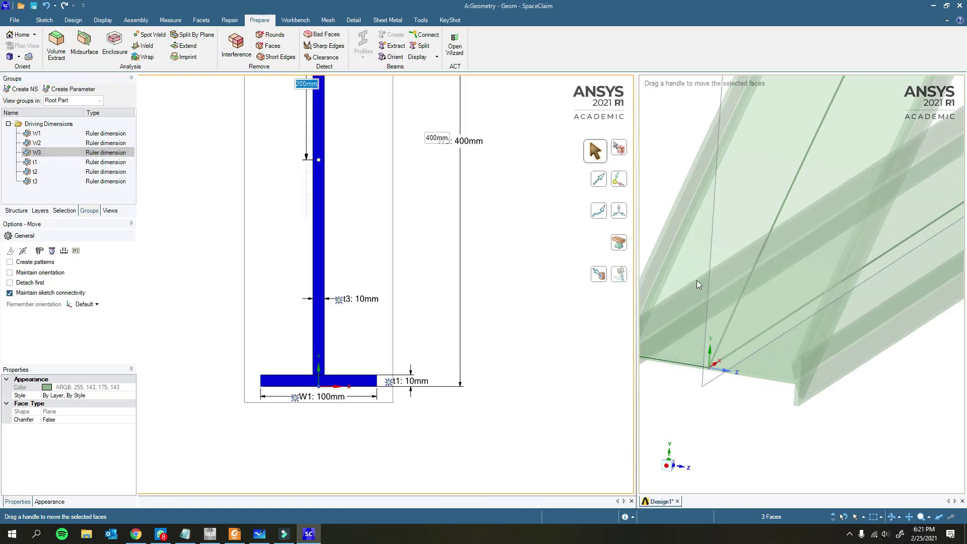
pyautogui.scroll(-5, 696, 280)
pyautogui.scroll(5, 720, 304)
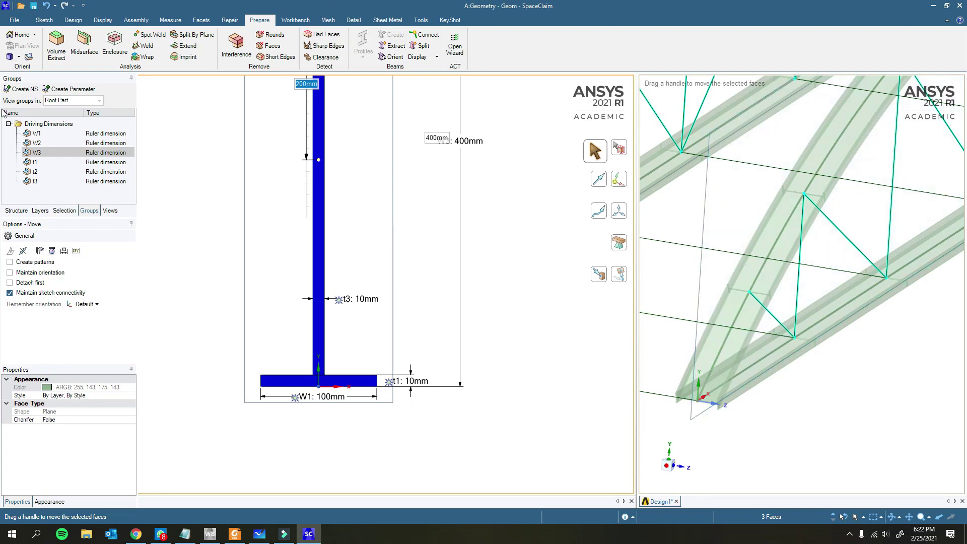
# Set the I profile's flange thicknesses t1 and t2 and its web thickness t3 to 30 mm each.
pyautogui.click(40, 164)
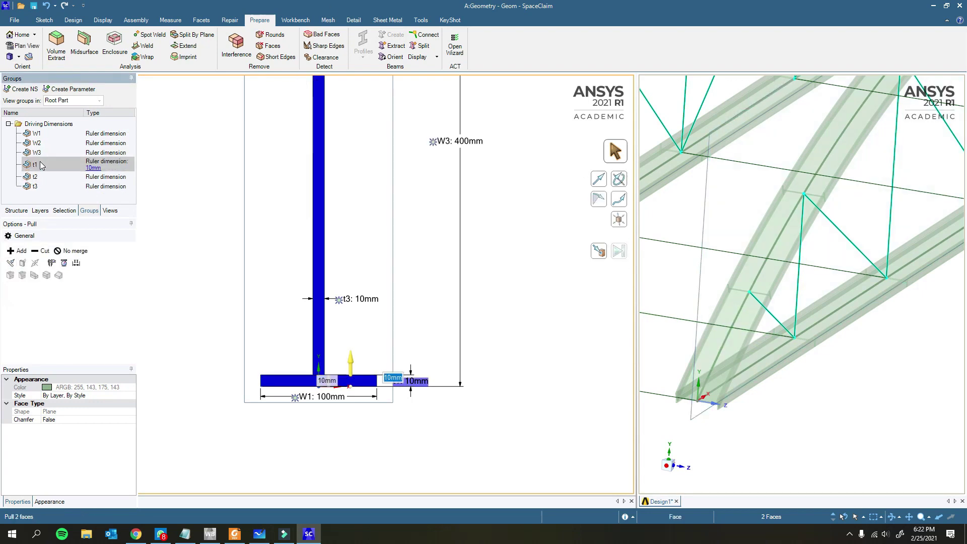
pyautogui.click(91, 170)
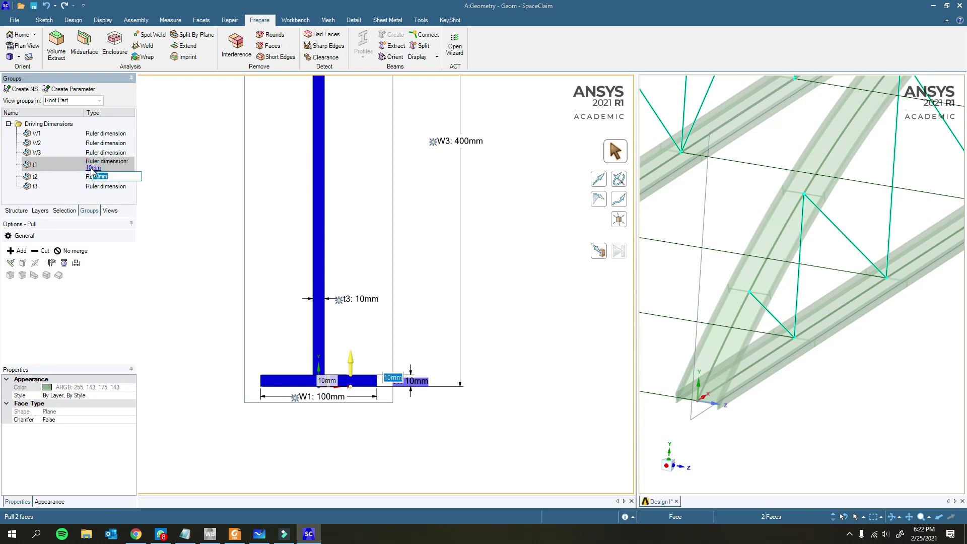
pyautogui.write('30')
pyautogui.press('Return')
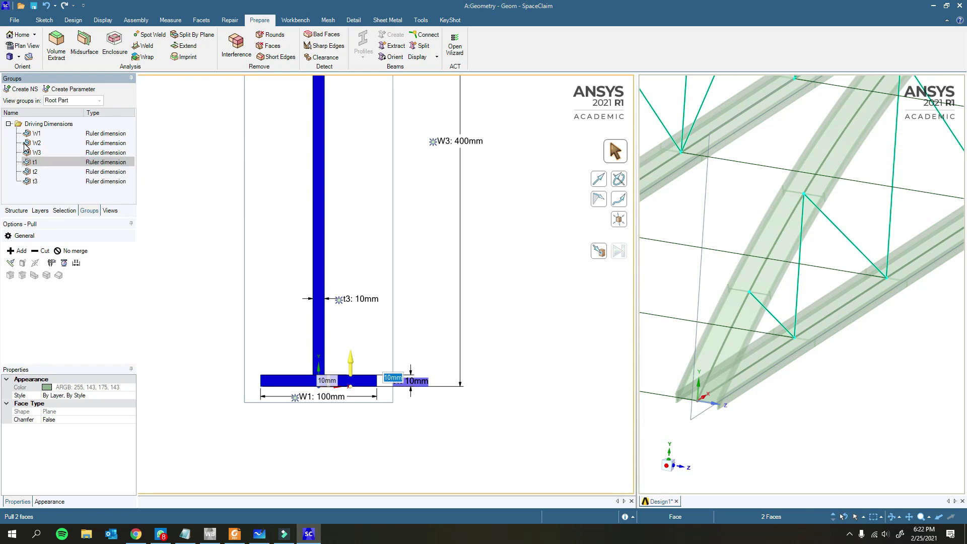
pyautogui.click(37, 174)
pyautogui.click(94, 178)
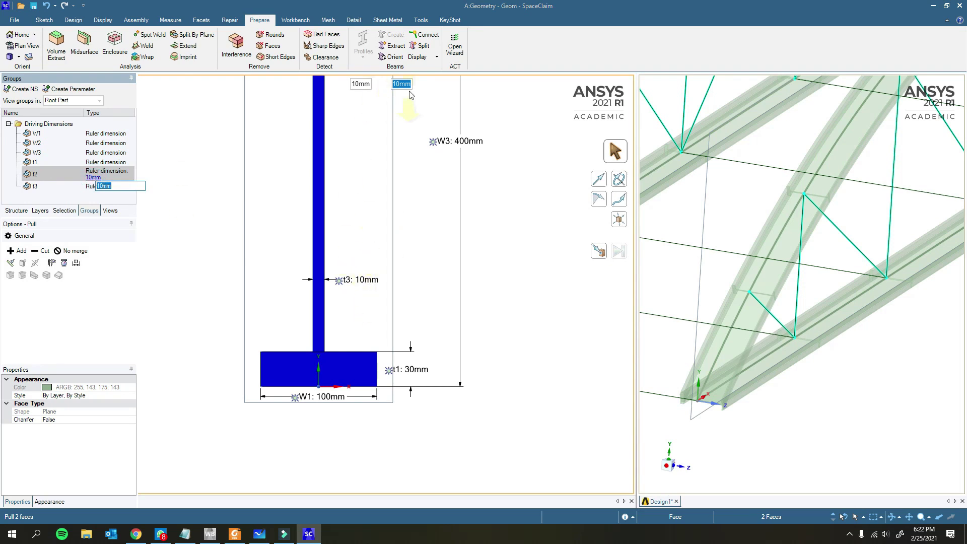
pyautogui.write('30')
pyautogui.press('Return')
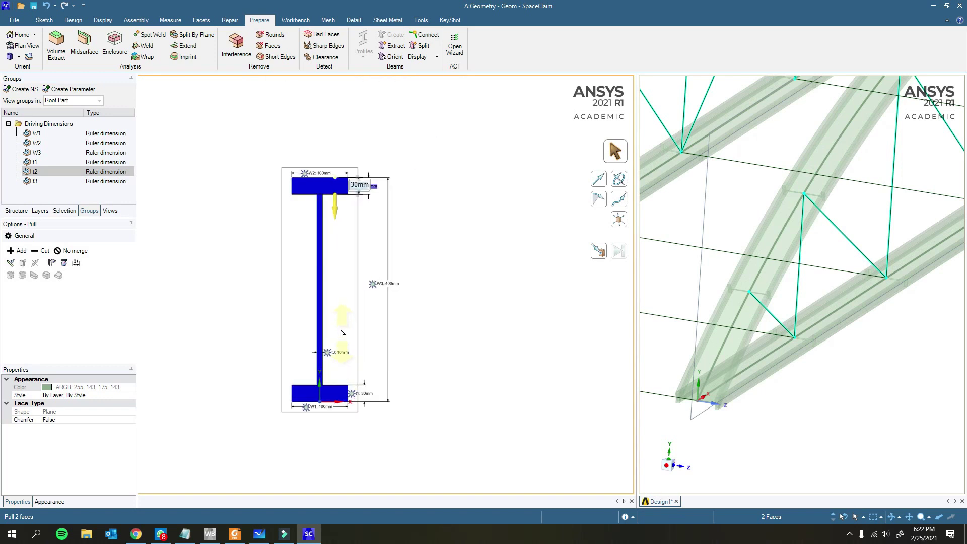
pyautogui.click(50, 185)
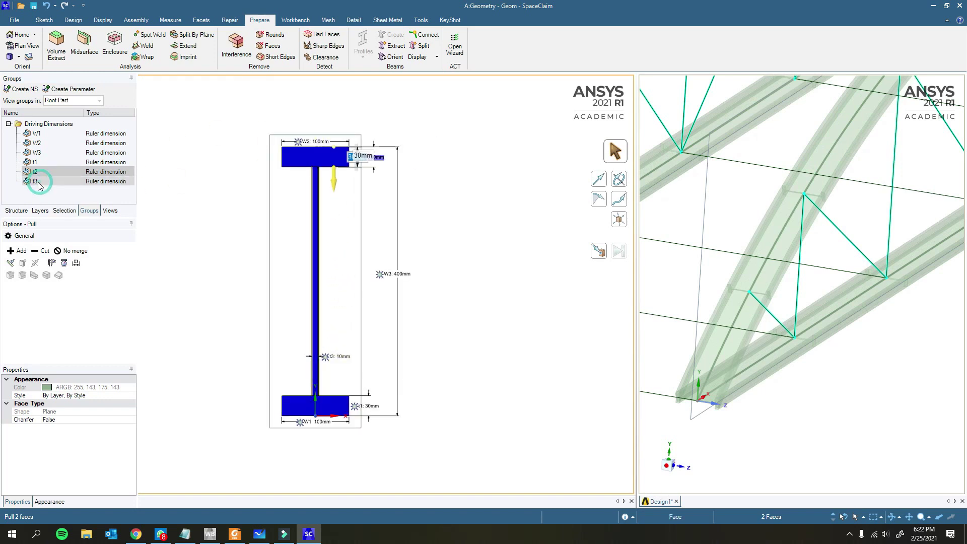
pyautogui.click(93, 188)
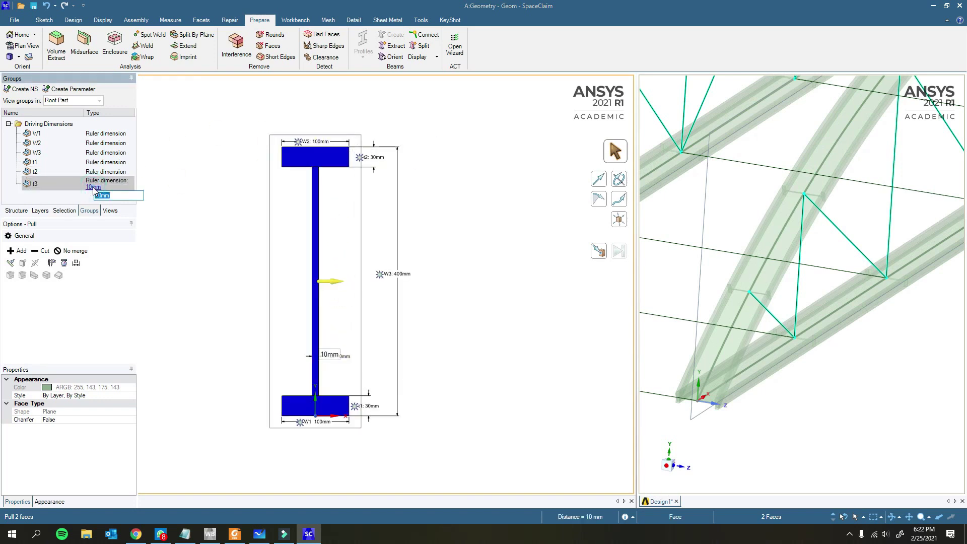
pyautogui.press('Return')
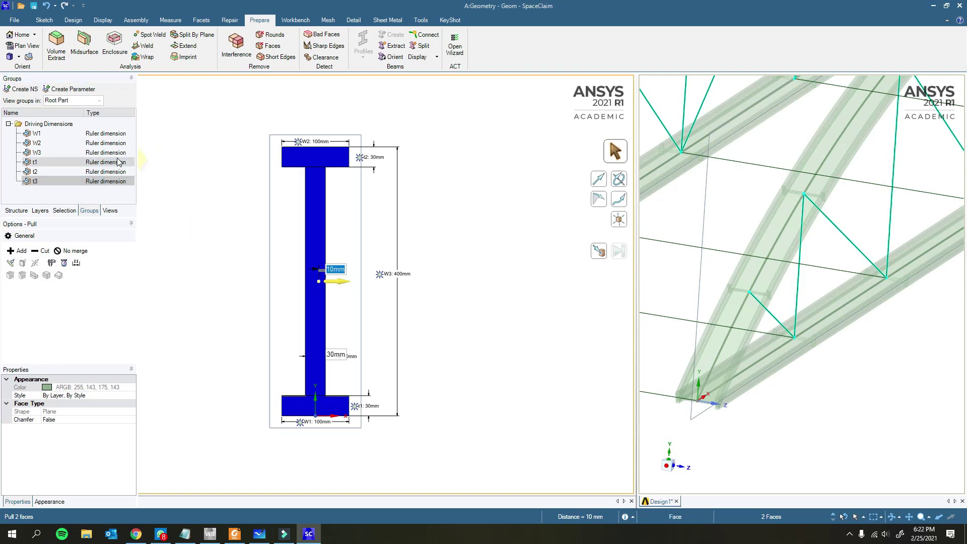
# Set the I profile's flange widths W1 and W2 to 200 mm each and clear the selection.
pyautogui.click(55, 134)
pyautogui.click(95, 139)
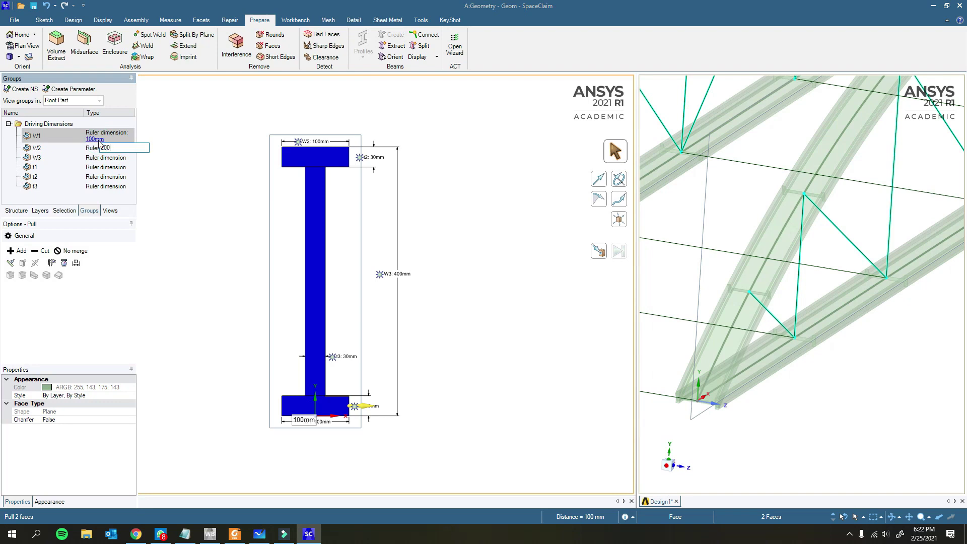
pyautogui.press('Return')
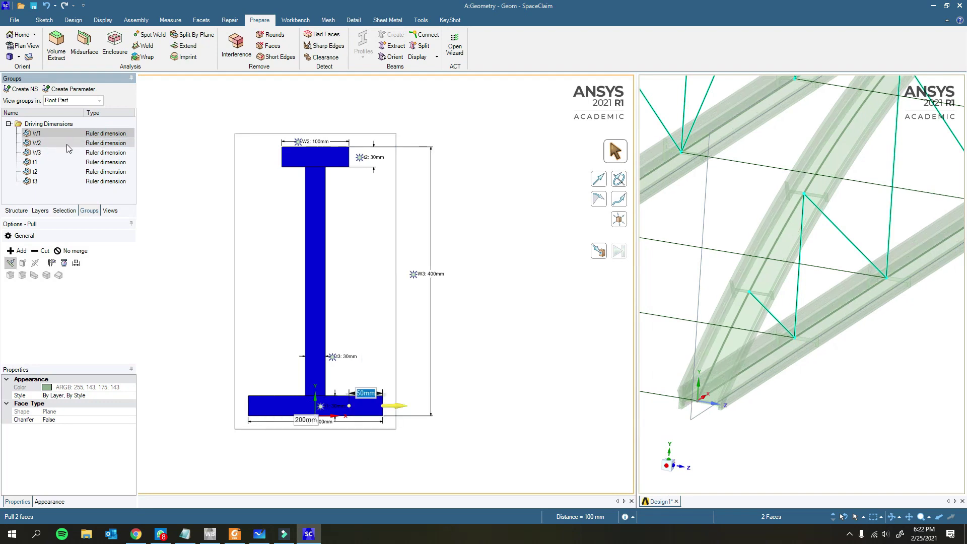
pyautogui.click(69, 145)
pyautogui.click(96, 149)
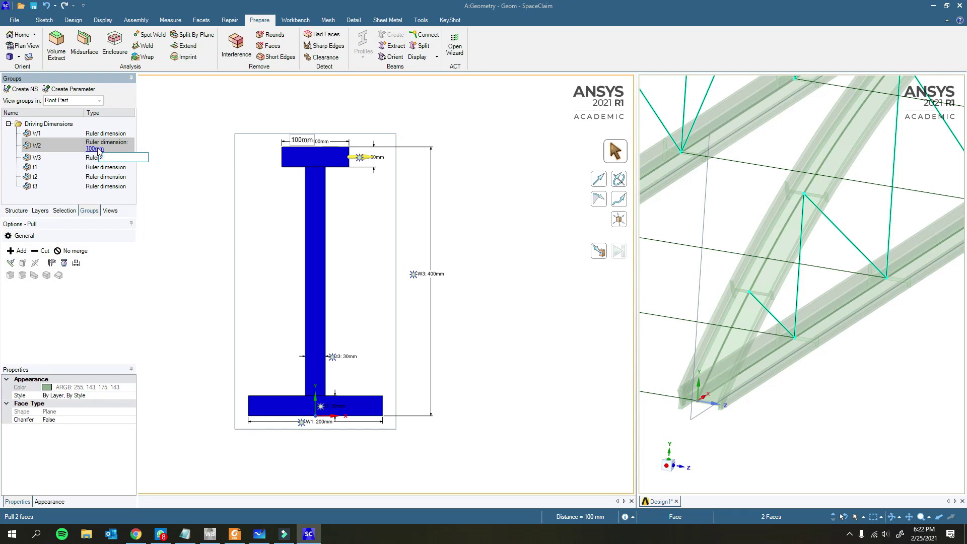
pyautogui.write('200')
pyautogui.press('Return')
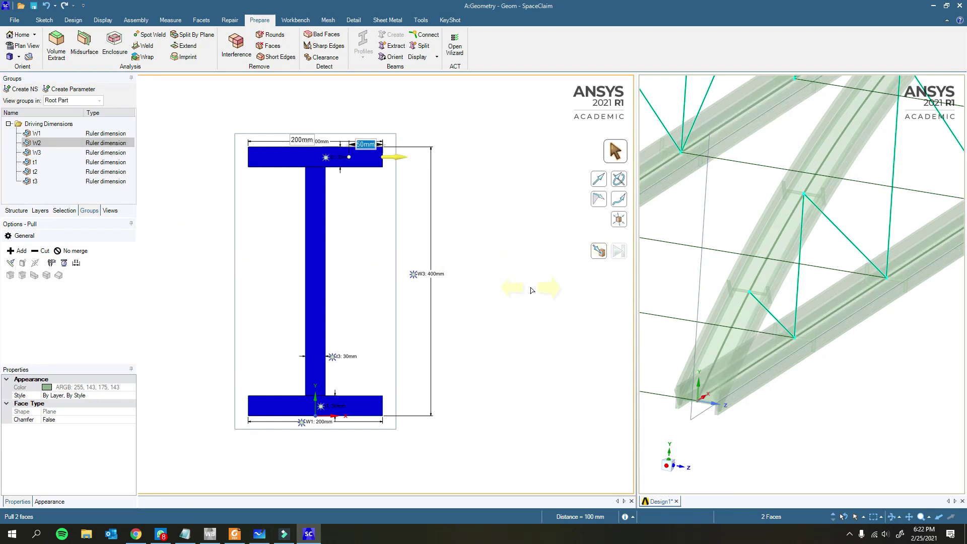
pyautogui.press('Escape')
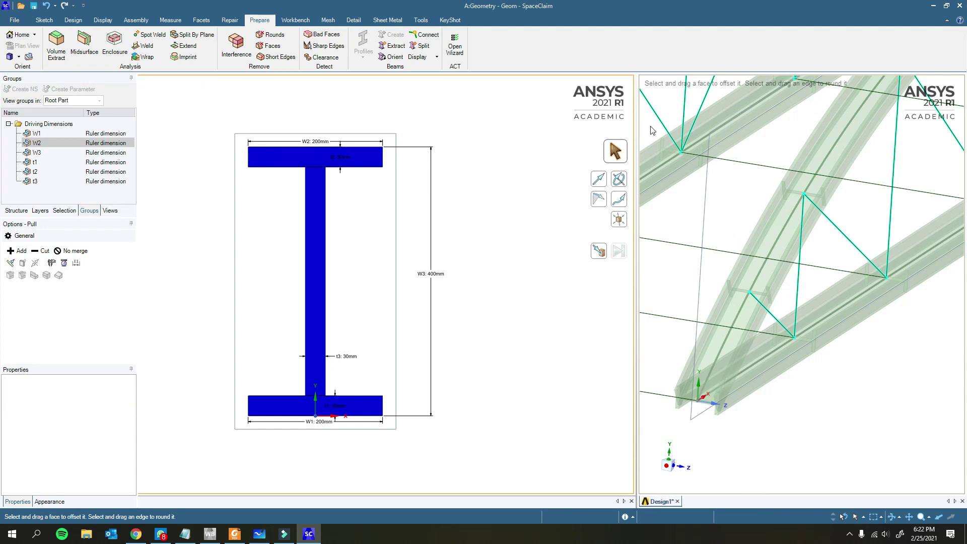
# Check the resized chords in the bridge view, then close the I profile's window and restore a usable side panel width.
pyautogui.click(680, 212)
pyautogui.scroll(-5, 680, 211)
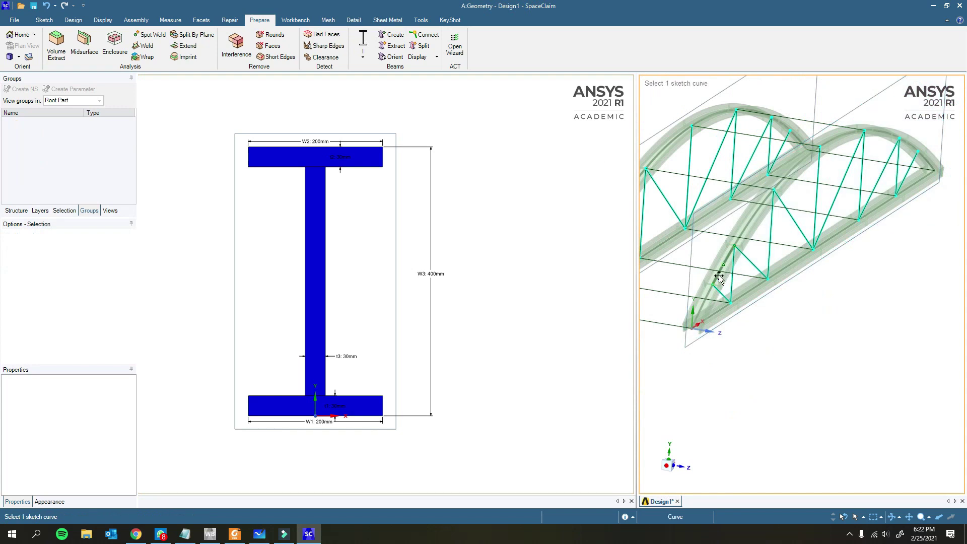
pyautogui.click(482, 189)
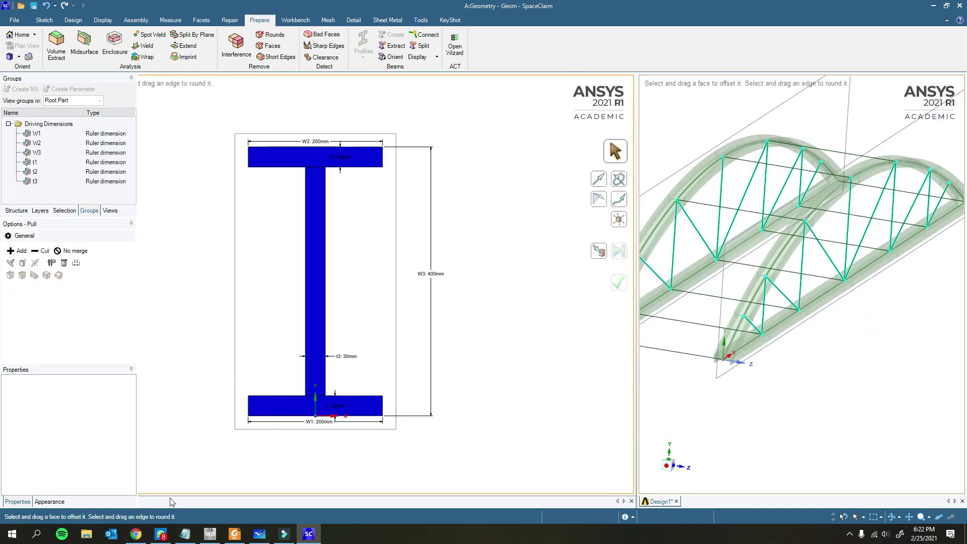
pyautogui.moveTo(637, 305)
pyautogui.mouseDown()
pyautogui.moveTo(160, 292)
pyautogui.moveTo(550, 250)
pyautogui.moveTo(646, 251)
pyautogui.moveTo(594, 252)
pyautogui.mouseUp()
pyautogui.moveTo(136, 420); pyautogui.dragTo(12, 412)
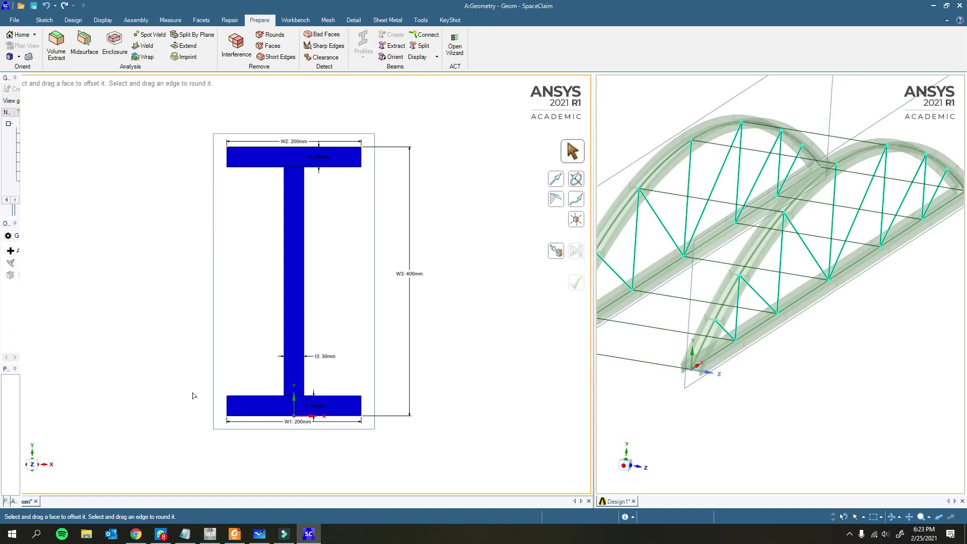
pyautogui.click(36, 501)
pyautogui.moveTo(21, 169); pyautogui.dragTo(234, 169)
pyautogui.scroll(-3, 624, 257)
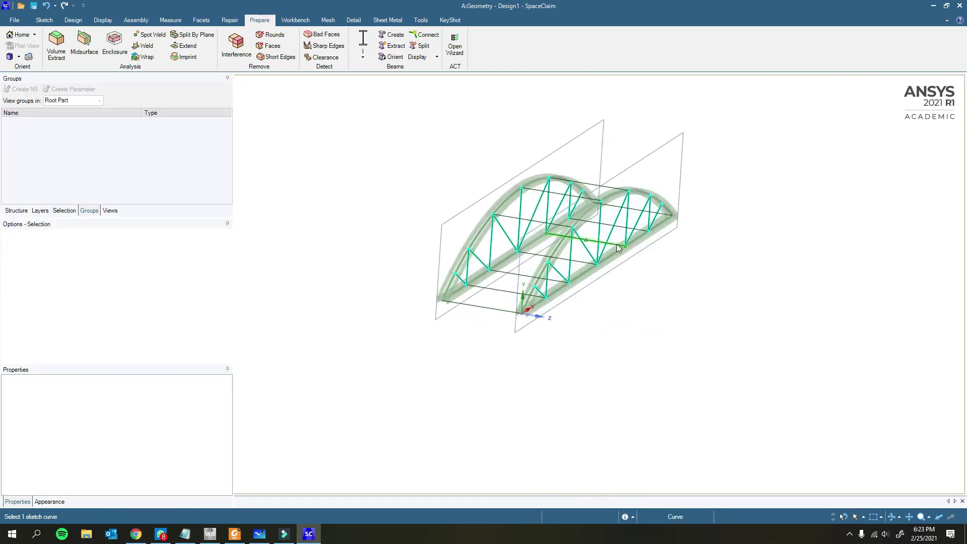
# Hide the whole Beams group of the bridge design in the structure tree.
pyautogui.click(16, 211)
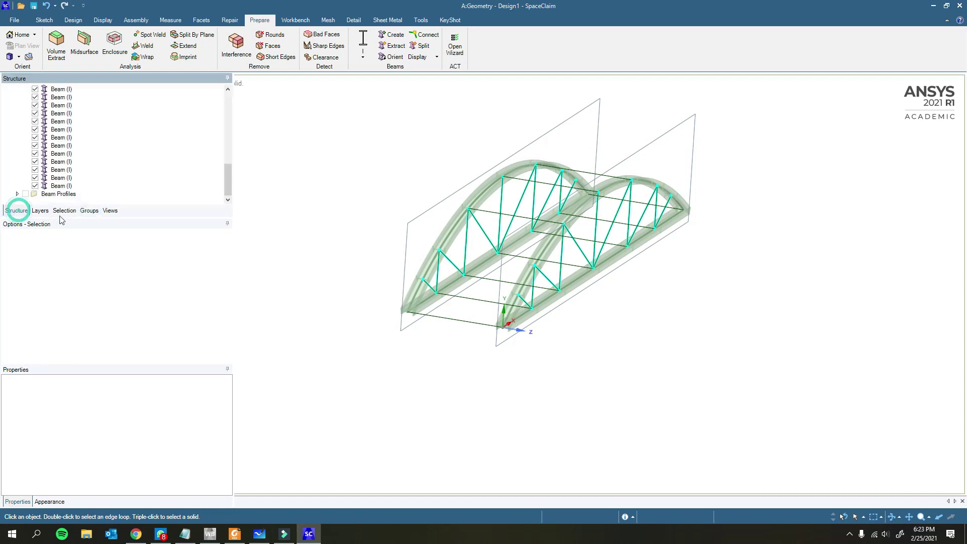
pyautogui.scroll(5, 476, 300)
pyautogui.scroll(-5, 437, 389)
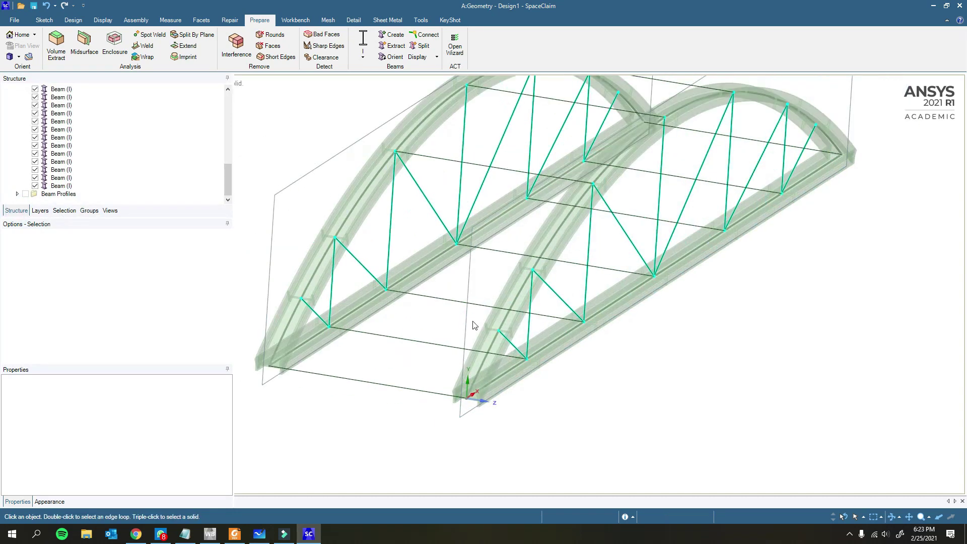
pyautogui.moveTo(545, 355)
pyautogui.mouseDown(button='middle')
pyautogui.moveTo(623, 386)
pyautogui.moveTo(599, 383)
pyautogui.mouseUp(button='middle')
pyautogui.scroll(10, 134, 158)
pyautogui.scroll(-2, 147, 169)
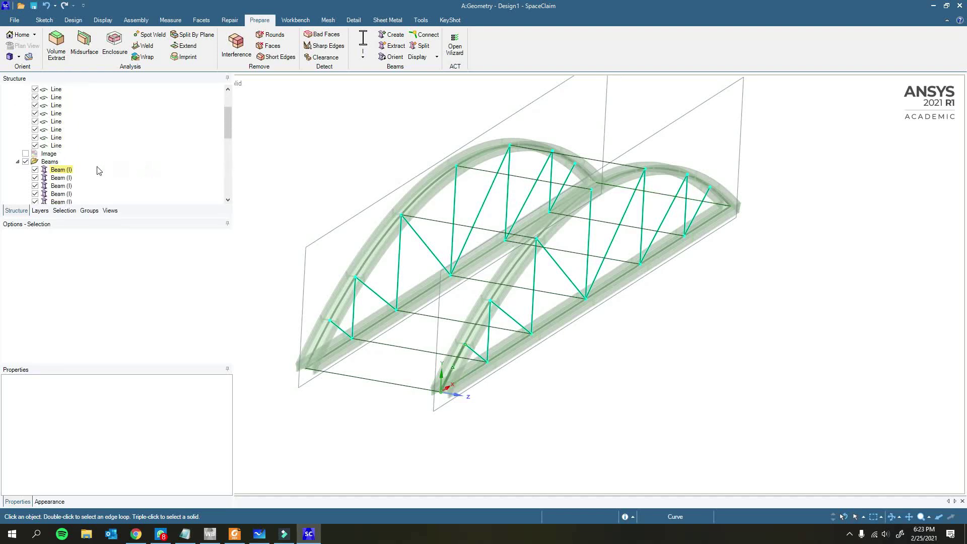
pyautogui.click(25, 168)
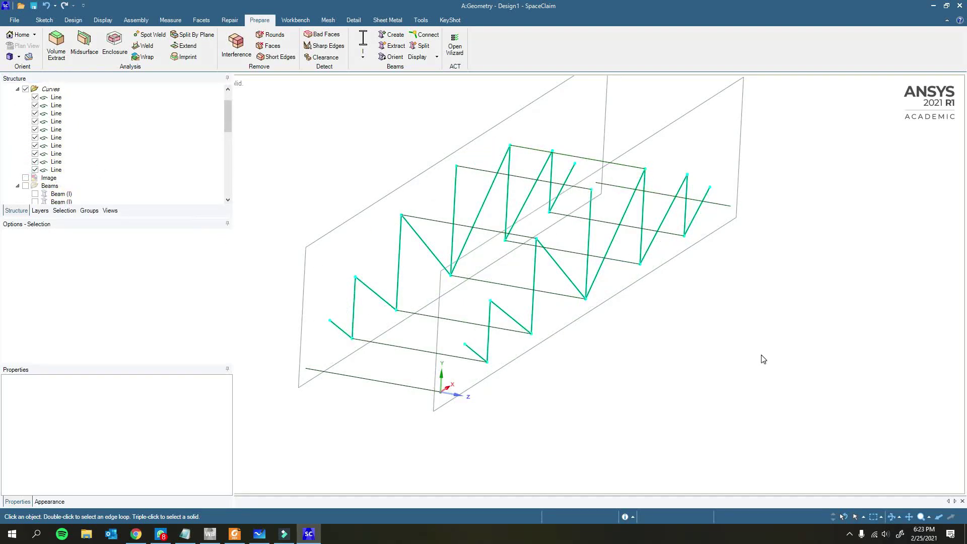
pyautogui.moveTo(748, 354)
pyautogui.mouseDown(button='middle')
pyautogui.moveTo(723, 330)
pyautogui.moveTo(680, 334)
pyautogui.moveTo(734, 339)
pyautogui.moveTo(715, 342)
pyautogui.moveTo(735, 349)
pyautogui.mouseUp(button='middle')
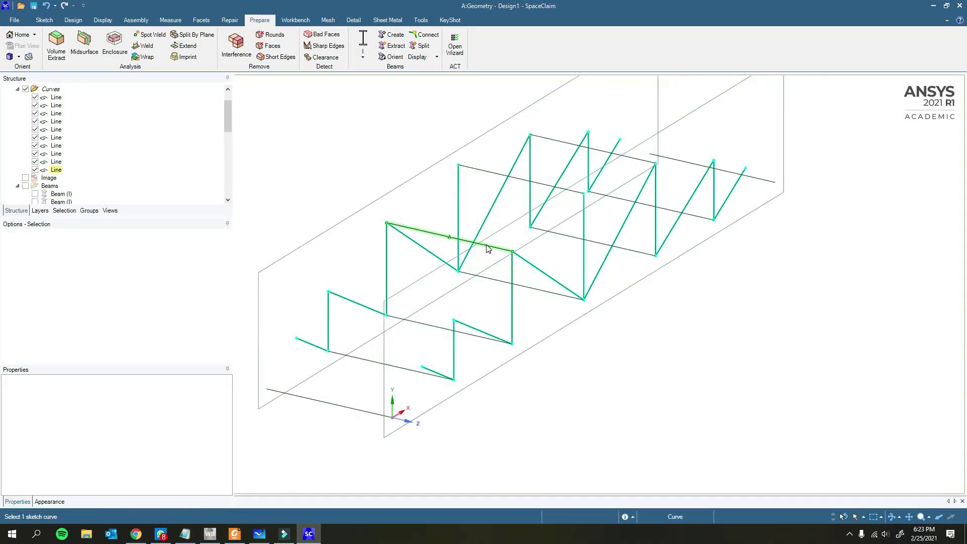
# Create Circular Tube beams on nine transverse lines between the trusses, three upper and six lower, leaving out the line at the origin end.
pyautogui.click(487, 248)
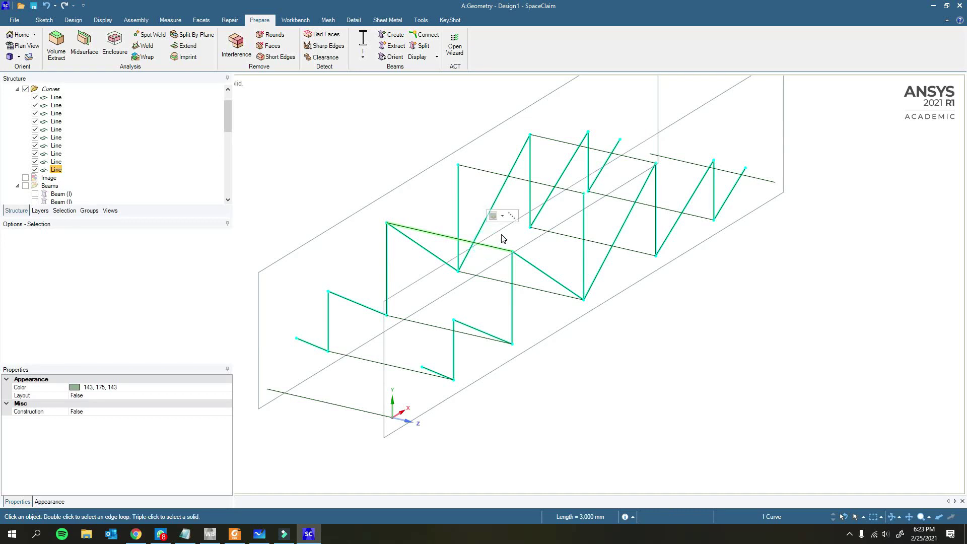
pyautogui.keyDown('ctrl'); pyautogui.click(543, 184); pyautogui.keyUp('ctrl')
pyautogui.keyDown('ctrl'); pyautogui.click(632, 158); pyautogui.keyUp('ctrl')
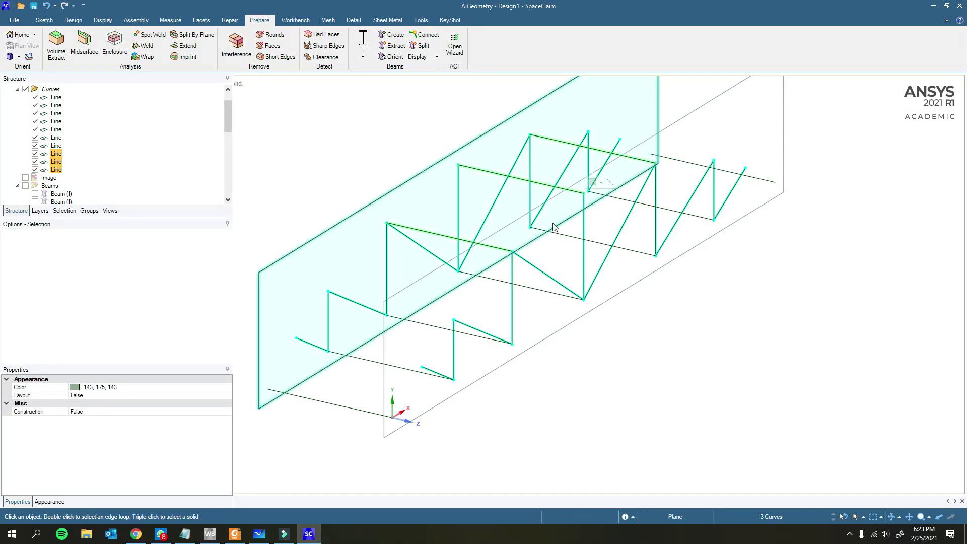
pyautogui.keyDown('ctrl'); pyautogui.click(372, 361); pyautogui.keyUp('ctrl')
pyautogui.keyDown('ctrl'); pyautogui.click(432, 328); pyautogui.keyUp('ctrl')
pyautogui.keyDown('ctrl'); pyautogui.click(495, 280); pyautogui.keyUp('ctrl')
pyautogui.keyDown('ctrl'); pyautogui.click(599, 245); pyautogui.keyUp('ctrl')
pyautogui.keyDown('ctrl'); pyautogui.click(665, 209); pyautogui.keyUp('ctrl')
pyautogui.keyDown('ctrl'); pyautogui.click(695, 165); pyautogui.keyUp('ctrl')
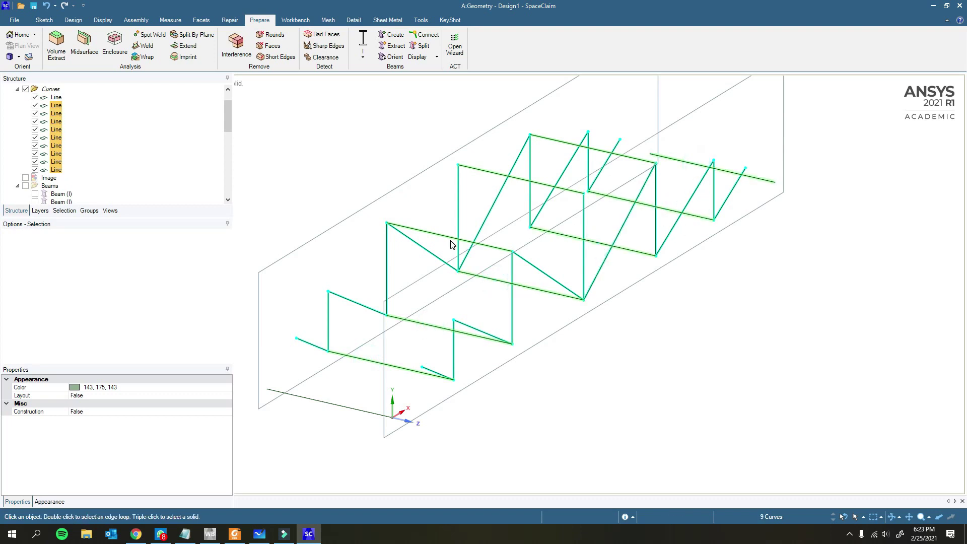
pyautogui.moveTo(587, 183)
pyautogui.mouseDown(button='middle')
pyautogui.moveTo(675, 293)
pyautogui.moveTo(604, 287)
pyautogui.moveTo(700, 280)
pyautogui.moveTo(690, 300)
pyautogui.moveTo(687, 287)
pyautogui.moveTo(698, 291)
pyautogui.mouseUp(button='middle')
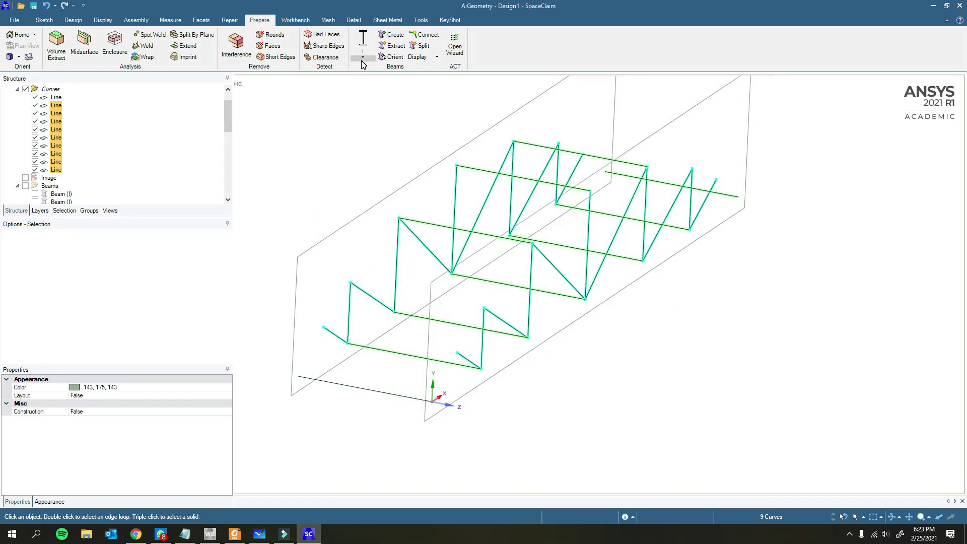
pyautogui.click(362, 58)
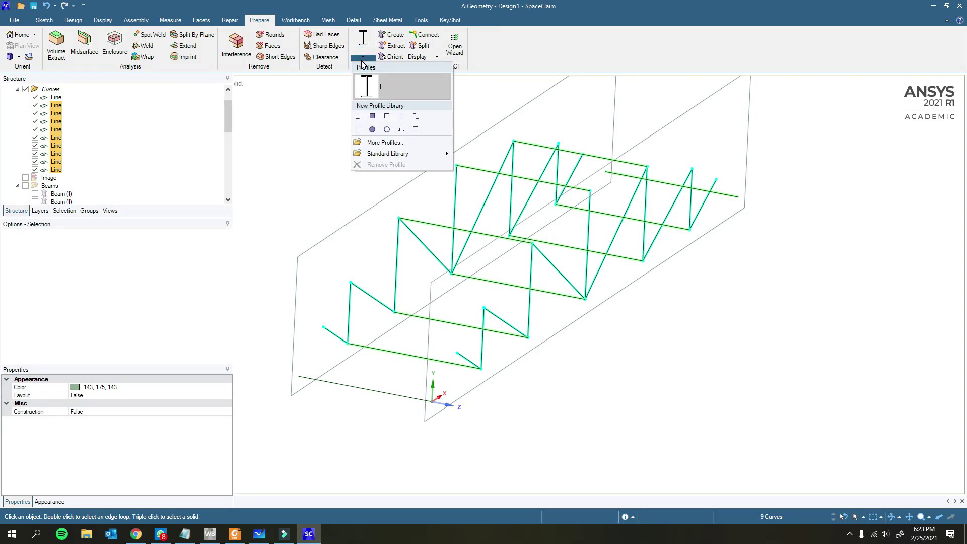
pyautogui.click(388, 131)
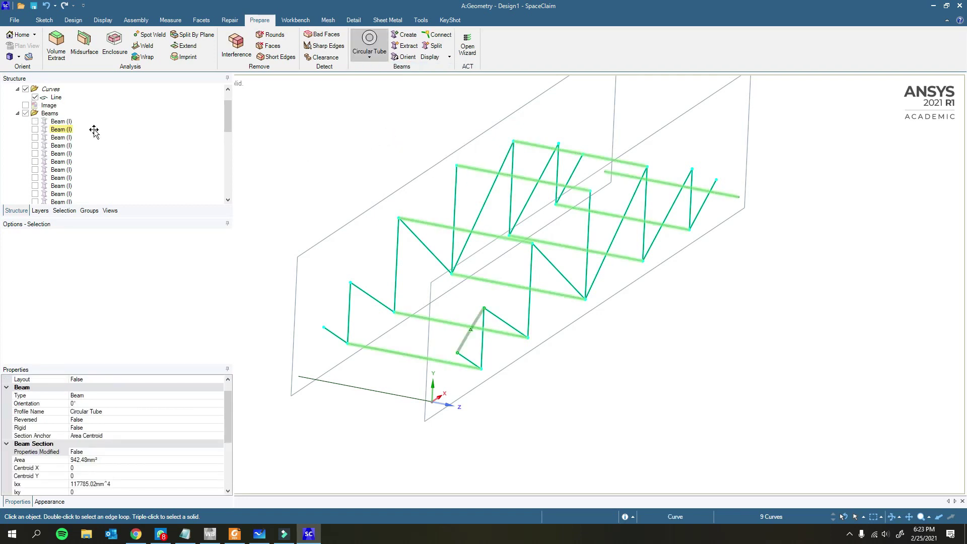
pyautogui.scroll(-2, 542, 363)
pyautogui.click(557, 374)
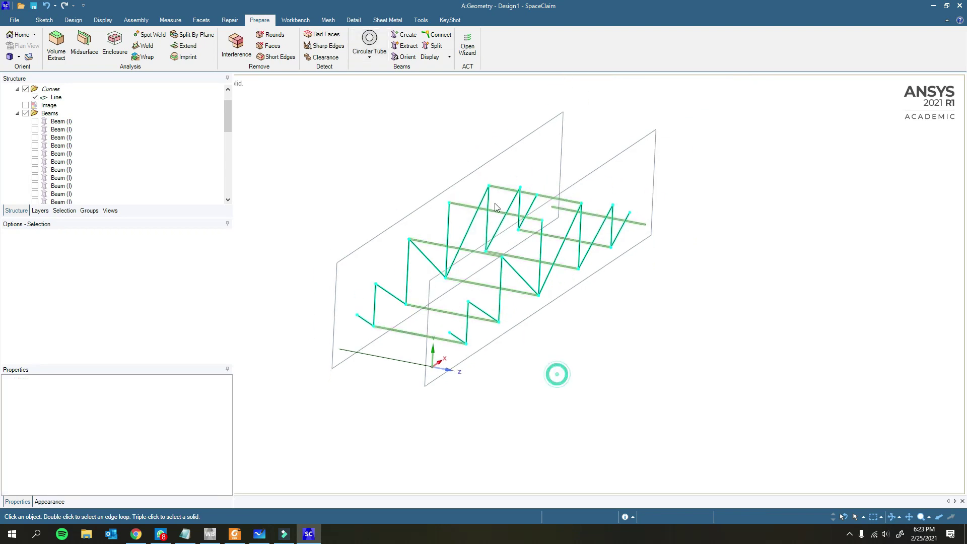
# Examine the new transverse tube beams up close and check the beam display mode options.
pyautogui.click(448, 56)
pyautogui.scroll(5, 439, 240)
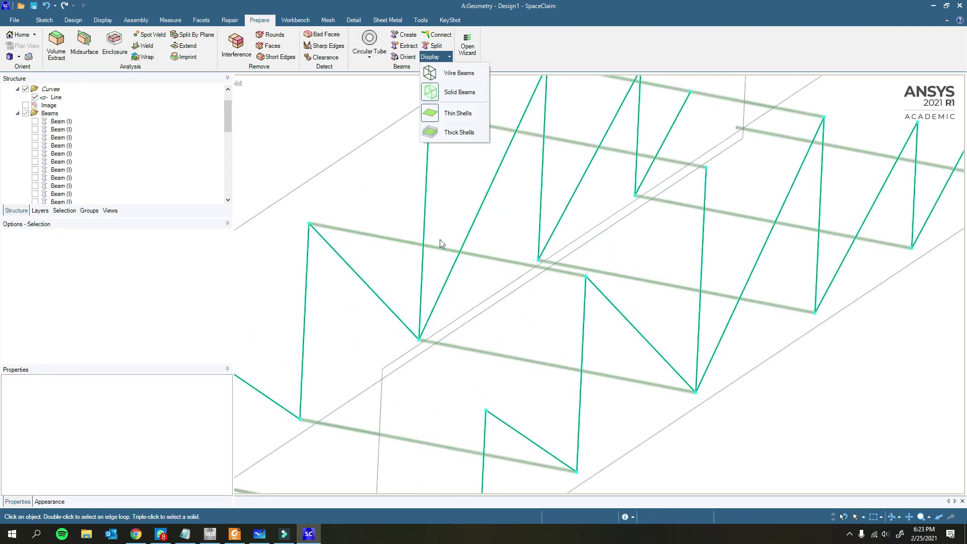
pyautogui.scroll(-3, 338, 252)
pyautogui.scroll(3, 342, 216)
pyautogui.scroll(2, 380, 225)
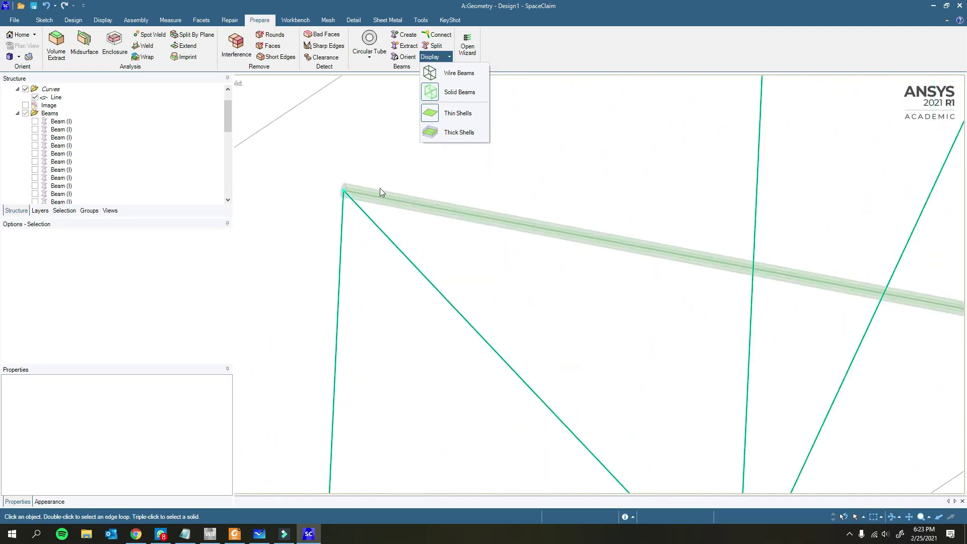
pyautogui.scroll(-5, 347, 196)
pyautogui.click(541, 306)
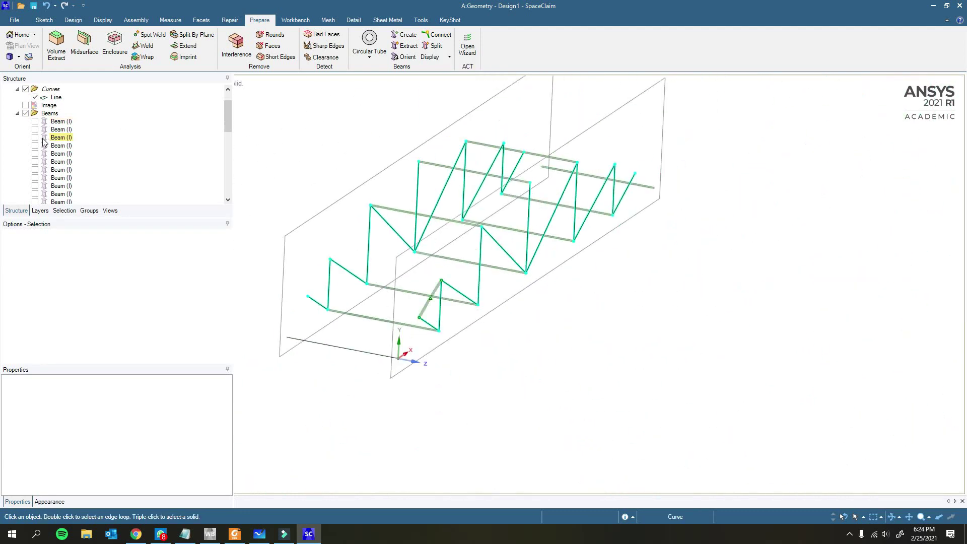
# Hide the Beams group again, including the new tubes, and inspect the remaining vertical and diagonal web lines of both trusses.
pyautogui.click(25, 113)
pyautogui.scroll(1, 26, 116)
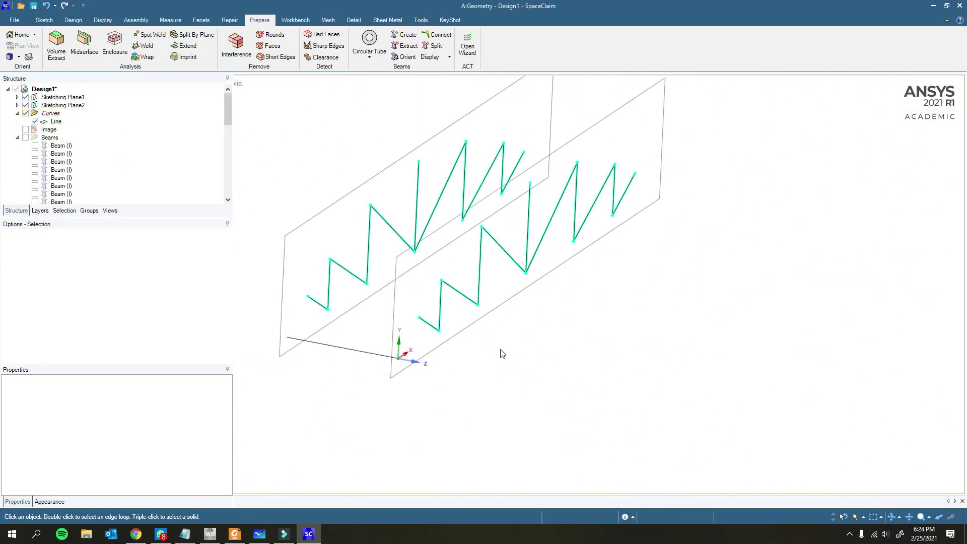
pyautogui.scroll(-2, 503, 352)
pyautogui.scroll(2, 452, 333)
pyautogui.scroll(2, 454, 333)
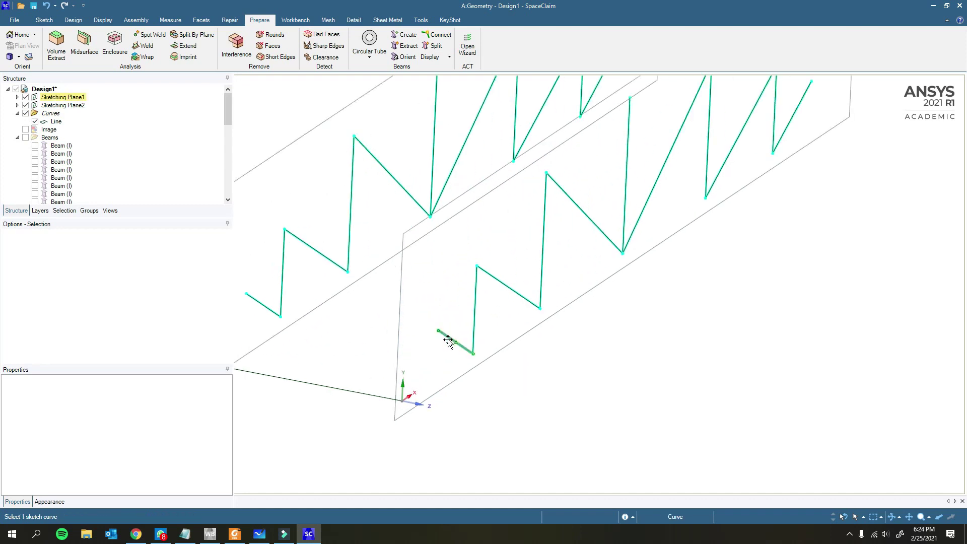
pyautogui.click(448, 336)
pyautogui.click(523, 349)
pyautogui.scroll(-3, 523, 349)
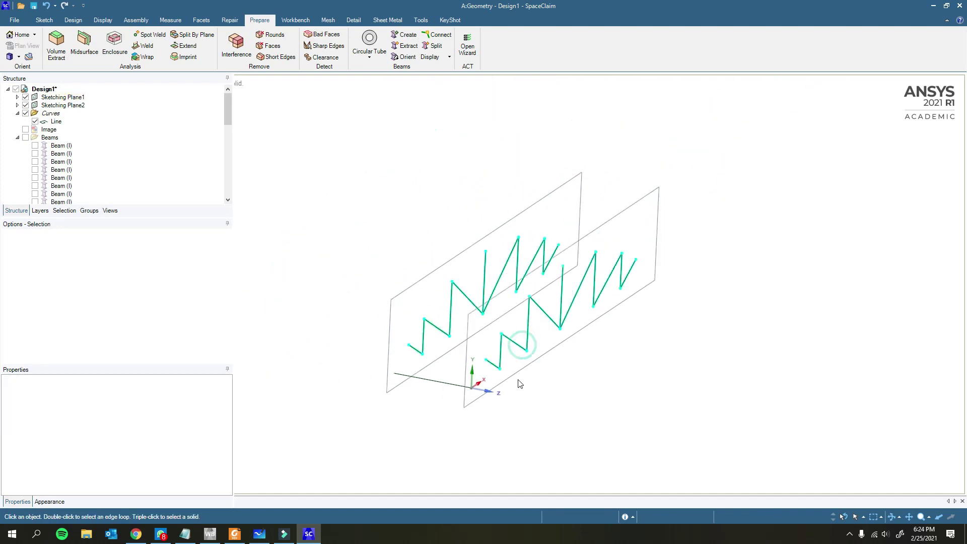
# Create a Circular Tube beam on the remaining transverse line between the two trusses at the origin end.
pyautogui.moveTo(380, 252); pyautogui.dragTo(627, 403)
pyautogui.click(589, 415)
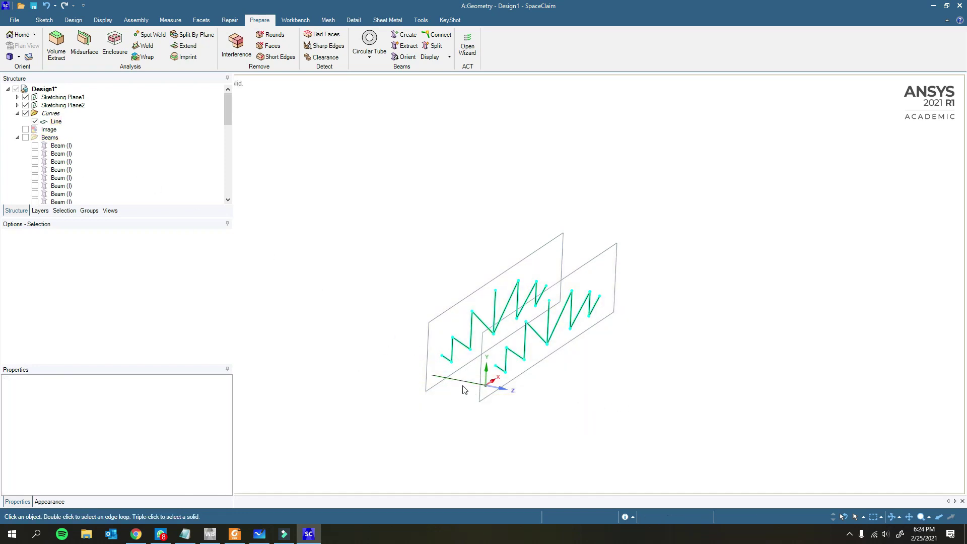
pyautogui.scroll(3, 464, 390)
pyautogui.scroll(-6, 126, 171)
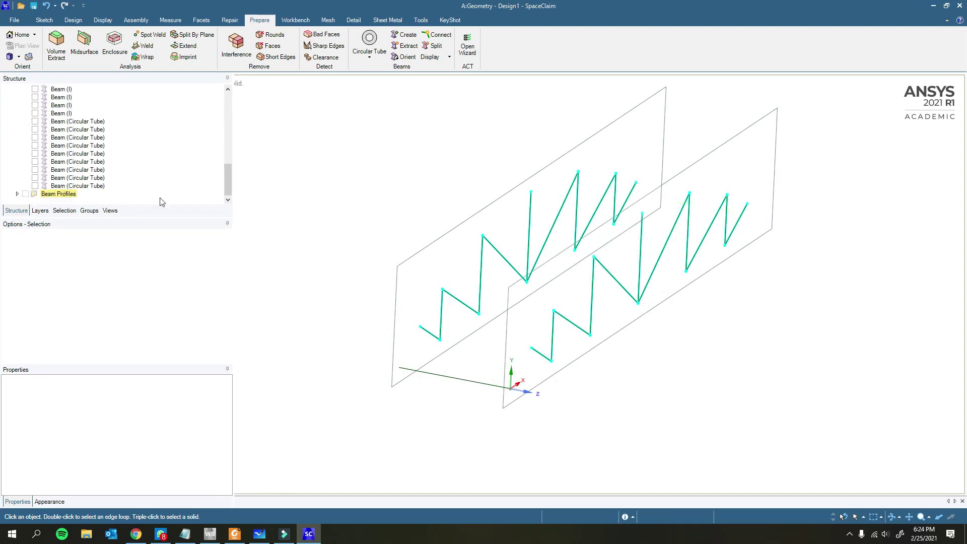
pyautogui.click(464, 379)
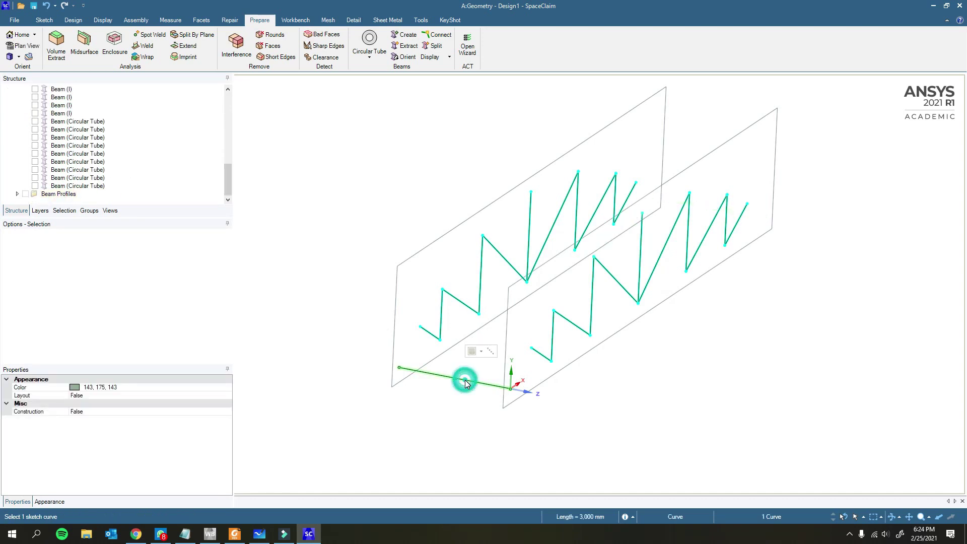
pyautogui.click(16, 194)
pyautogui.click(403, 300)
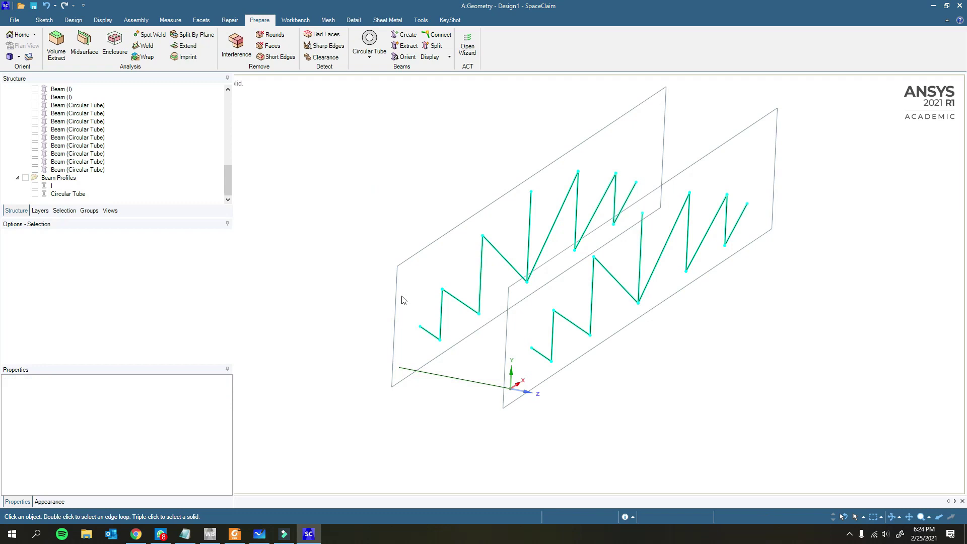
pyautogui.click(451, 381)
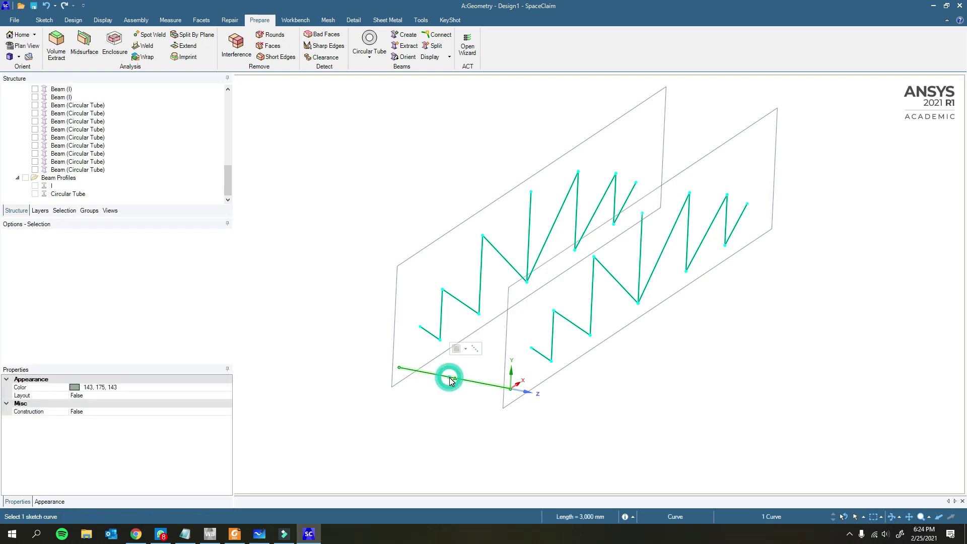
pyautogui.click(369, 58)
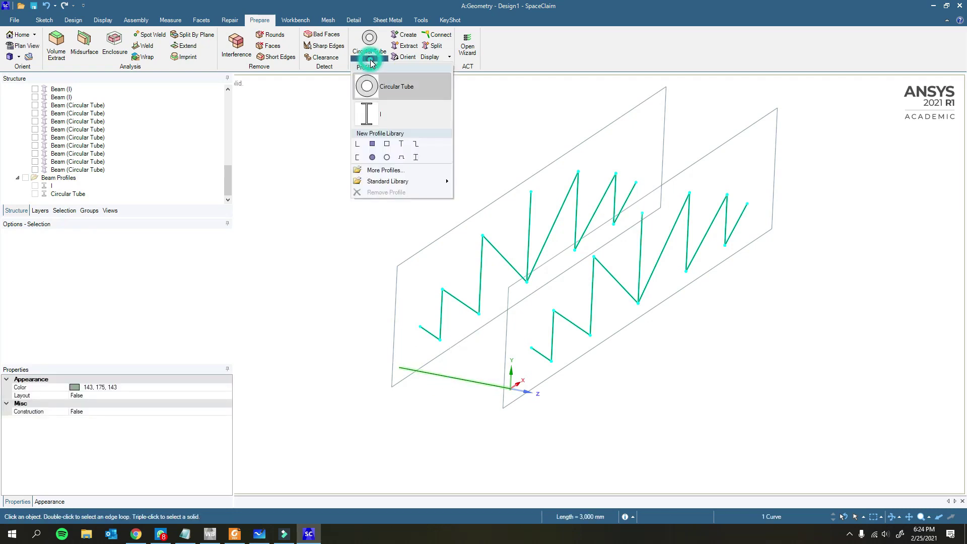
pyautogui.click(390, 89)
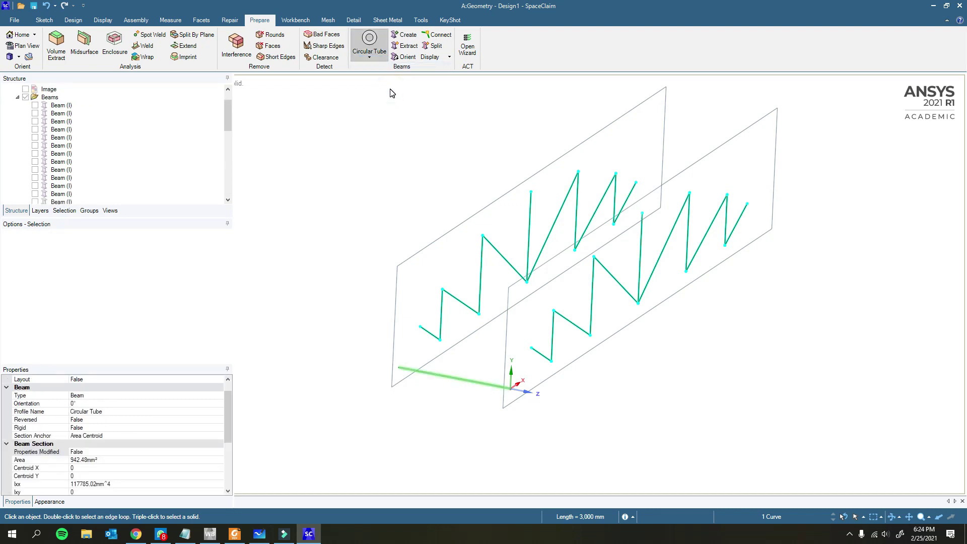
# Check the profile name options of the new origin-end tube beam and hide that beam in the structure tree.
pyautogui.click(279, 172)
pyautogui.scroll(-7, 35, 171)
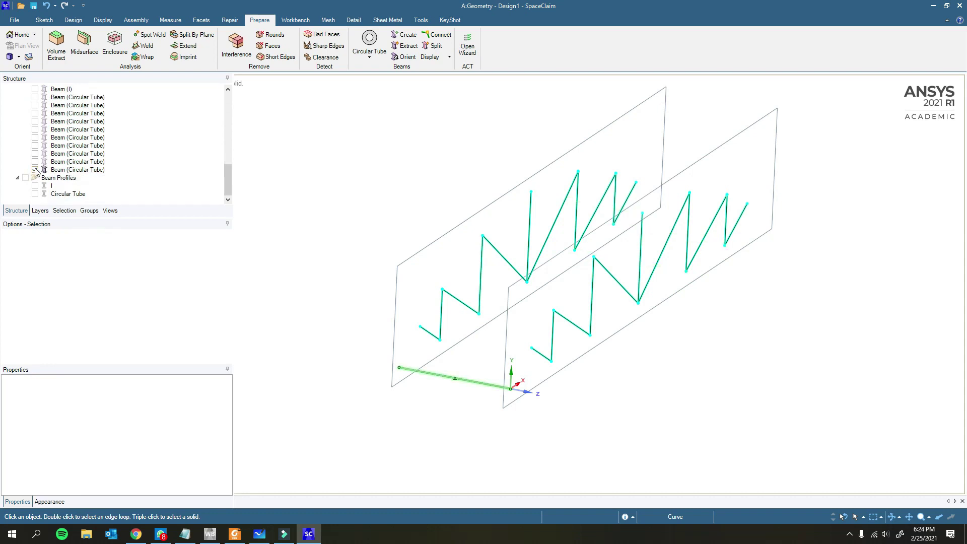
pyautogui.click(73, 170)
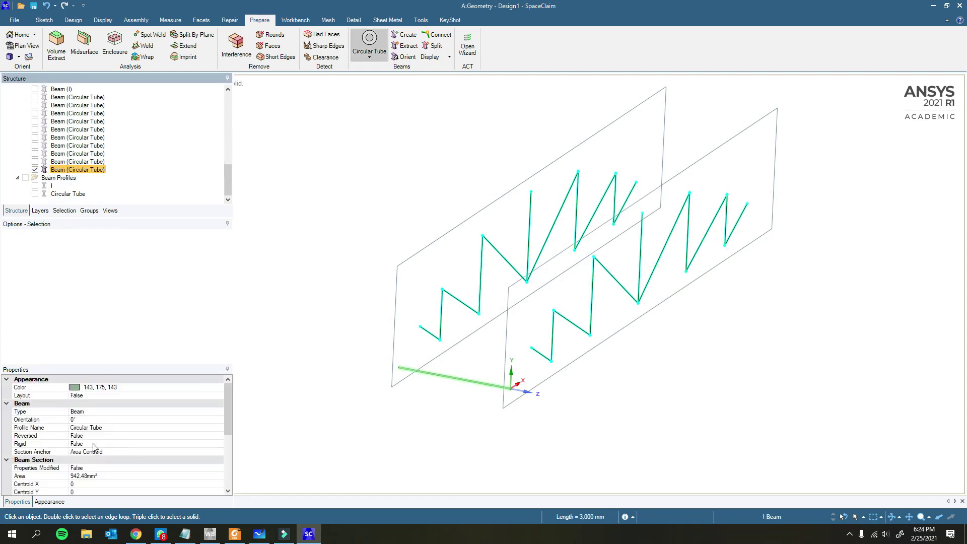
pyautogui.click(97, 429)
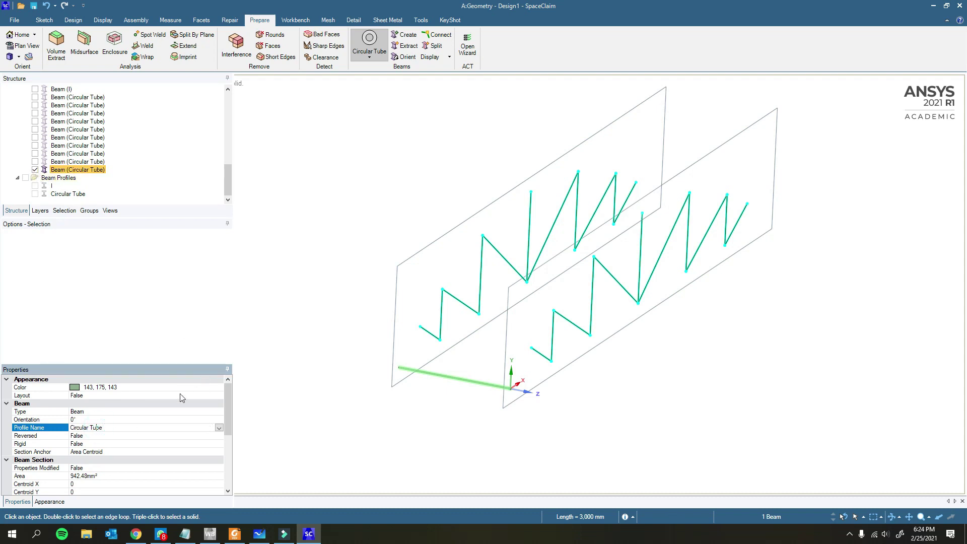
pyautogui.click(219, 428)
pyautogui.click(220, 428)
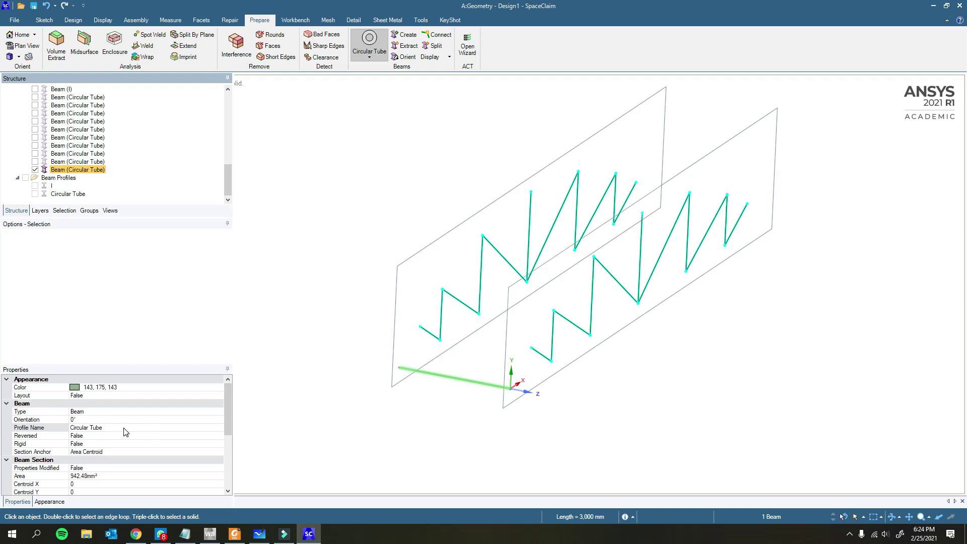
pyautogui.click(166, 428)
pyautogui.click(219, 427)
pyautogui.click(219, 427)
pyautogui.click(35, 170)
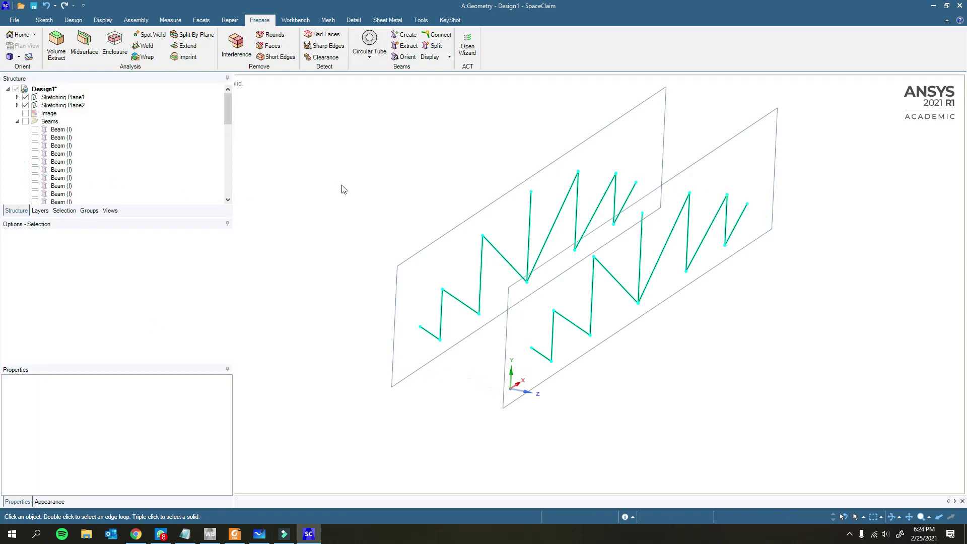
# Create Rectangular Tube beams on all remaining vertical and diagonal web lines of both trusses.
pyautogui.scroll(-3, 337, 386)
pyautogui.scroll(-1, 337, 386)
pyautogui.moveTo(314, 249); pyautogui.dragTo(575, 422)
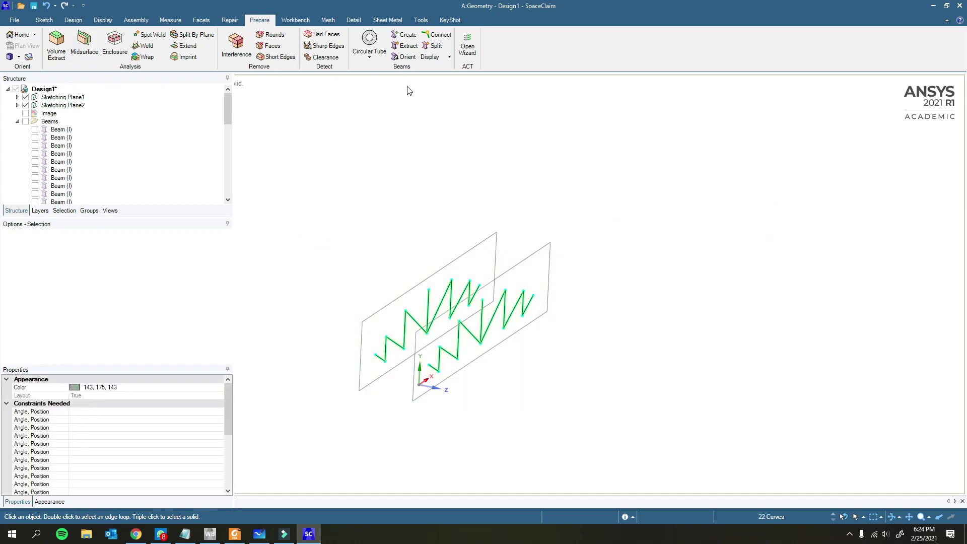
pyautogui.click(370, 59)
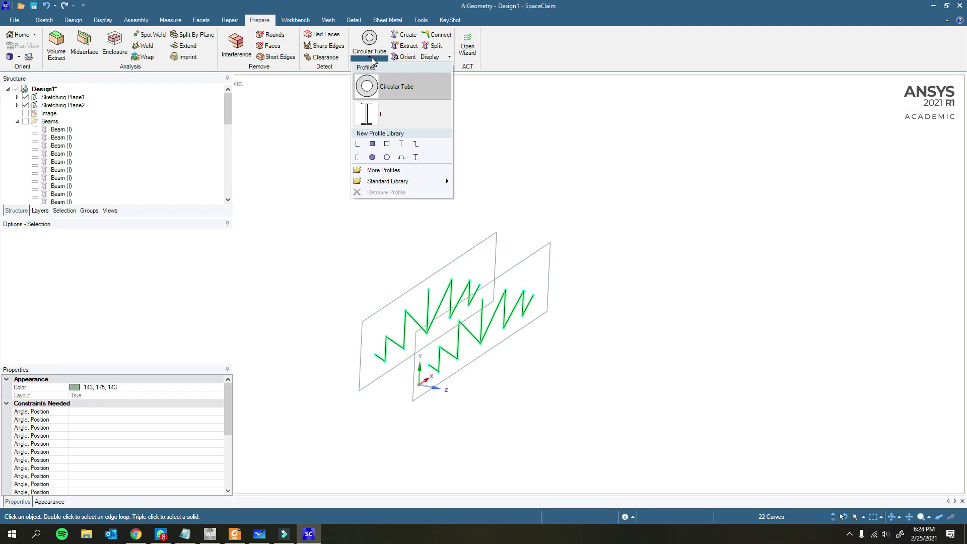
pyautogui.click(387, 145)
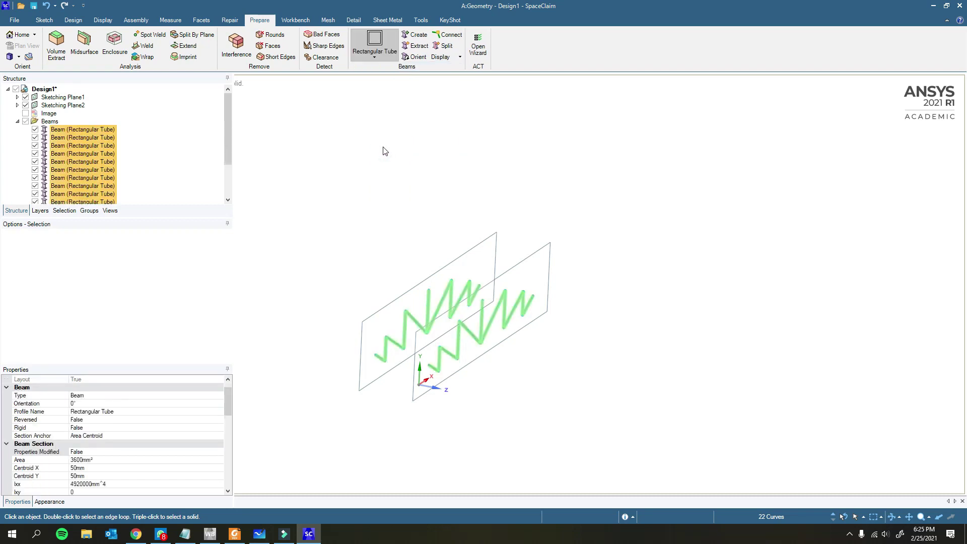
pyautogui.click(297, 150)
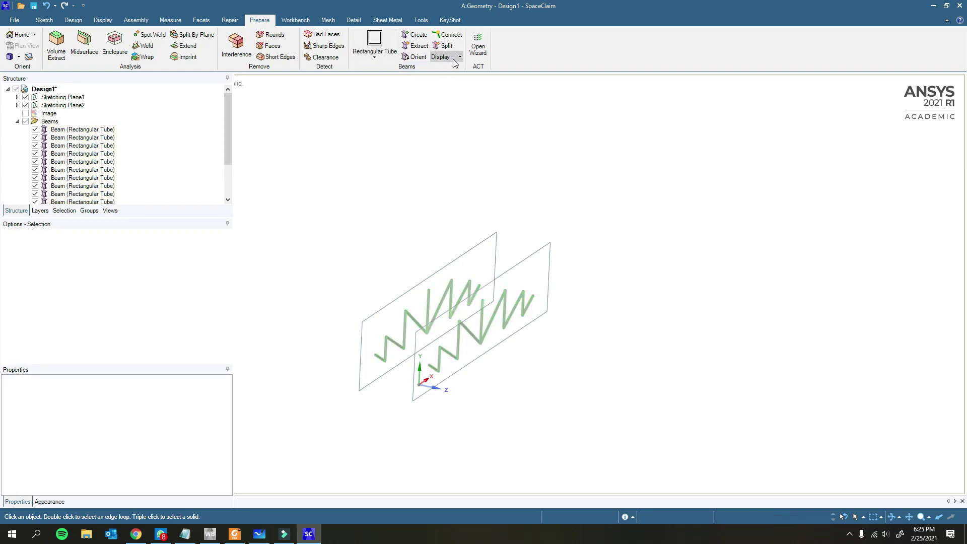
# Show the whole Beams group again and display the bridge members as solid beams.
pyautogui.click(26, 122)
pyautogui.click(25, 121)
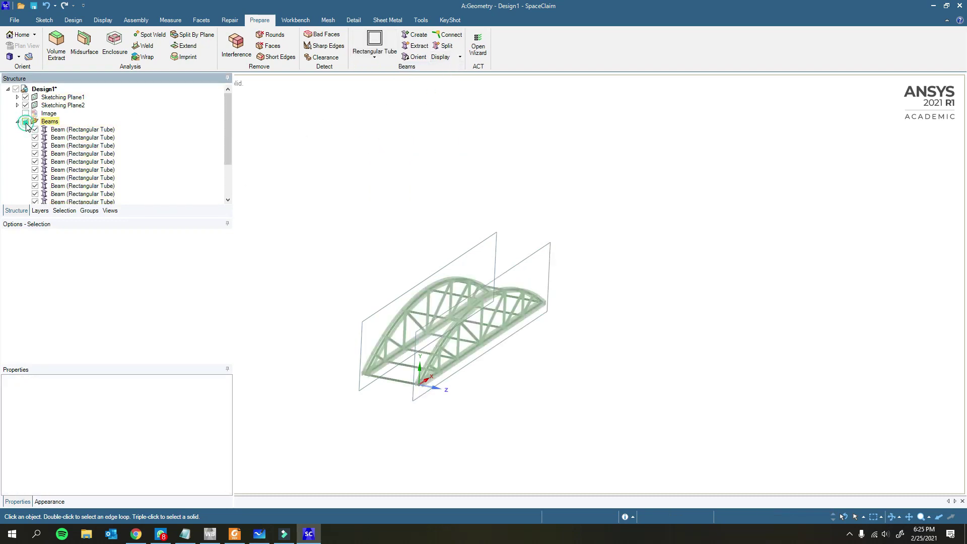
pyautogui.click(460, 56)
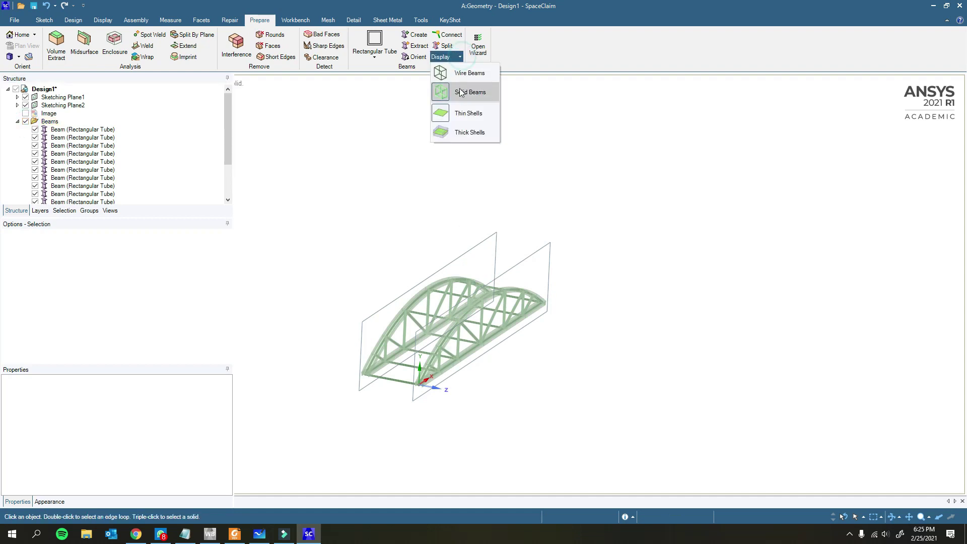
pyautogui.click(456, 93)
pyautogui.click(349, 252)
# Examine the solid bridge model from several angles, focusing on the rectangular web tubes, chord joints and transverse tubes.
pyautogui.scroll(5, 408, 362)
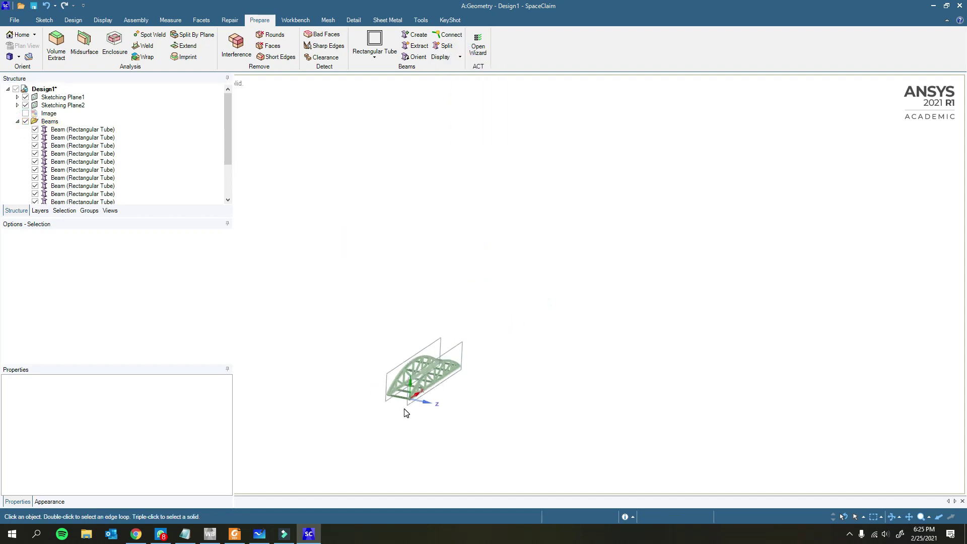
pyautogui.scroll(-5, 407, 361)
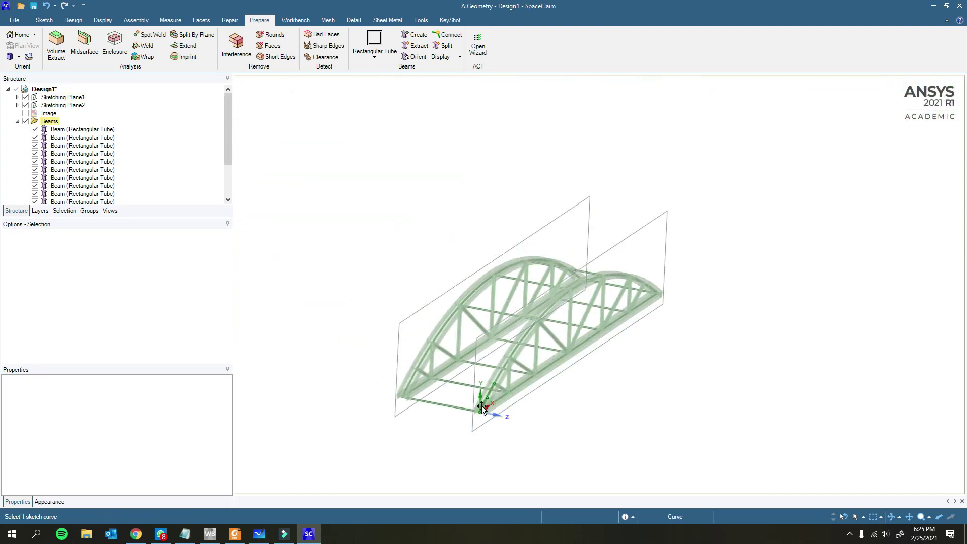
pyautogui.scroll(3, 615, 310)
pyautogui.moveTo(642, 242); pyautogui.dragTo(774, 338, button='middle')
pyautogui.scroll(-4, 748, 322)
pyautogui.scroll(8, 620, 284)
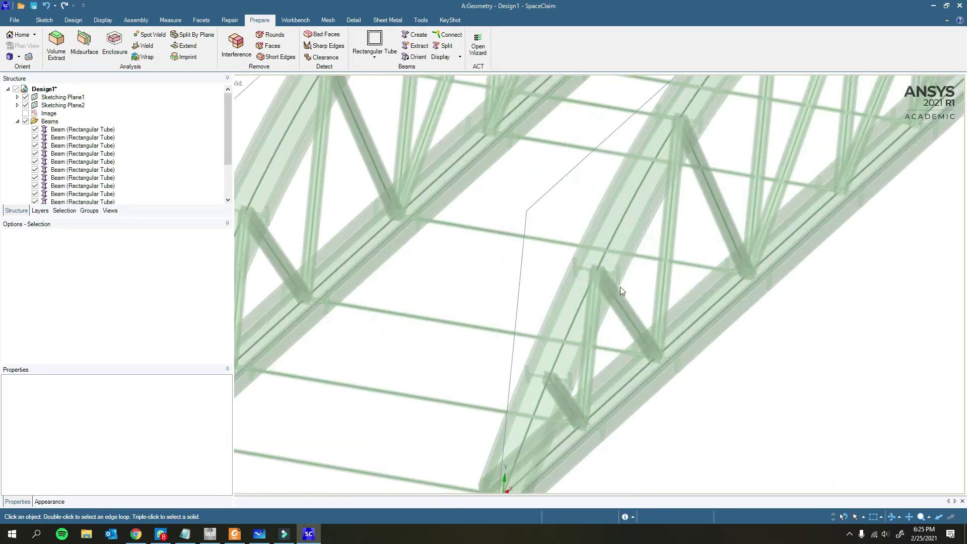
pyautogui.moveTo(623, 282); pyautogui.dragTo(558, 272, button='middle')
pyautogui.scroll(-5, 558, 272)
pyautogui.scroll(6, 564, 268)
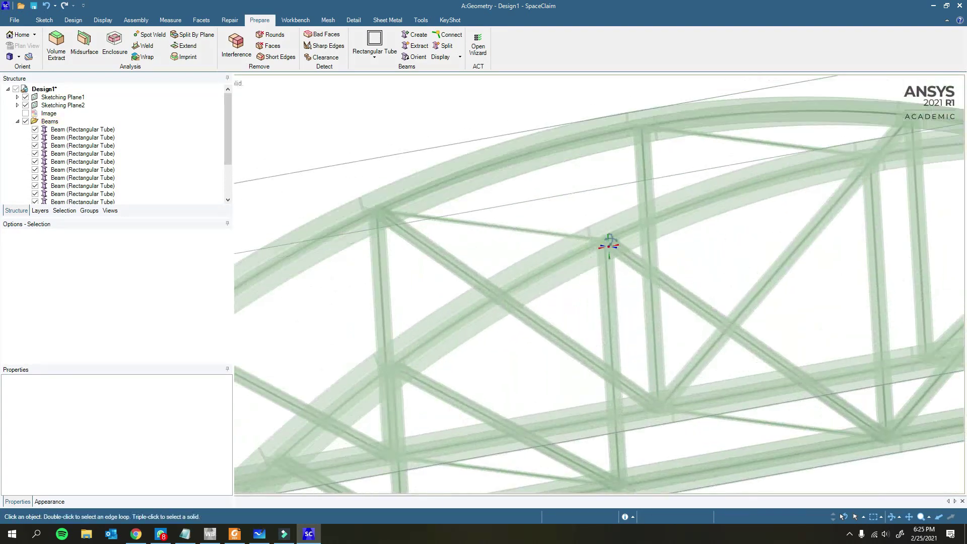
pyautogui.moveTo(601, 207); pyautogui.dragTo(693, 300, button='middle')
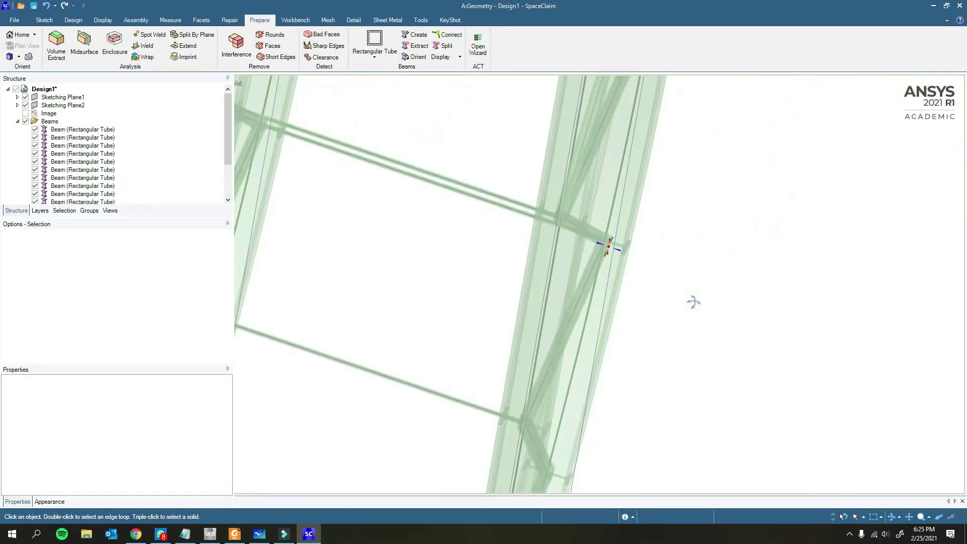
pyautogui.scroll(-5, 604, 194)
pyautogui.scroll(-2, 604, 194)
pyautogui.scroll(8, 576, 215)
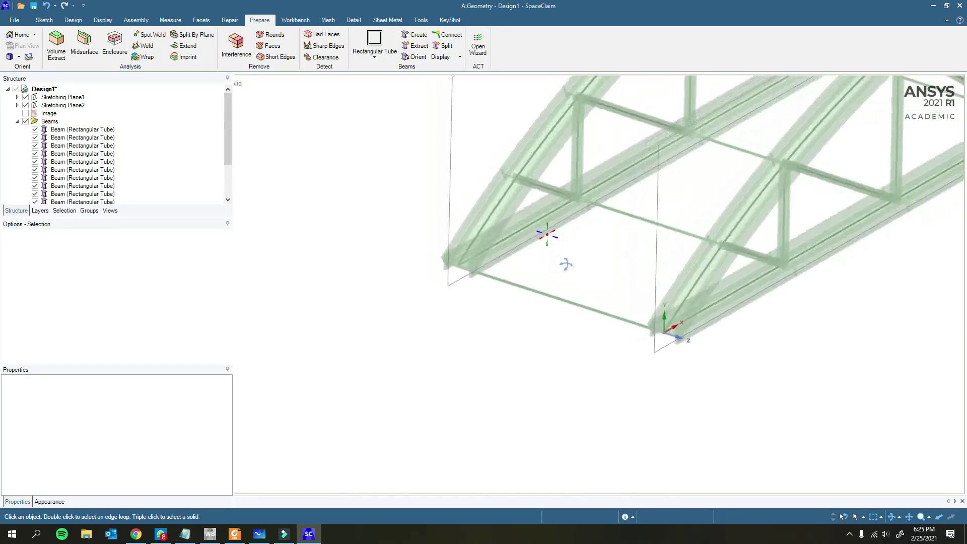
pyautogui.click(543, 291)
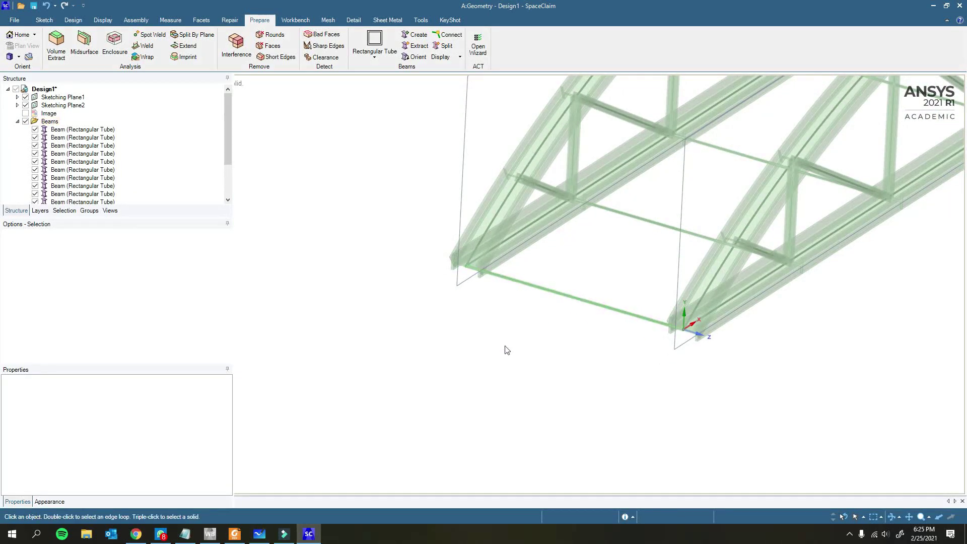
pyautogui.scroll(-4, 505, 348)
pyautogui.scroll(5, 513, 294)
# Open the Circular Tube beam profile of the bridge for editing in its own window.
pyautogui.scroll(-5, 109, 171)
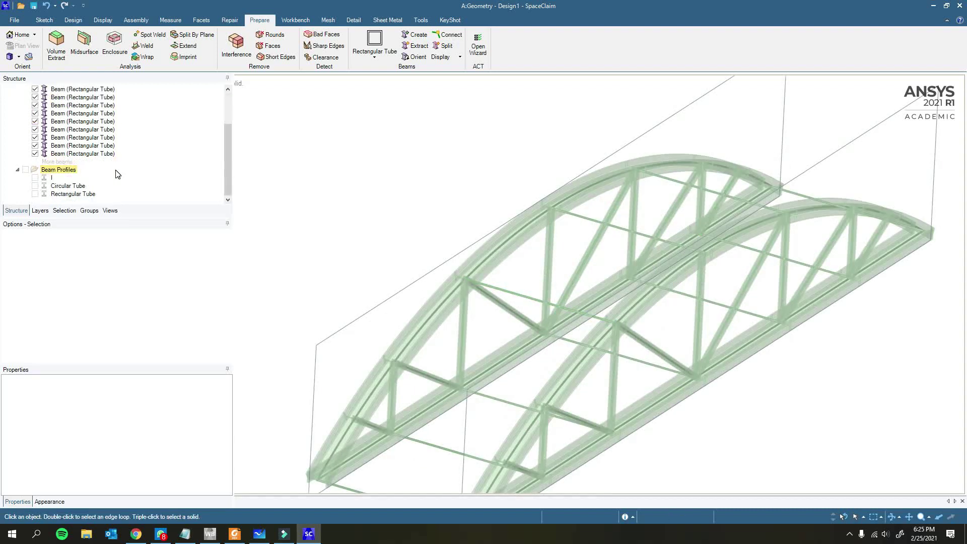
pyautogui.rightClick(99, 185)
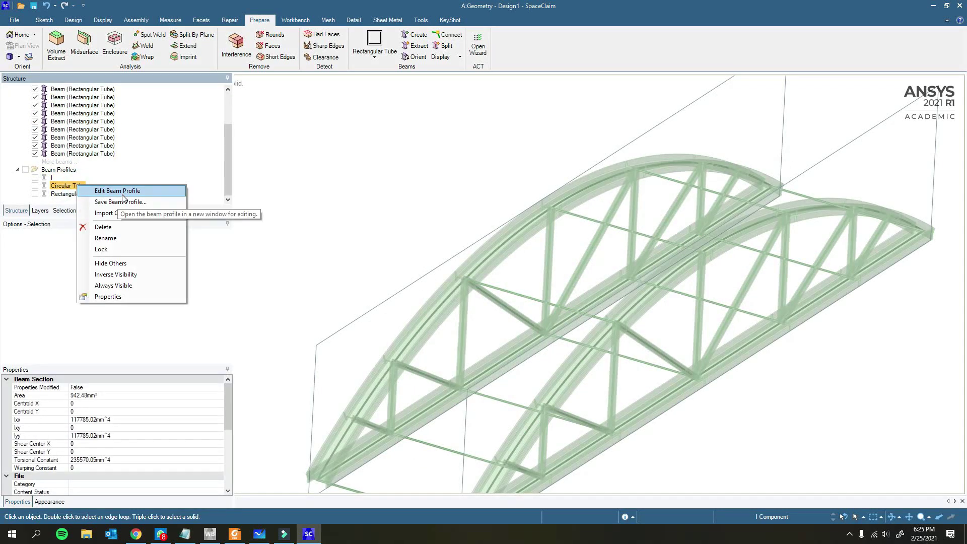
pyautogui.click(127, 196)
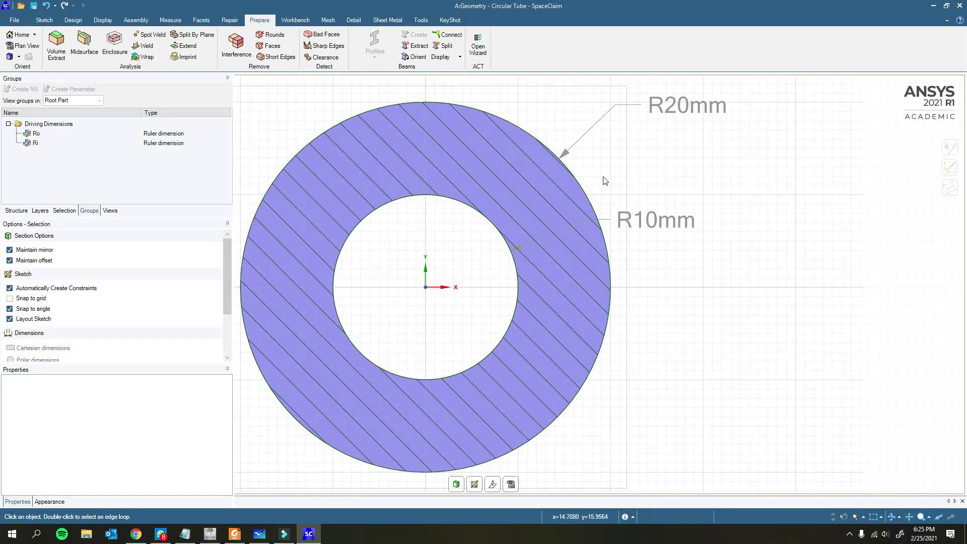
pyautogui.scroll(-3, 602, 188)
pyautogui.scroll(3, 585, 199)
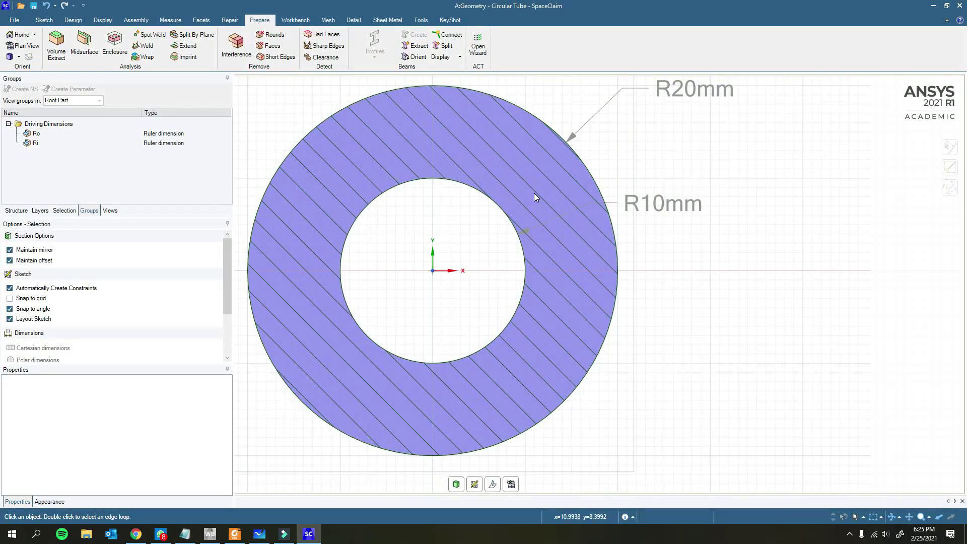
pyautogui.scroll(-3, 510, 334)
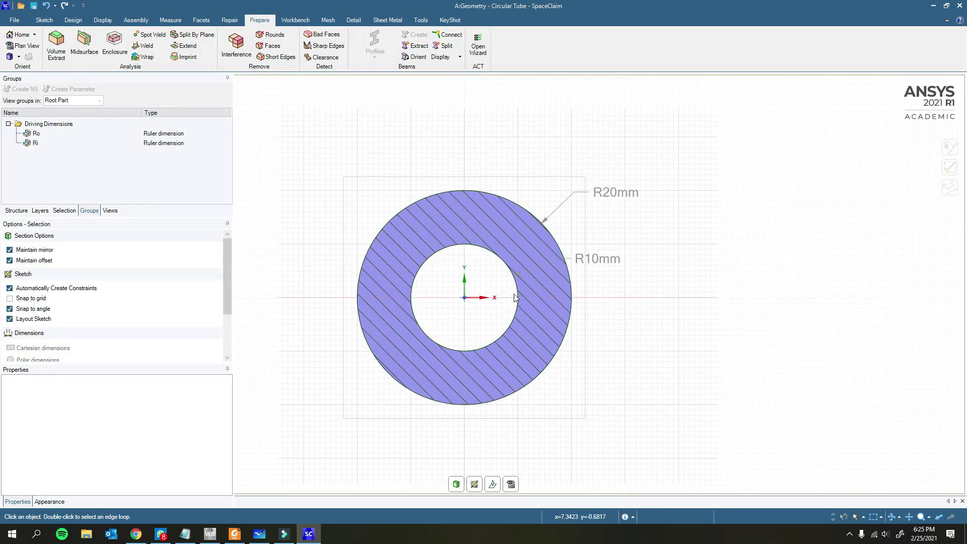
# Set the circular tube profile's outer radius Ro to 60 mm and its inner radius Ri to 40 mm.
pyautogui.click(35, 133)
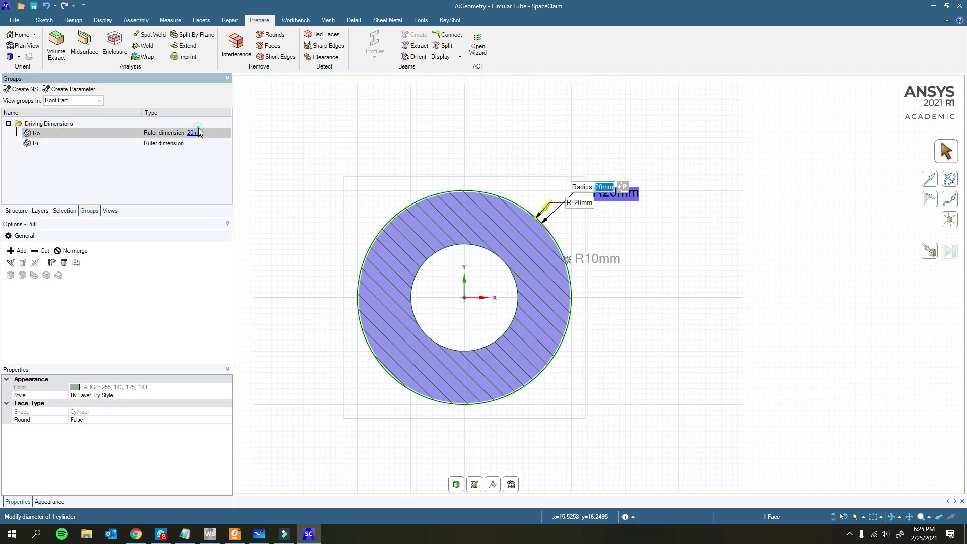
pyautogui.click(188, 143)
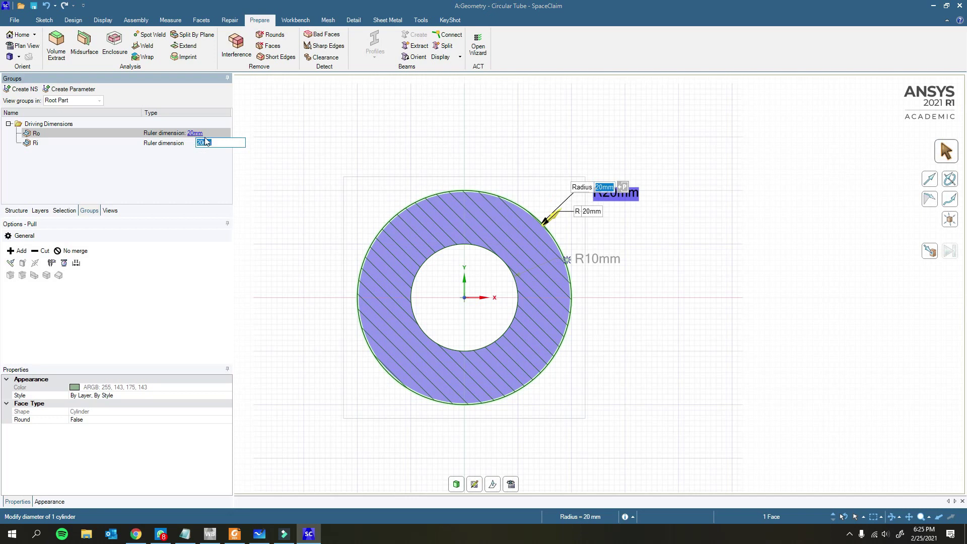
pyautogui.write('60')
pyautogui.press('Return')
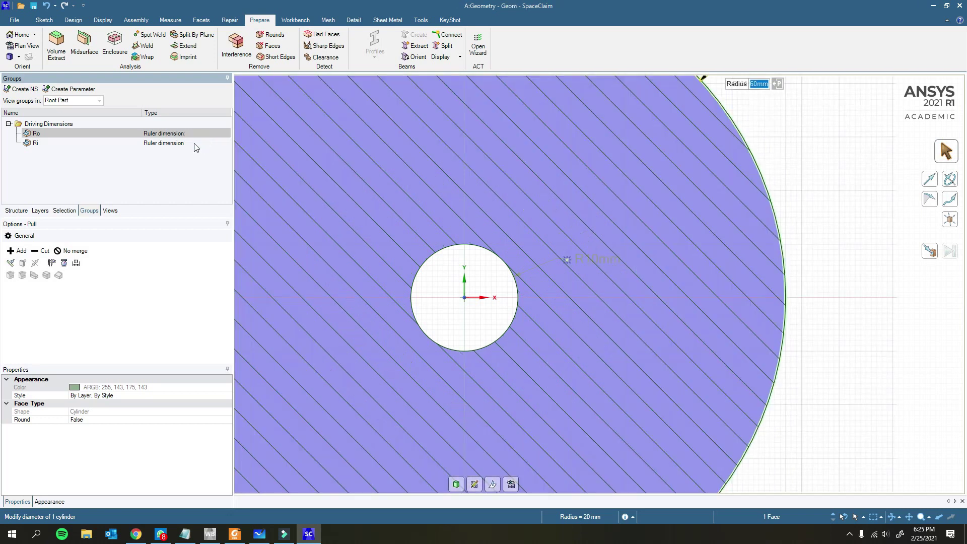
pyautogui.click(193, 143)
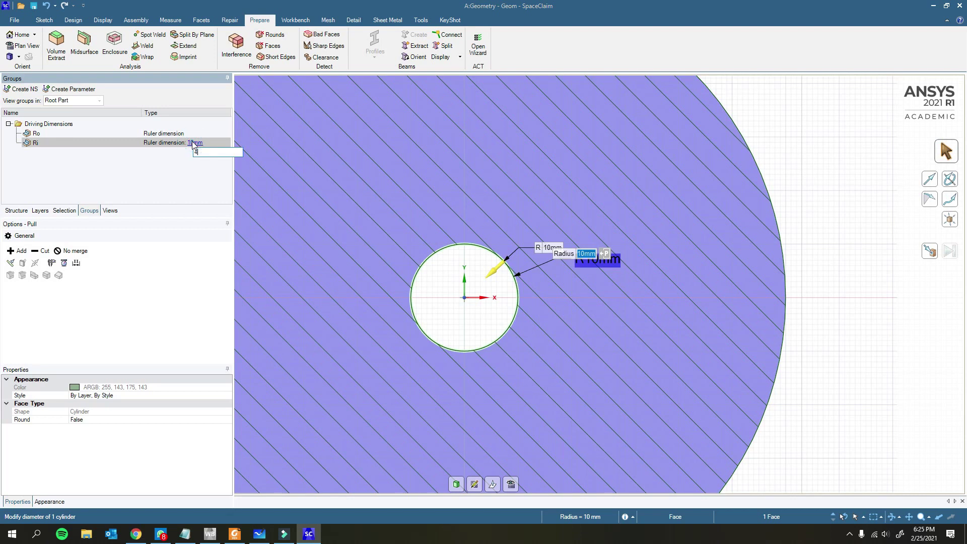
pyautogui.press('Return')
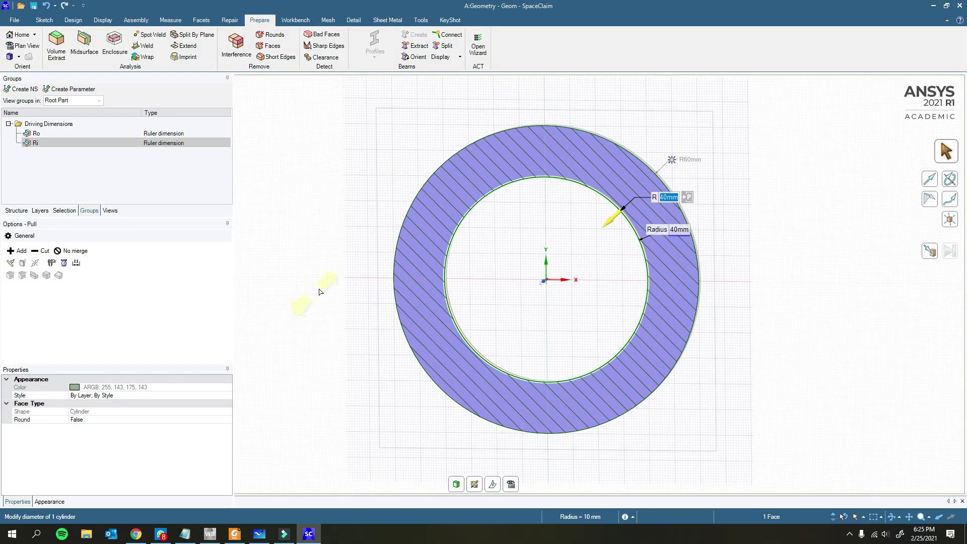
# Leave the circular tube profile and return to the Design1 bridge model.
pyautogui.moveTo(234, 341); pyautogui.dragTo(92, 340)
pyautogui.press('Escape')
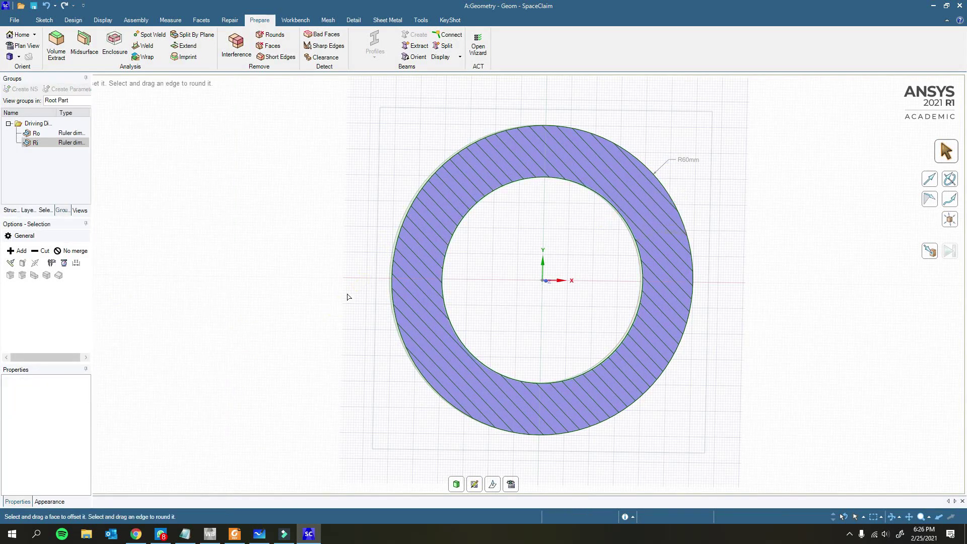
pyautogui.moveTo(92, 303); pyautogui.dragTo(28, 302)
pyautogui.click(77, 501)
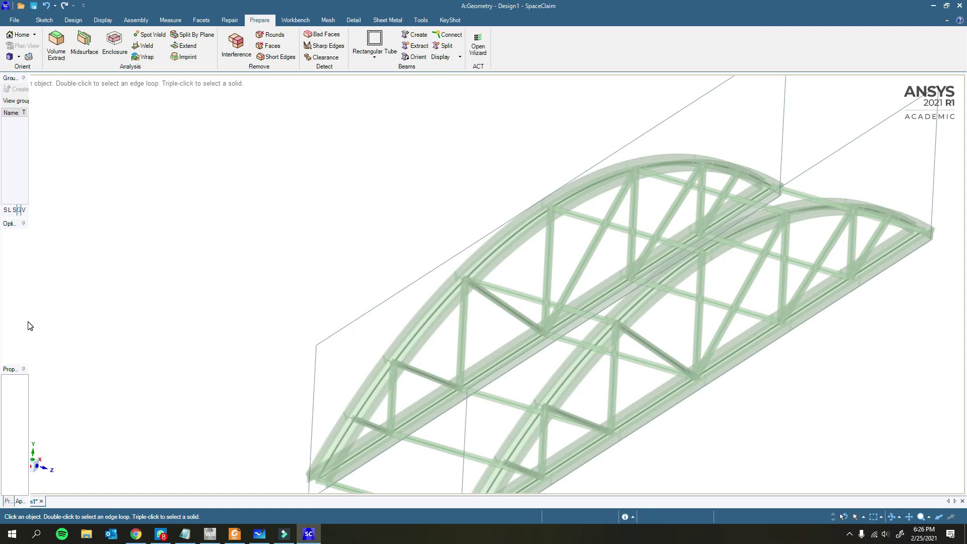
pyautogui.moveTo(30, 321); pyautogui.dragTo(199, 313)
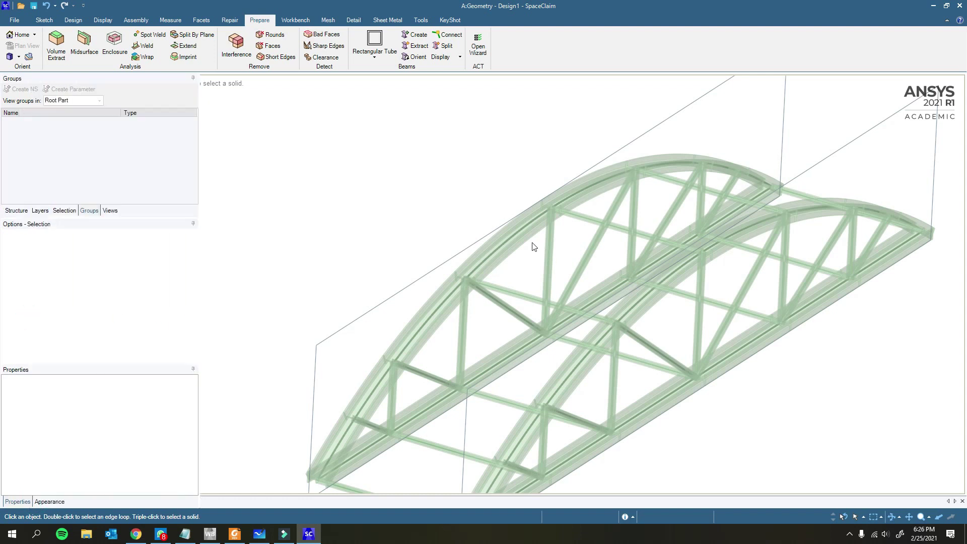
# Display the model's structure tree with the Beams group collapsed and bring the whole bridge into the home view.
pyautogui.scroll(-5, 400, 324)
pyautogui.scroll(8, 481, 344)
pyautogui.scroll(-2, 509, 401)
pyautogui.moveTo(507, 401); pyautogui.dragTo(676, 293, button='middle')
pyautogui.scroll(6, 519, 343)
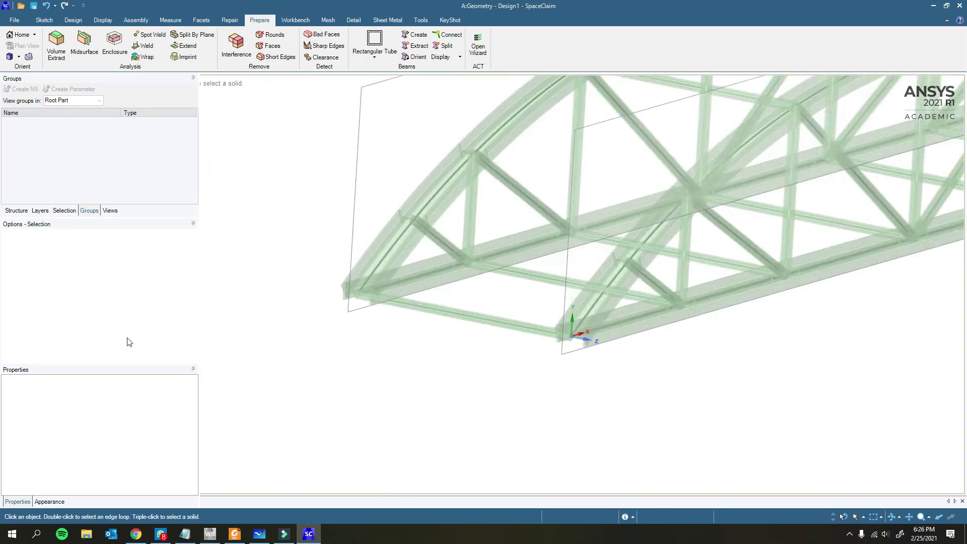
pyautogui.click(16, 210)
pyautogui.scroll(-2, 327, 326)
pyautogui.press('h')
pyautogui.moveTo(513, 215); pyautogui.dragTo(510, 317, button='middle')
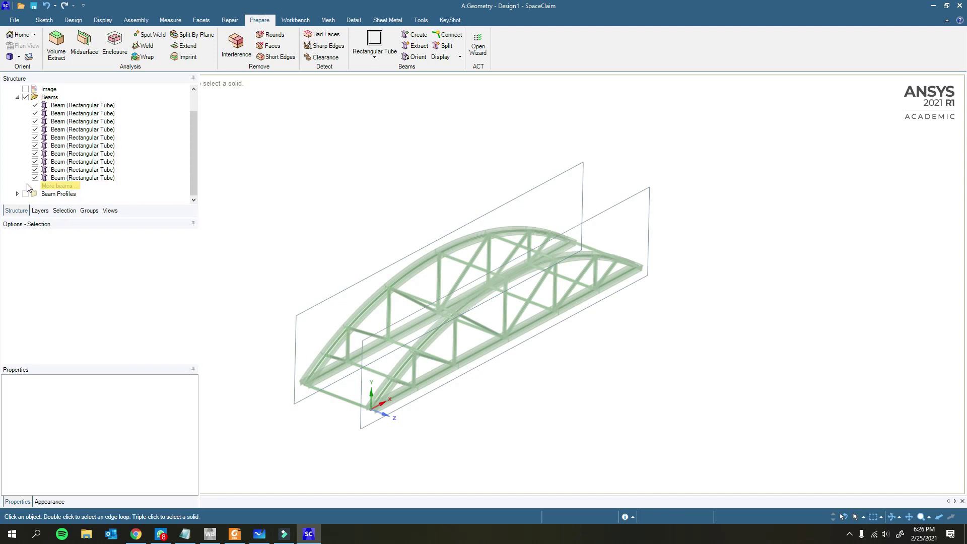
pyautogui.click(18, 97)
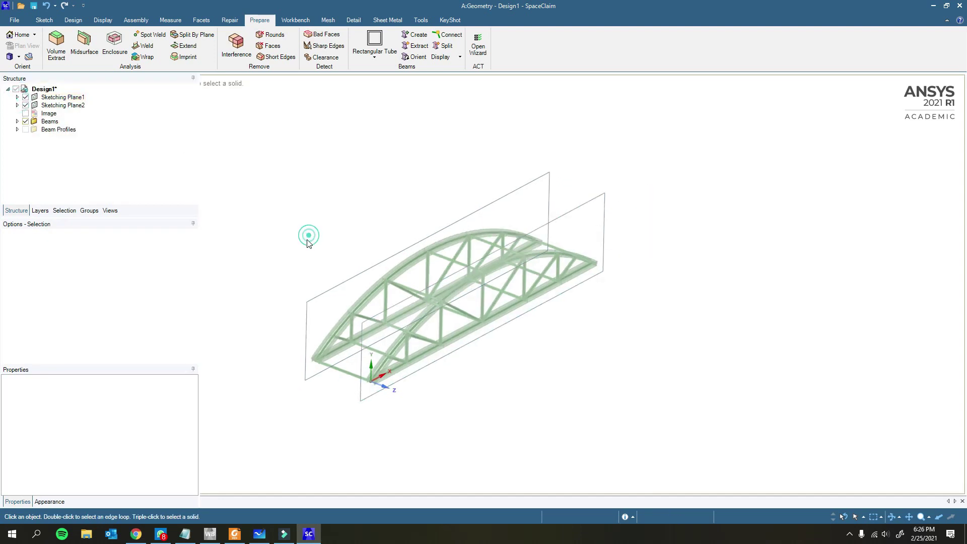
pyautogui.keyDown('shift'); pyautogui.moveTo(331, 283); pyautogui.dragTo(339, 276, button='middle'); pyautogui.keyUp('shift')
# Create a deck surface by blending between the circular tube beams at the two ends of the bridge.
pyautogui.click(102, 20)
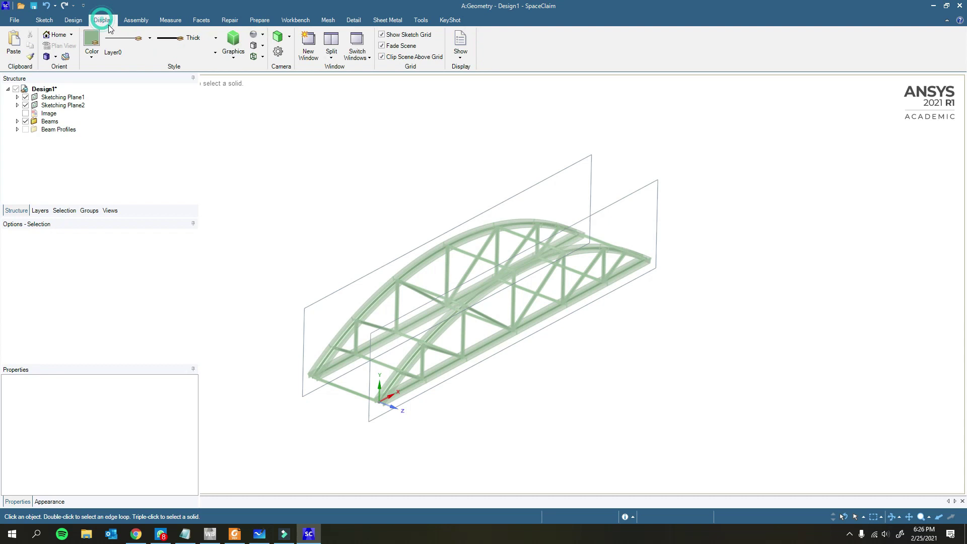
pyautogui.click(74, 20)
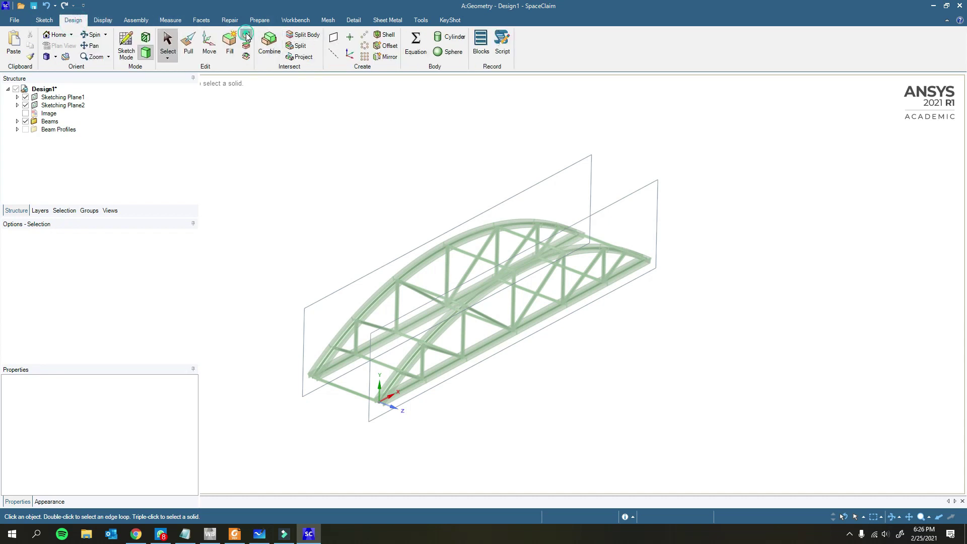
pyautogui.click(246, 35)
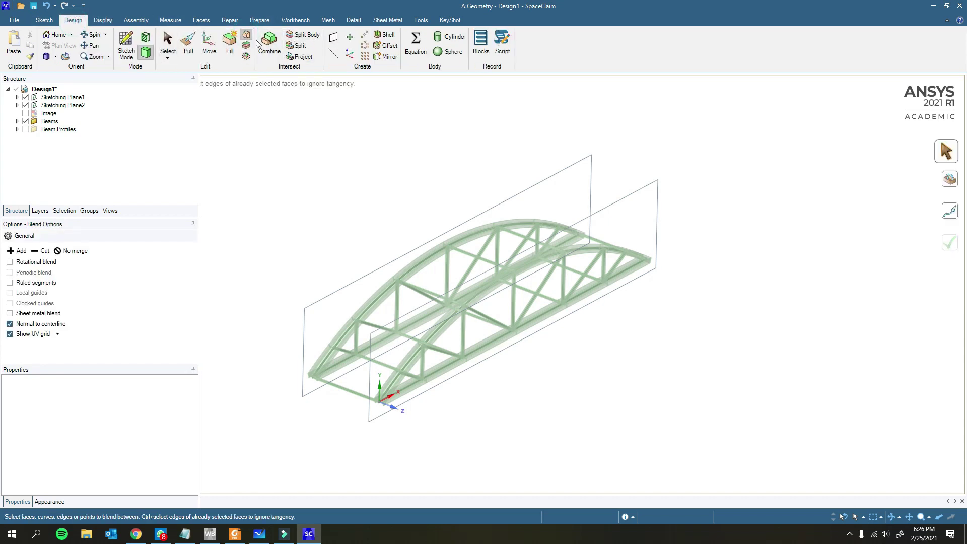
pyautogui.click(350, 395)
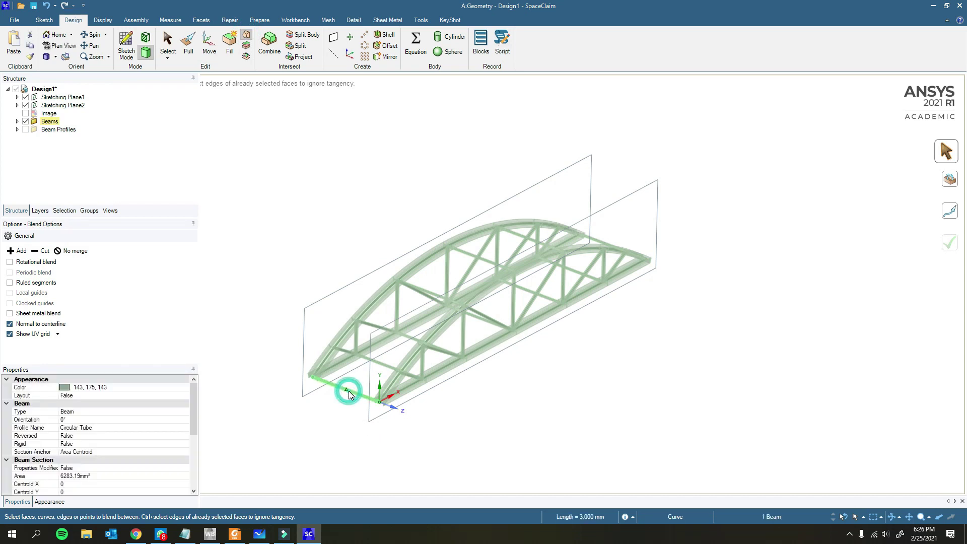
pyautogui.keyDown('ctrl'); pyautogui.click(605, 244); pyautogui.keyUp('ctrl')
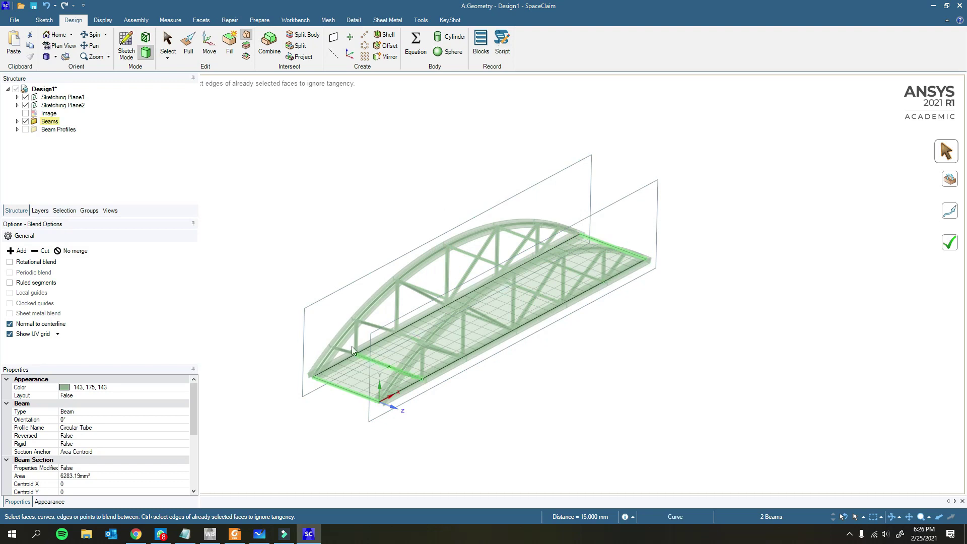
pyautogui.moveTo(426, 367); pyautogui.dragTo(446, 272, button='middle')
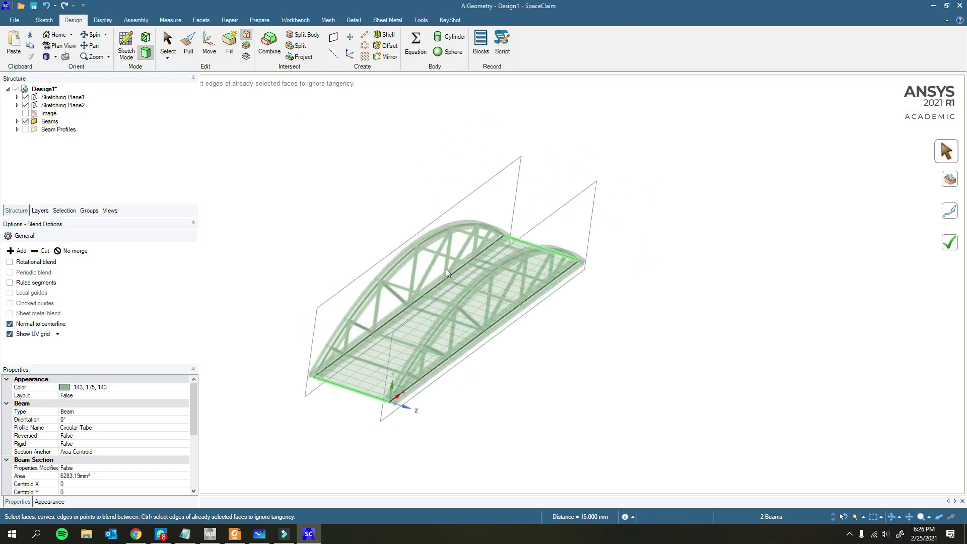
pyautogui.click(949, 245)
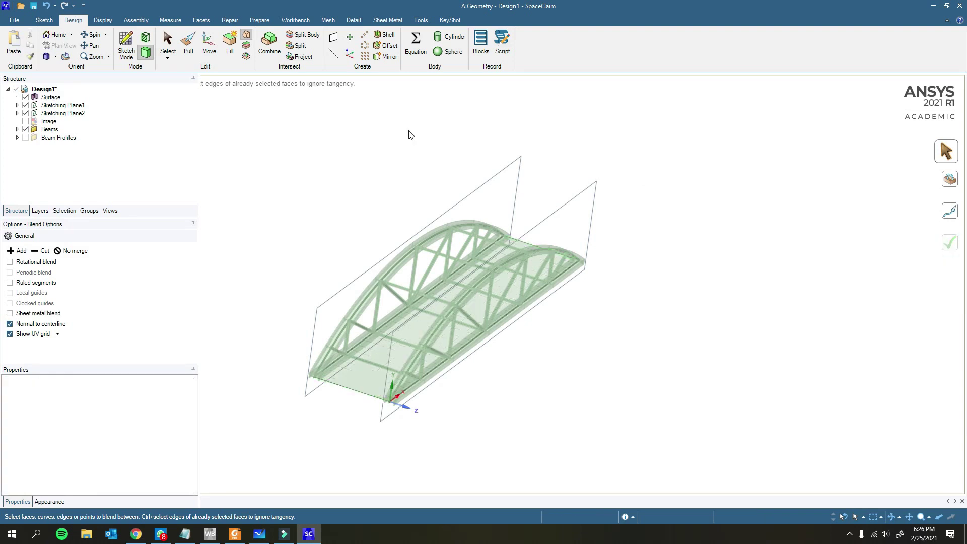
# Compare the bridge with and without the deck surface by hiding and showing the surface repeatedly.
pyautogui.click(25, 97)
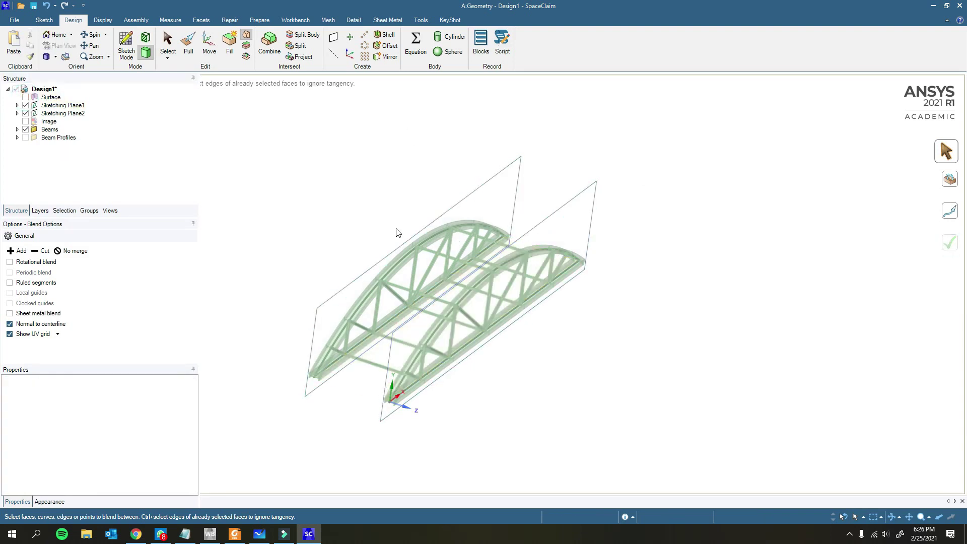
pyautogui.click(25, 97)
pyautogui.moveTo(557, 350)
pyautogui.mouseDown(button='middle')
pyautogui.moveTo(477, 399)
pyautogui.moveTo(442, 319)
pyautogui.mouseUp(button='middle')
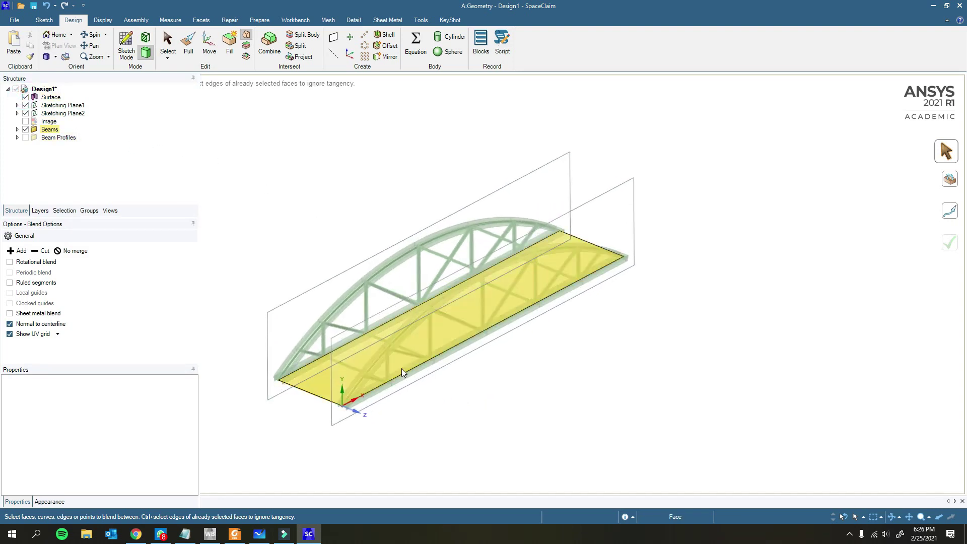
pyautogui.moveTo(295, 429)
pyautogui.mouseDown(button='middle')
pyautogui.moveTo(470, 387)
pyautogui.moveTo(552, 382)
pyautogui.mouseUp(button='middle')
pyautogui.moveTo(542, 384); pyautogui.dragTo(548, 398, button='middle')
pyautogui.click(25, 98)
pyautogui.click(25, 99)
pyautogui.click(25, 99)
pyautogui.click(25, 99)
pyautogui.click(26, 100)
# Examine the arched chords, web tubes and deck surface of the bridge from several angles.
pyautogui.click(589, 202)
pyautogui.moveTo(589, 201); pyautogui.dragTo(571, 314, button='middle')
pyautogui.moveTo(313, 264)
pyautogui.mouseDown(button='middle')
pyautogui.moveTo(371, 236)
pyautogui.moveTo(403, 240)
pyautogui.moveTo(389, 267)
pyautogui.mouseUp(button='middle')
pyautogui.moveTo(444, 284); pyautogui.dragTo(500, 230, button='middle')
pyautogui.scroll(4, 496, 241)
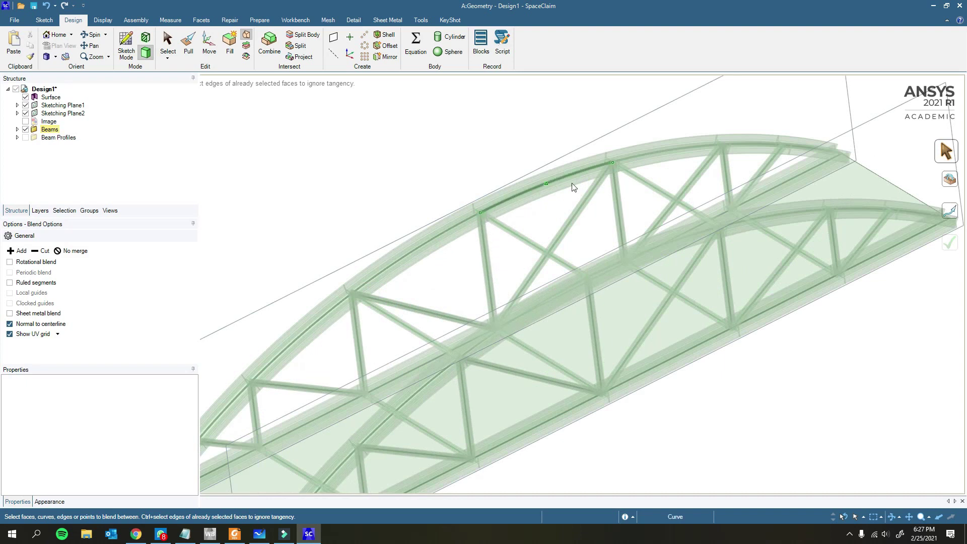
pyautogui.scroll(-5, 448, 236)
pyautogui.moveTo(453, 249); pyautogui.dragTo(463, 277, button='middle')
pyautogui.click(437, 325)
pyautogui.press('Escape')
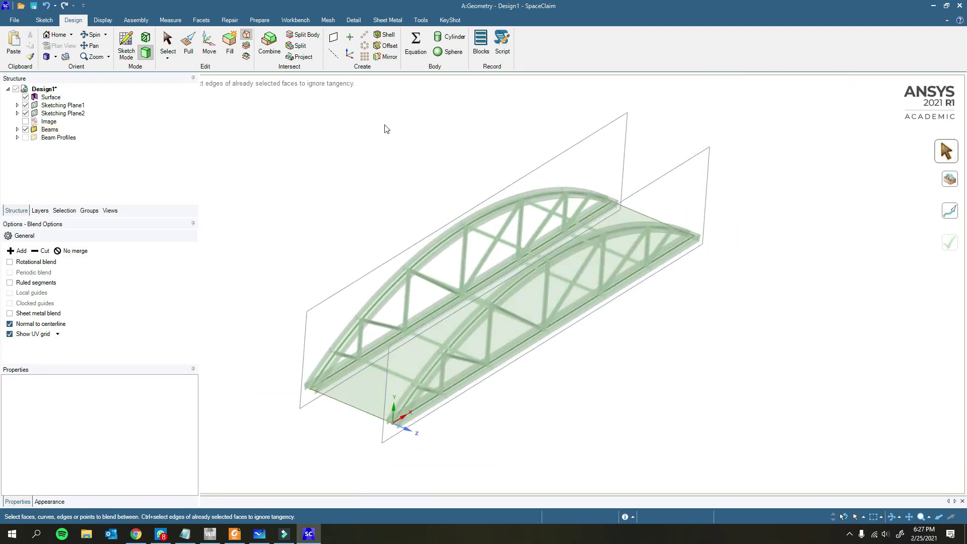
# Share all coincident topology between the bridge beams and the deck surface.
pyautogui.click(295, 19)
pyautogui.scroll(5, 404, 264)
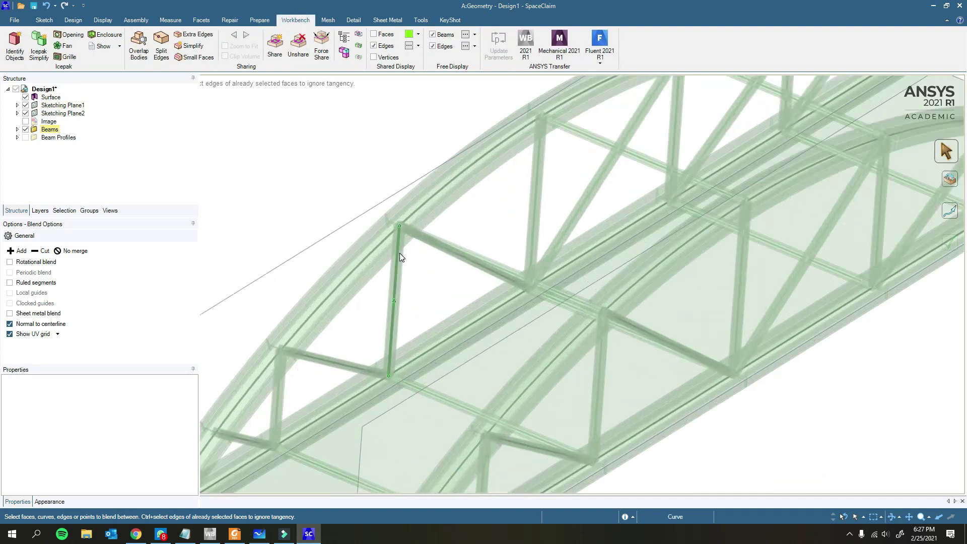
pyautogui.scroll(-5, 423, 204)
pyautogui.moveTo(431, 281); pyautogui.dragTo(442, 279, button='middle')
pyautogui.click(280, 60)
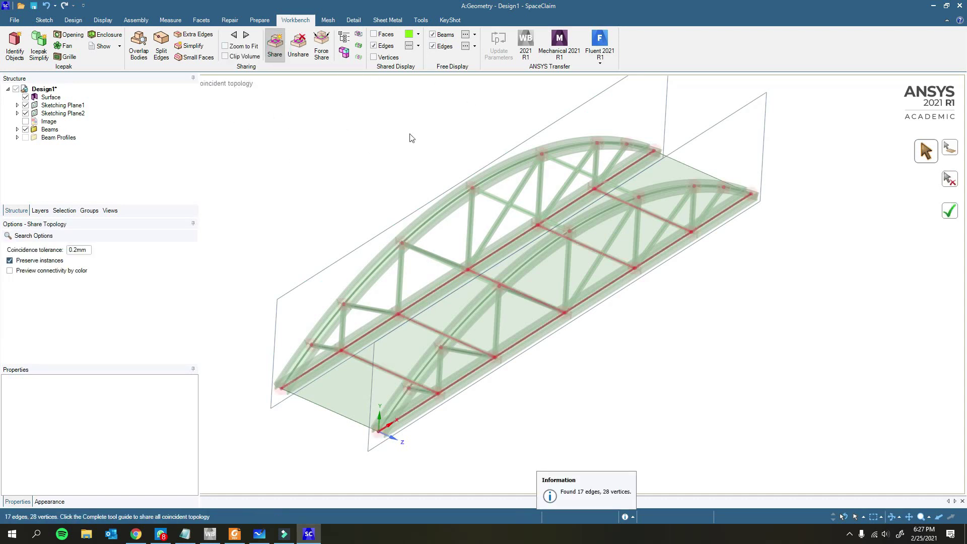
pyautogui.moveTo(433, 353)
pyautogui.mouseDown(button='middle')
pyautogui.moveTo(575, 334)
pyautogui.moveTo(524, 339)
pyautogui.moveTo(603, 361)
pyautogui.moveTo(572, 351)
pyautogui.moveTo(561, 373)
pyautogui.mouseUp(button='middle')
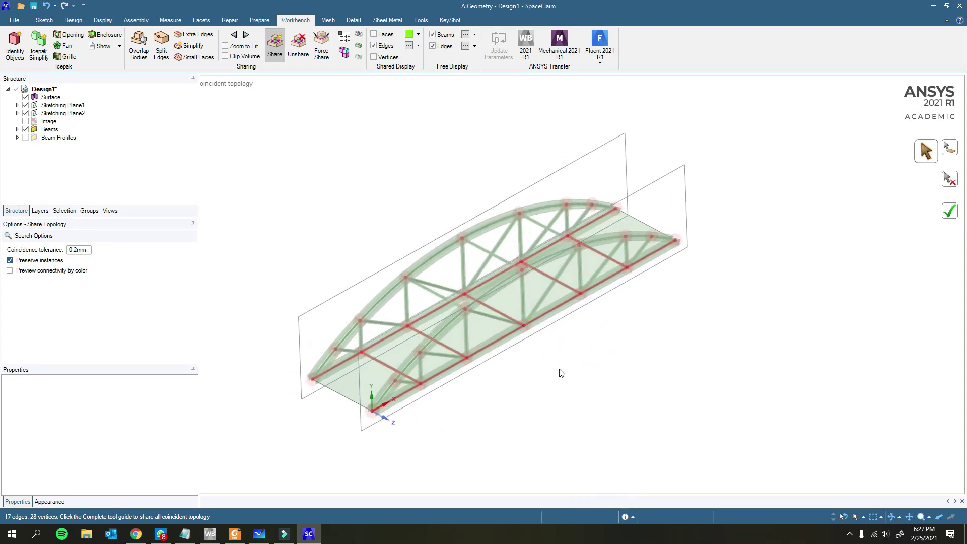
pyautogui.moveTo(627, 302); pyautogui.dragTo(699, 305, button='middle')
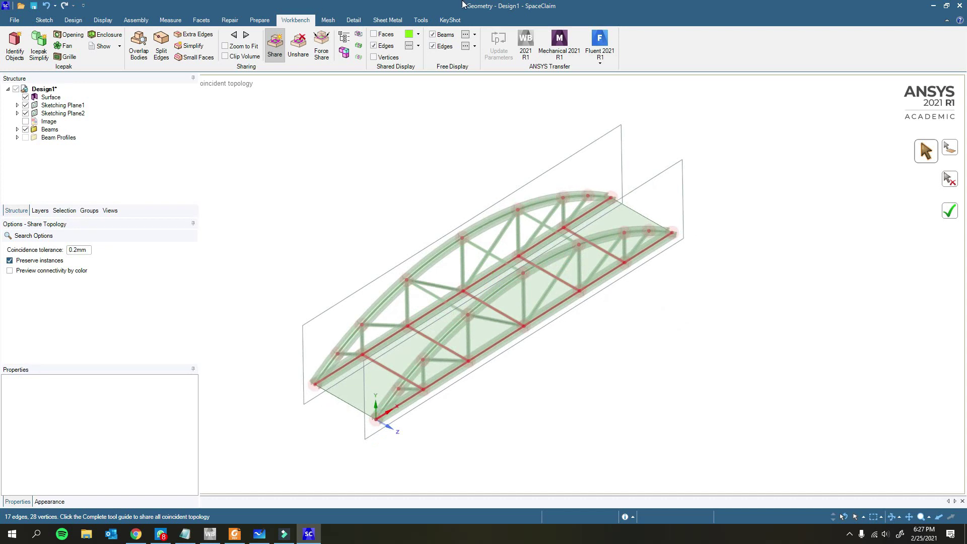
pyautogui.click(947, 215)
pyautogui.moveTo(653, 338); pyautogui.dragTo(680, 330, button='middle')
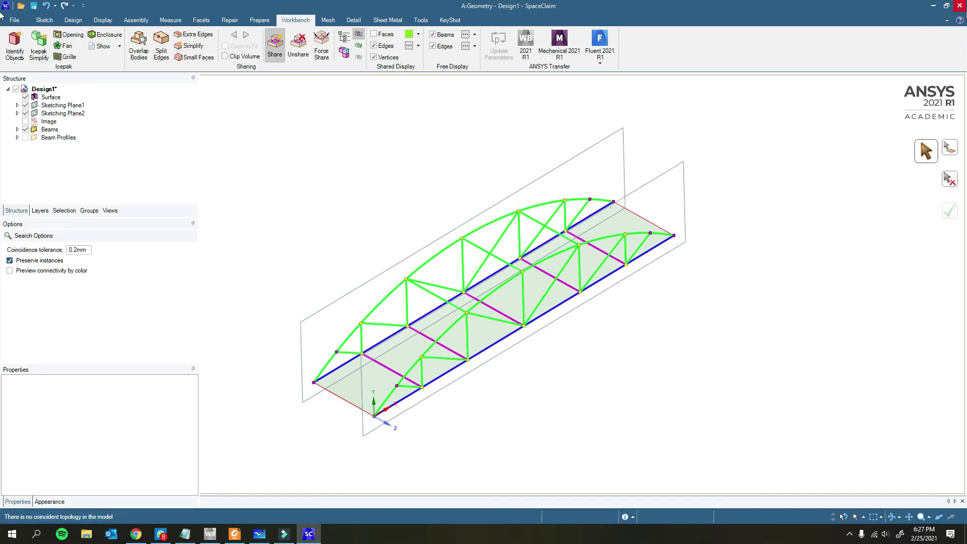
# Close the geometry editor and add a Static Structural system in Workbench, linked to the existing bridge geometry.
pyautogui.click(945, 6)
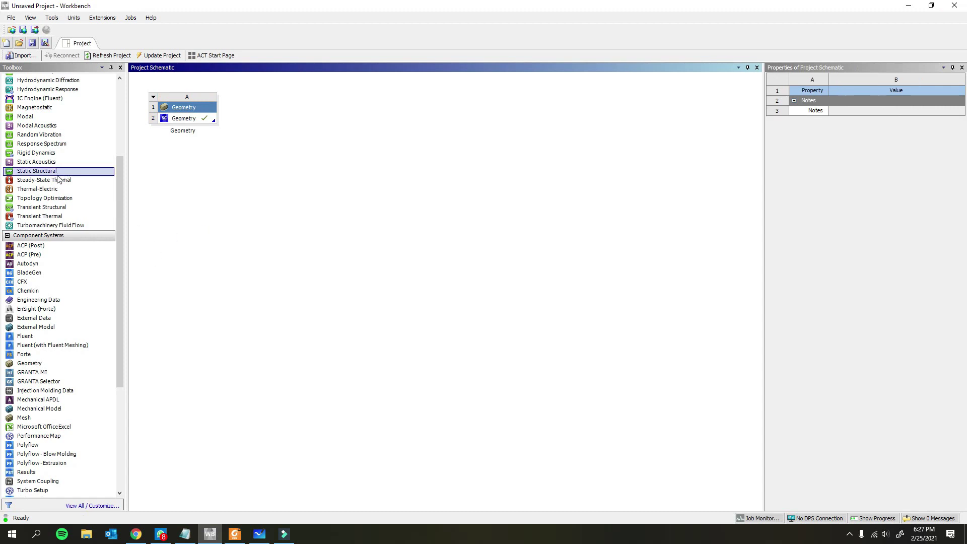
pyautogui.moveTo(36, 172); pyautogui.dragTo(280, 132)
pyautogui.moveTo(194, 119); pyautogui.dragTo(299, 134)
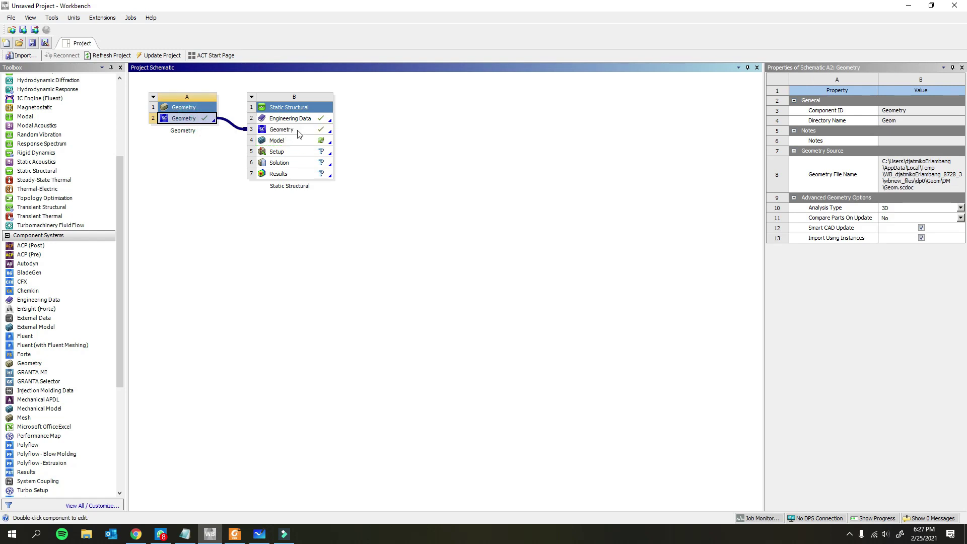
pyautogui.click(395, 136)
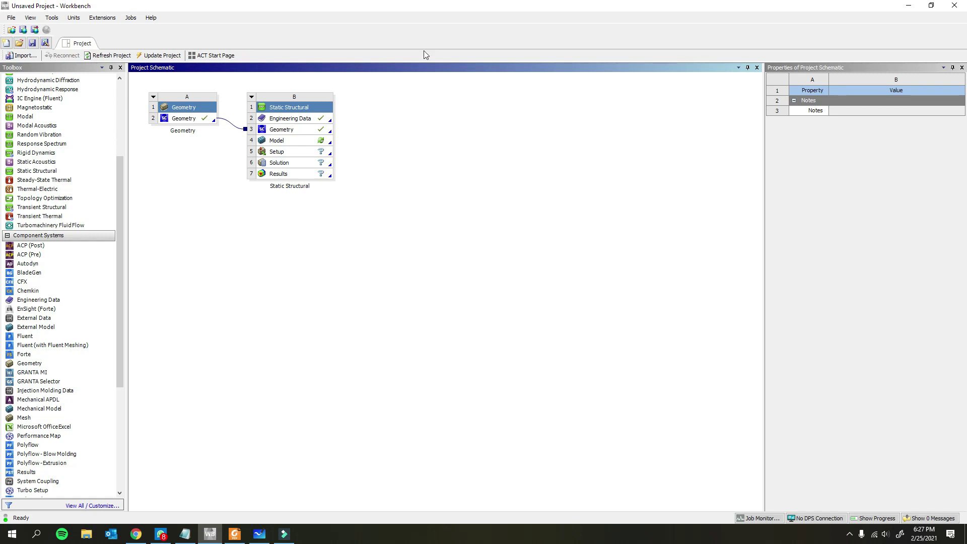
pyautogui.click(304, 131)
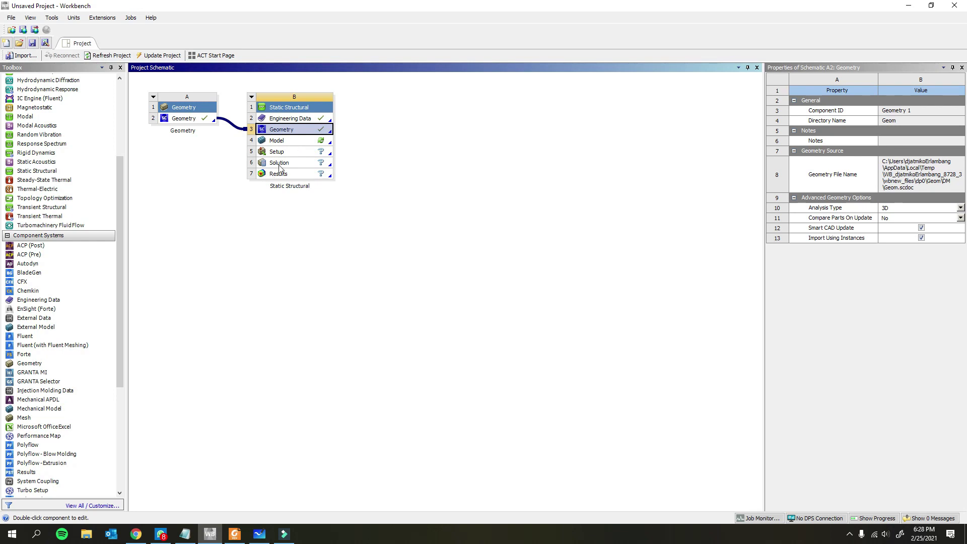
# Add Concrete from the General Materials library to the Static Structural system's engineering data and close the data.
pyautogui.doubleClick(296, 118)
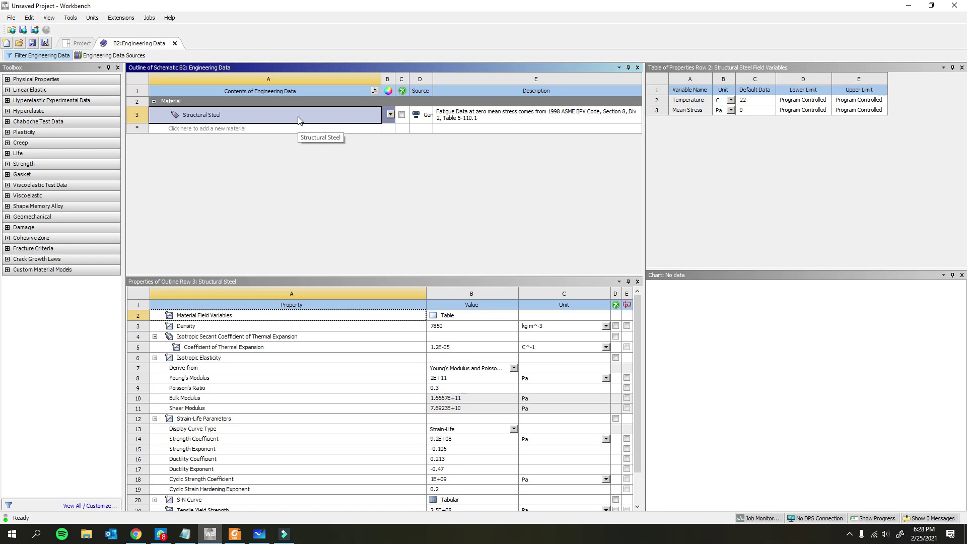
pyautogui.click(313, 151)
pyautogui.click(233, 112)
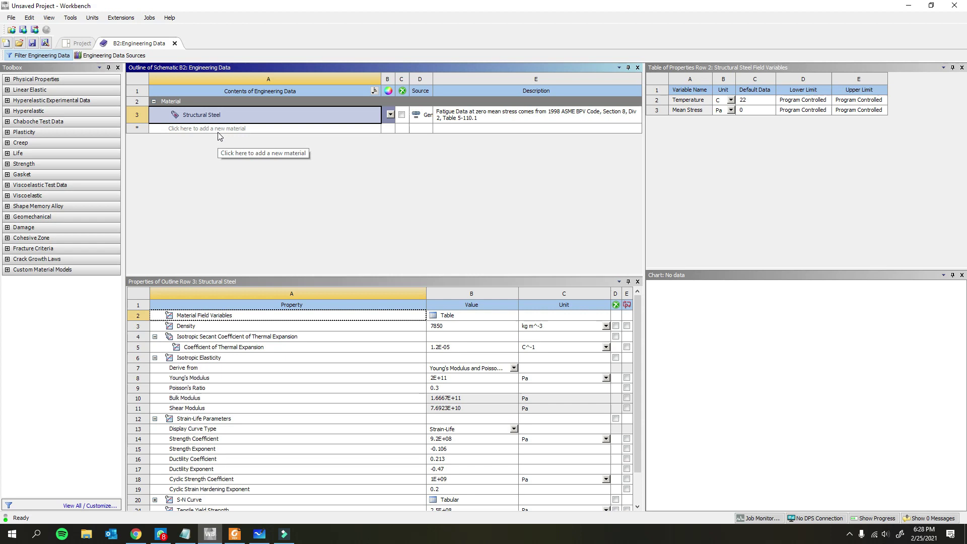
pyautogui.click(123, 56)
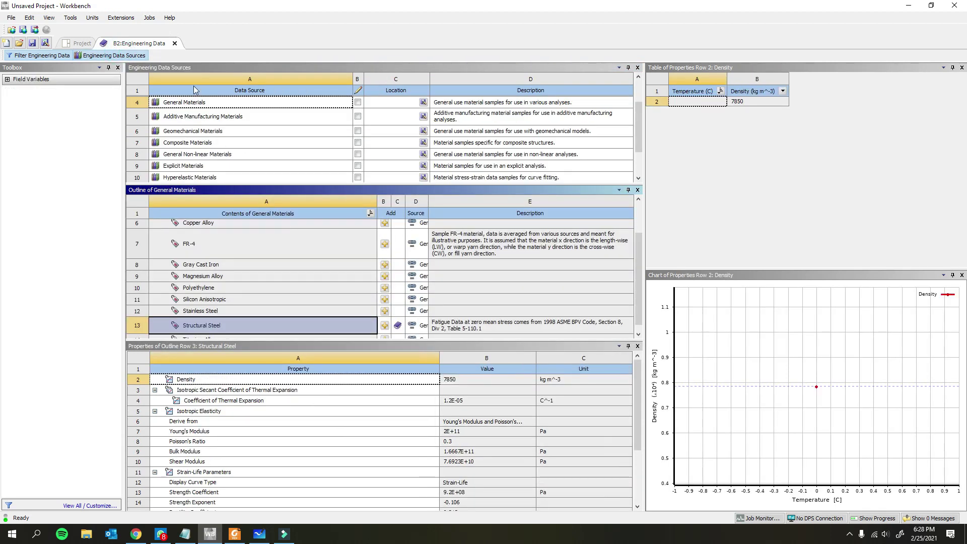
pyautogui.click(192, 103)
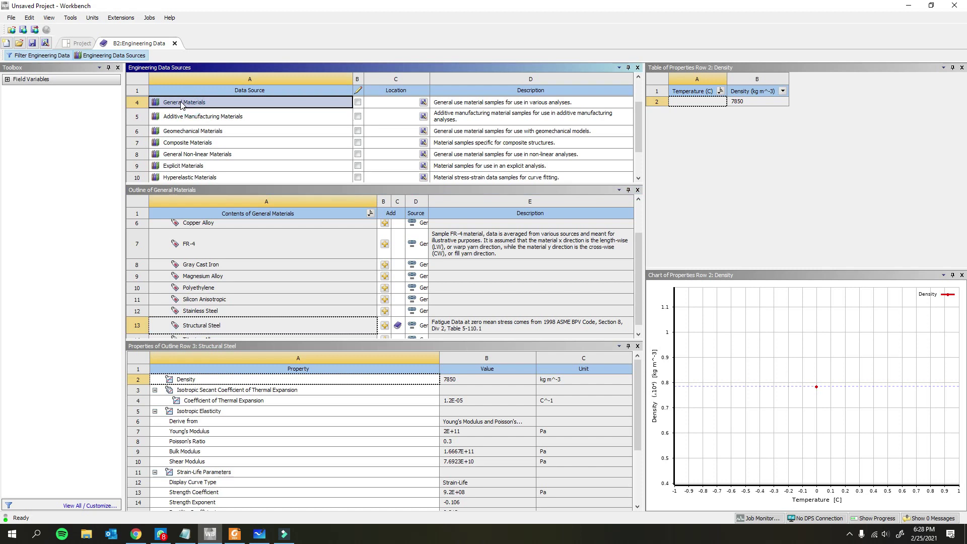
pyautogui.scroll(2, 257, 282)
pyautogui.click(210, 258)
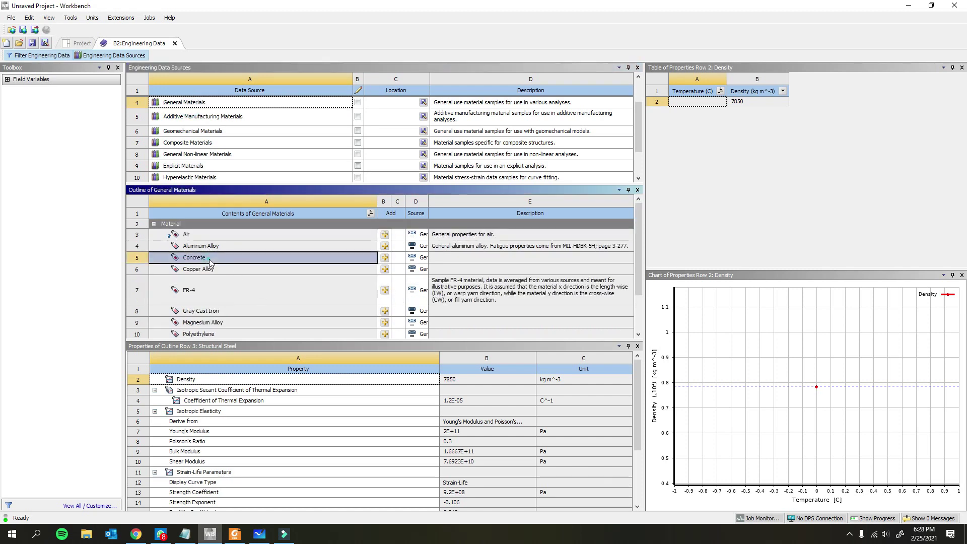
pyautogui.click(384, 258)
pyautogui.click(175, 45)
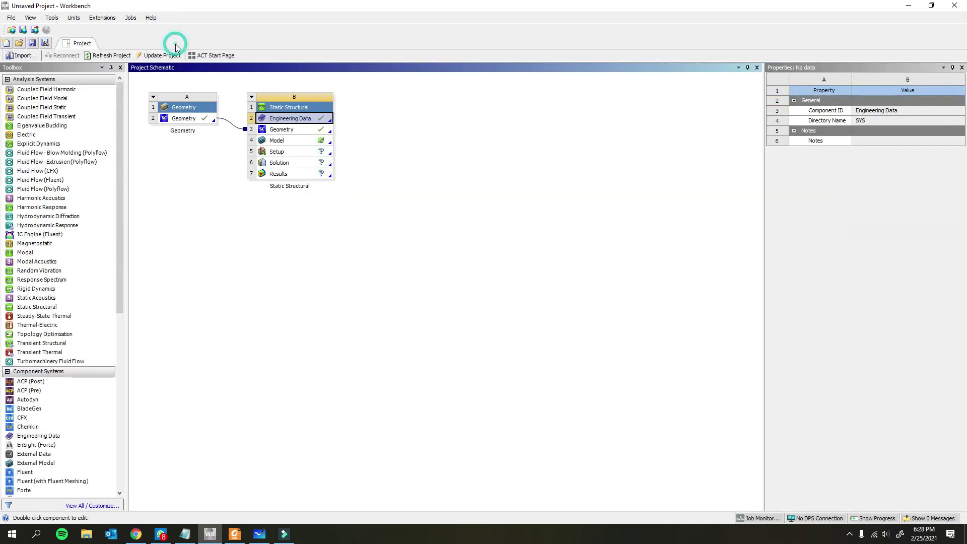
# Reopen the engineering data and compare the material properties of Concrete and Structural Steel.
pyautogui.doubleClick(288, 119)
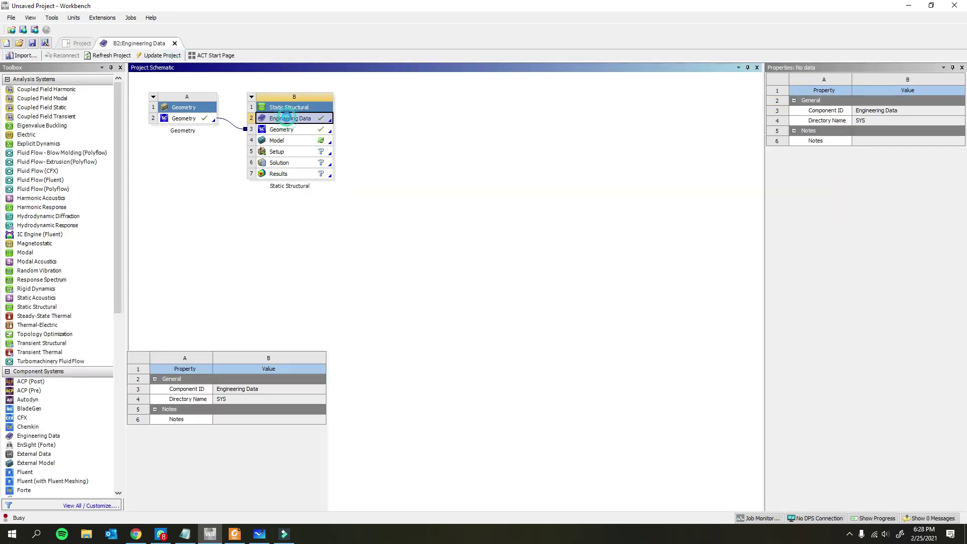
pyautogui.click(224, 112)
pyautogui.click(225, 126)
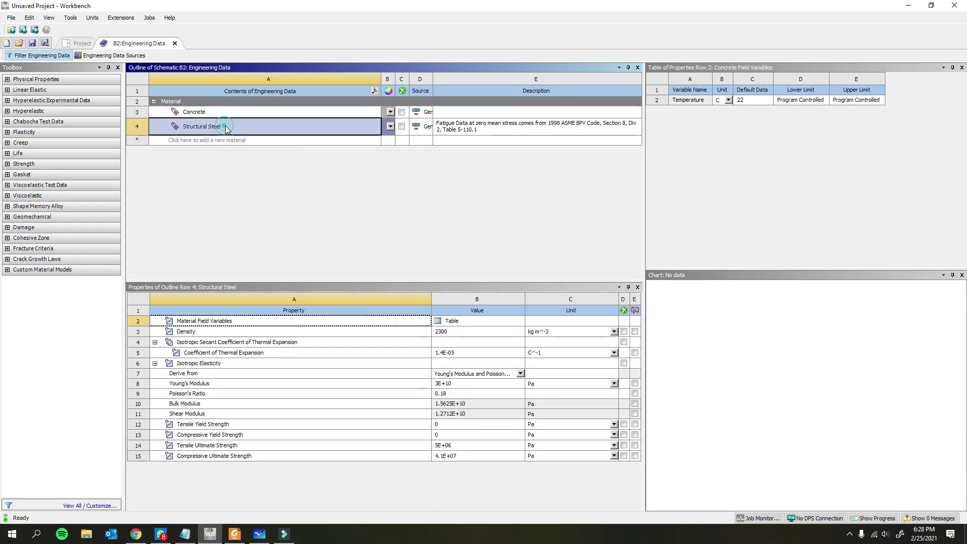
pyautogui.click(206, 111)
pyautogui.click(218, 127)
pyautogui.click(232, 113)
pyautogui.click(221, 127)
pyautogui.click(240, 113)
pyautogui.click(236, 123)
pyautogui.click(236, 113)
pyautogui.click(235, 126)
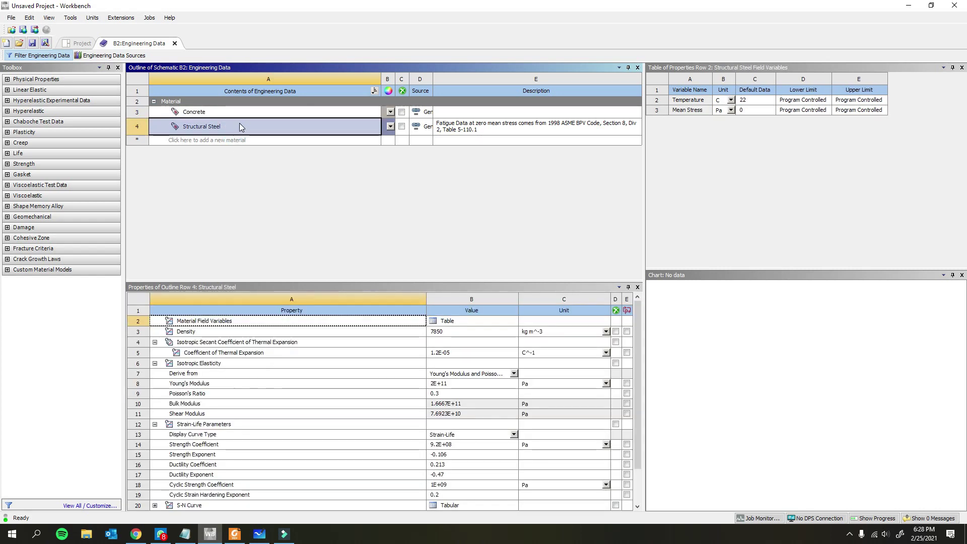
# Close the engineering data and open the Static Structural system's Model in Mechanical.
pyautogui.click(174, 43)
pyautogui.click(292, 131)
pyautogui.click(308, 141)
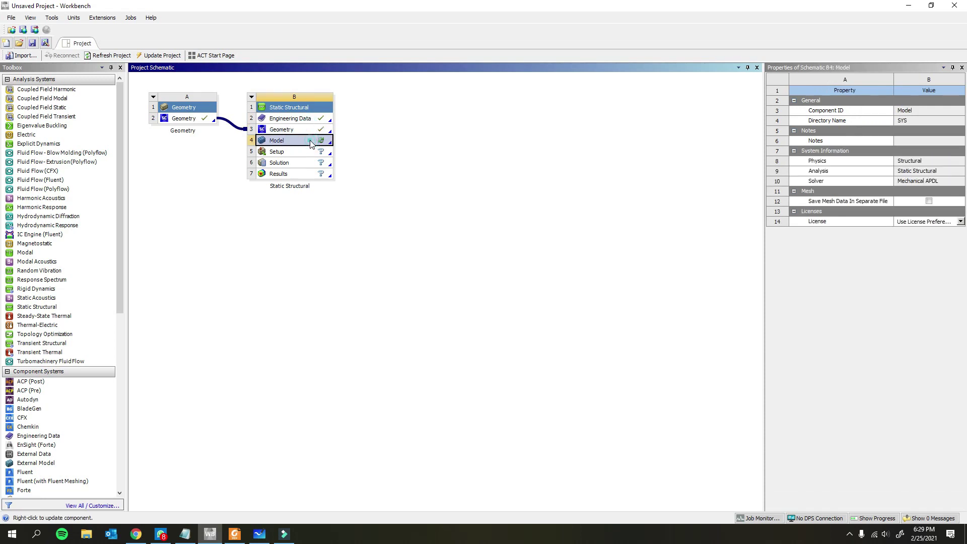
pyautogui.doubleClick(298, 144)
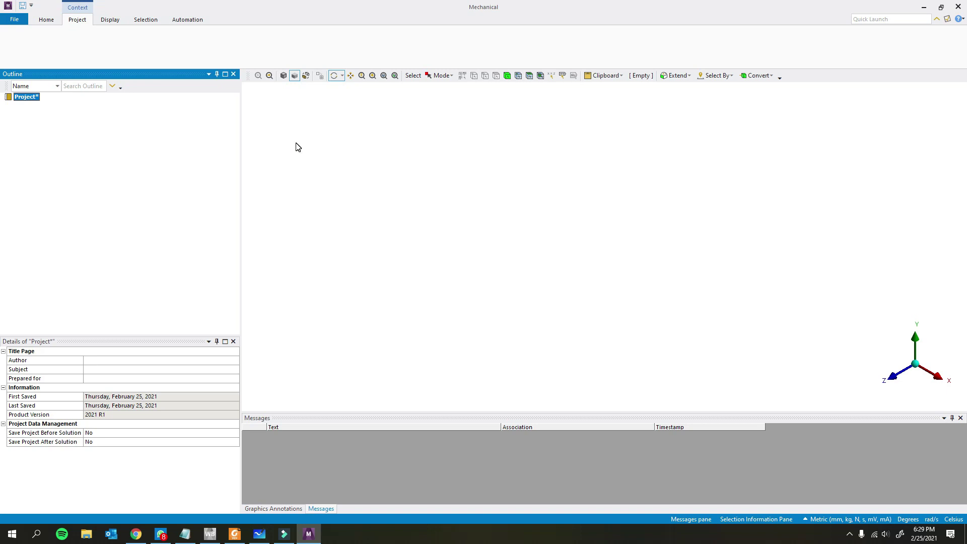
pyautogui.click(298, 146)
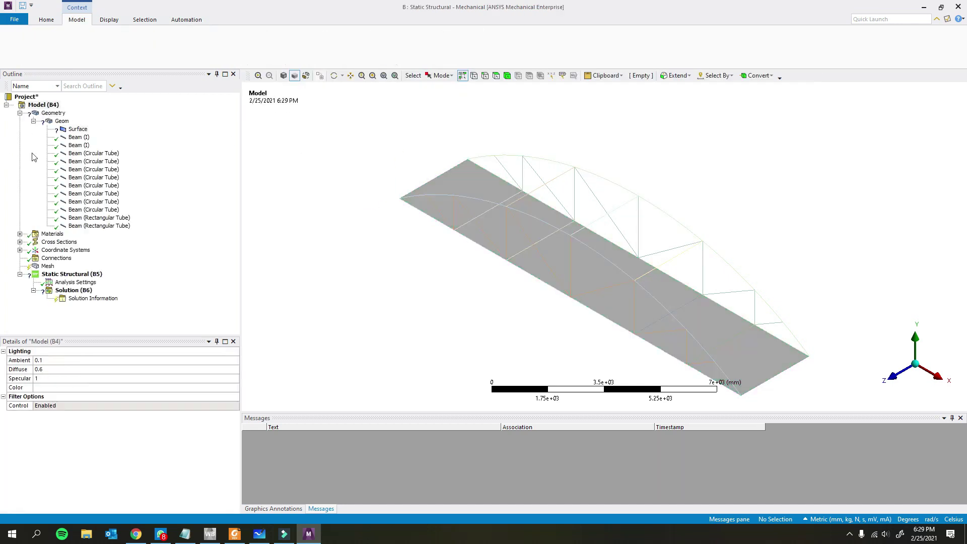
# Select the deck Surface body in the model's geometry and bring up its thickness property.
pyautogui.click(20, 113)
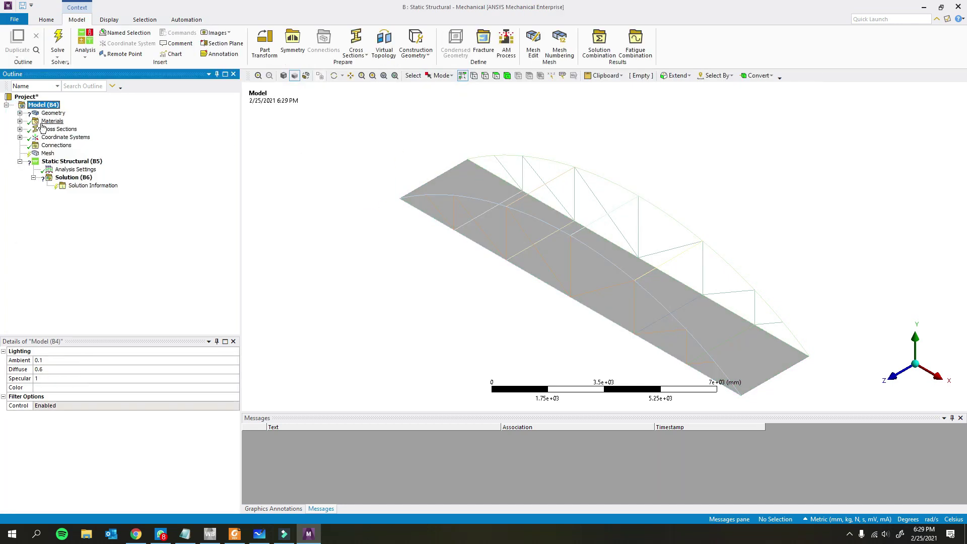
pyautogui.click(20, 162)
pyautogui.click(52, 113)
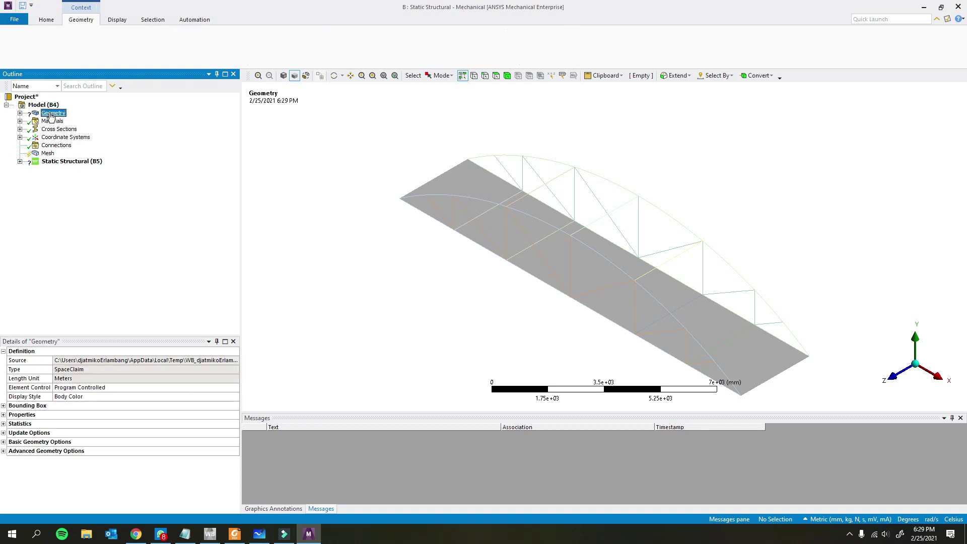
pyautogui.click(59, 129)
pyautogui.click(20, 113)
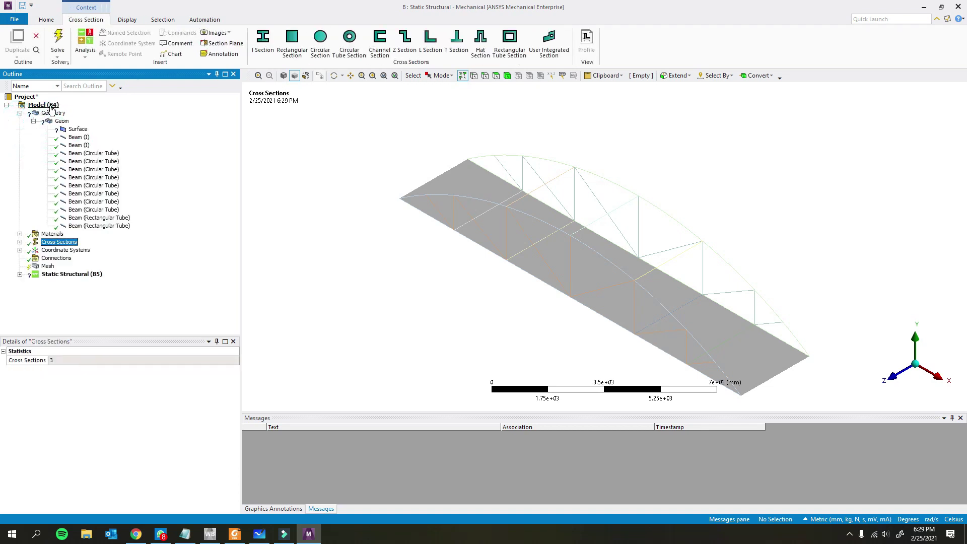
pyautogui.click(77, 130)
pyautogui.moveTo(555, 278); pyautogui.dragTo(691, 300, button='middle')
pyautogui.click(121, 414)
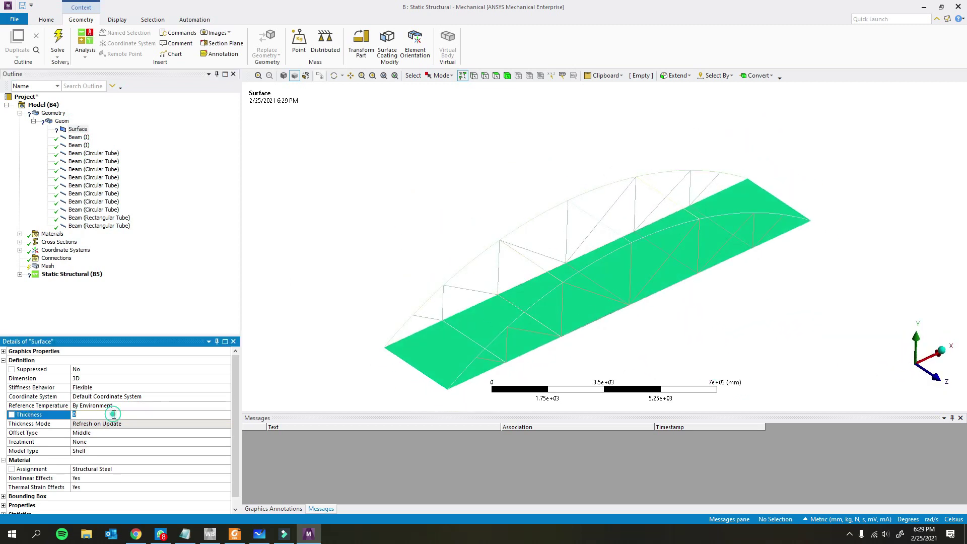
# Inspect the individual faces of the deck surface between the cross beams, from one end of the bridge to the other.
pyautogui.moveTo(406, 247); pyautogui.dragTo(433, 322, button='middle')
pyautogui.moveTo(361, 287); pyautogui.dragTo(492, 356, button='right')
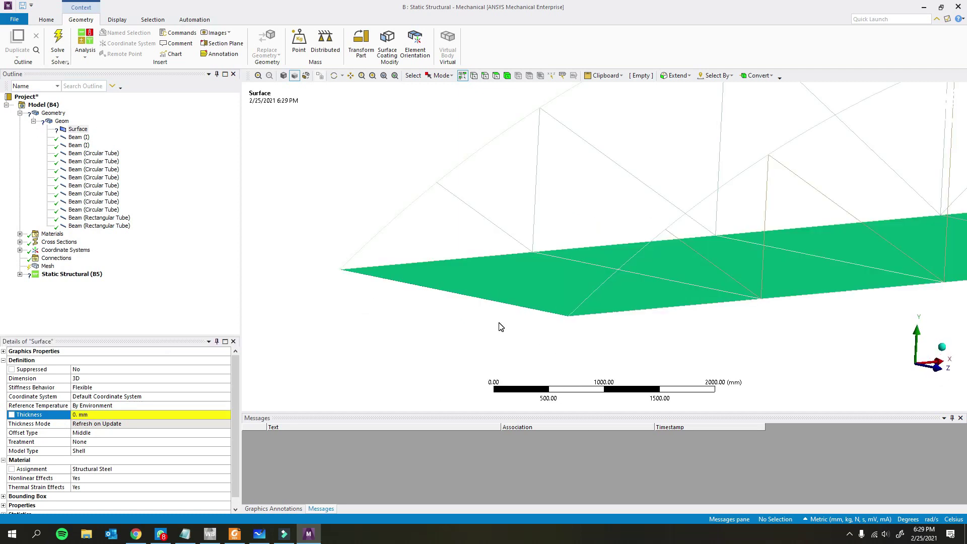
pyautogui.click(626, 252)
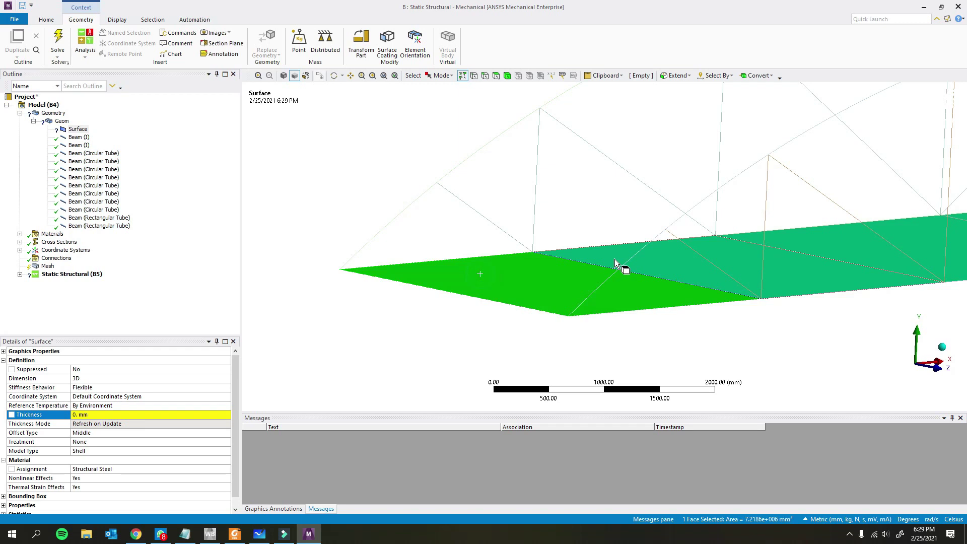
pyautogui.scroll(-5, 484, 320)
pyautogui.moveTo(483, 323); pyautogui.dragTo(705, 297, button='middle')
pyautogui.click(710, 264)
pyautogui.moveTo(719, 254); pyautogui.dragTo(729, 198, button='middle')
pyautogui.click(728, 204)
pyautogui.click(789, 165)
pyautogui.click(828, 142)
pyautogui.moveTo(823, 151); pyautogui.dragTo(647, 297, button='middle')
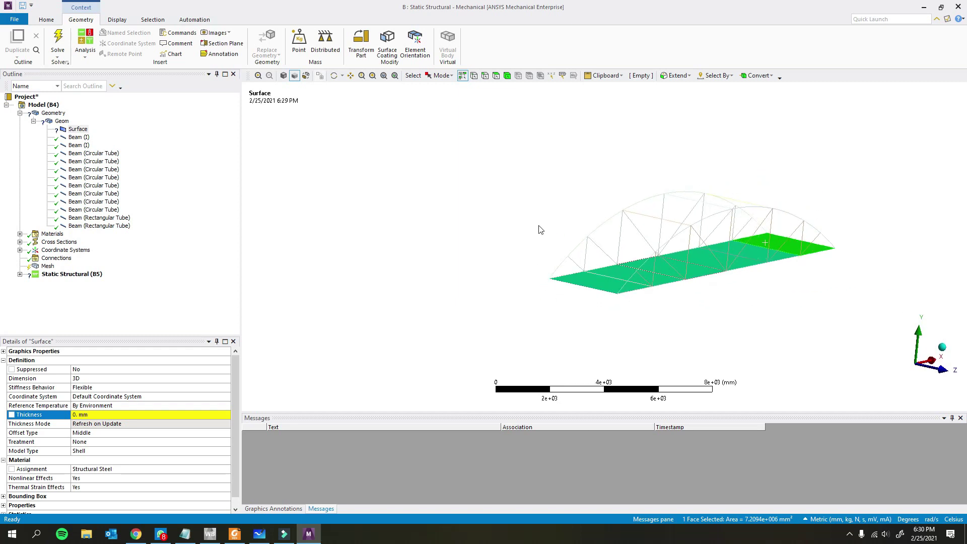
pyautogui.scroll(3, 247, 368)
pyautogui.scroll(-2, 416, 357)
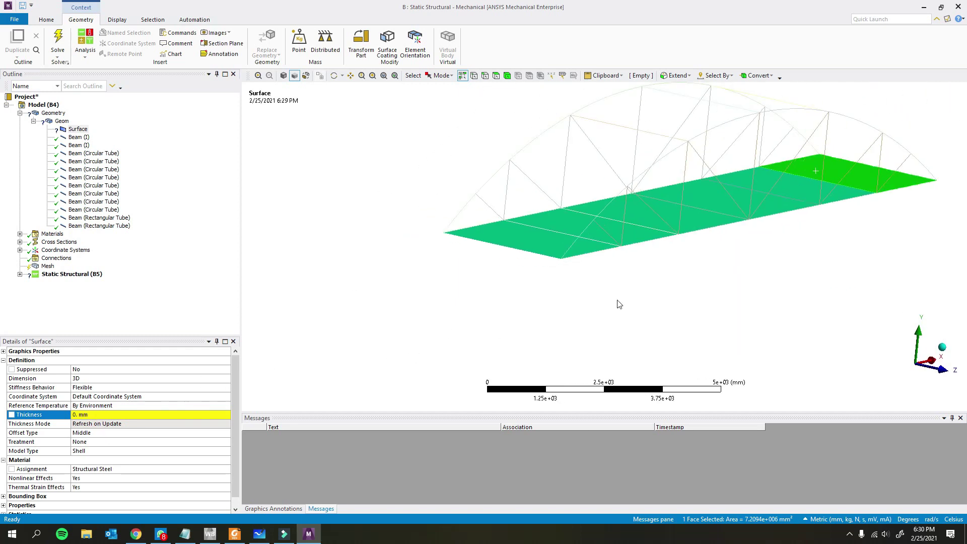
# Enter a thickness for the deck Surface body.
pyautogui.scroll(-2, 534, 324)
pyautogui.moveTo(707, 278)
pyautogui.mouseDown(button='middle')
pyautogui.moveTo(695, 287)
pyautogui.moveTo(732, 281)
pyautogui.moveTo(723, 285)
pyautogui.mouseUp(button='middle')
pyautogui.click(104, 416)
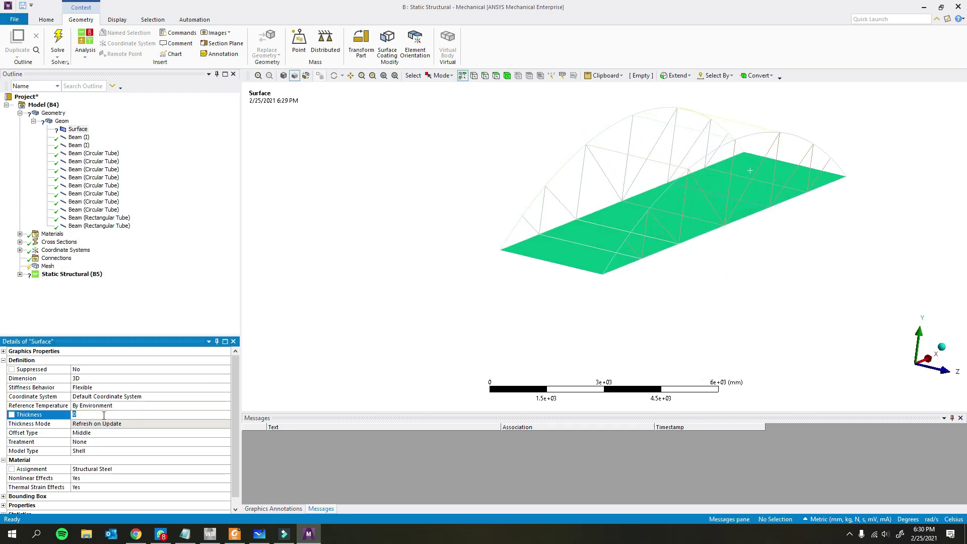
pyautogui.press('Return')
# Examine the I, Circular Tube and Rectangular Tube beam bodies, checking each one's location, cross section and material assignment.
pyautogui.click(84, 138)
pyautogui.click(90, 154)
pyautogui.click(93, 193)
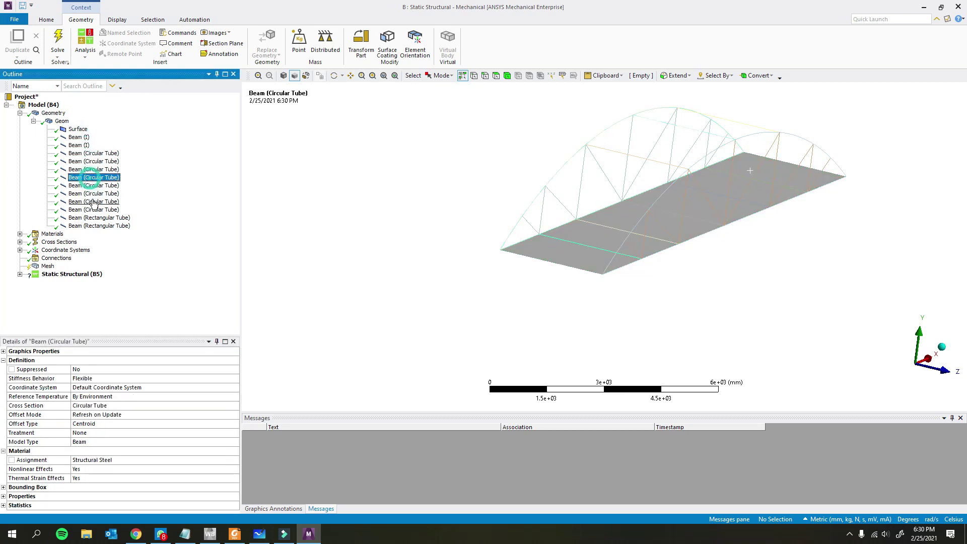
pyautogui.click(96, 217)
pyautogui.click(94, 194)
pyautogui.click(92, 161)
pyautogui.click(90, 153)
pyautogui.click(83, 137)
pyautogui.click(86, 153)
pyautogui.click(84, 139)
pyautogui.click(93, 161)
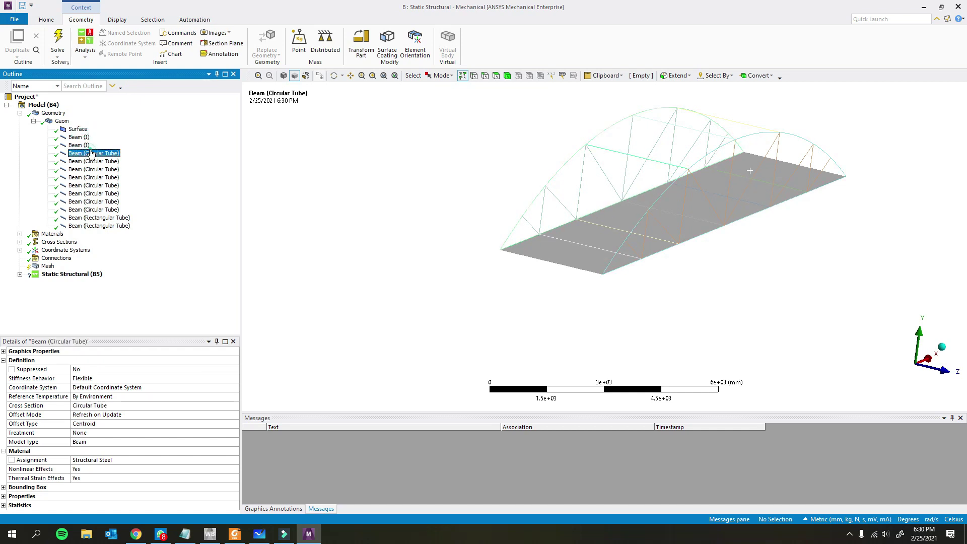
pyautogui.click(104, 201)
pyautogui.click(102, 217)
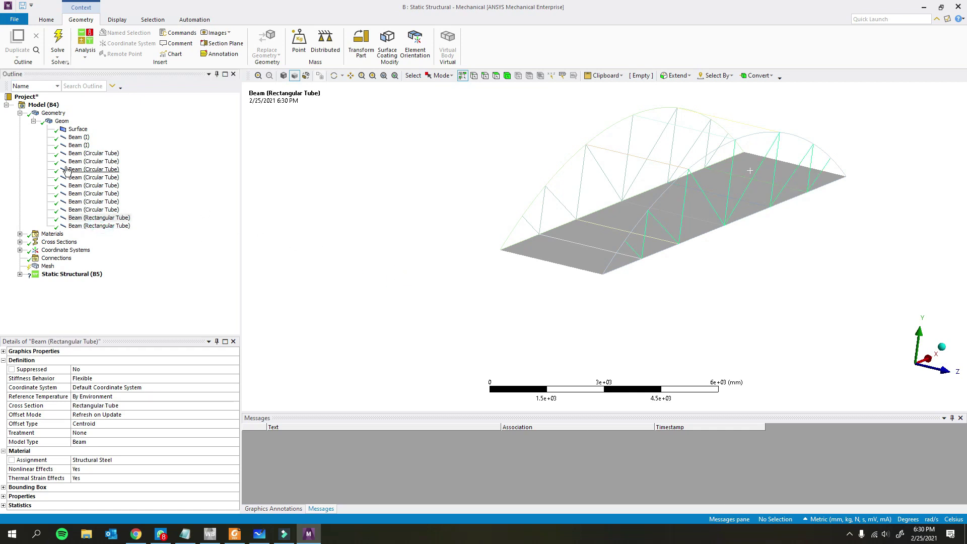
pyautogui.click(95, 177)
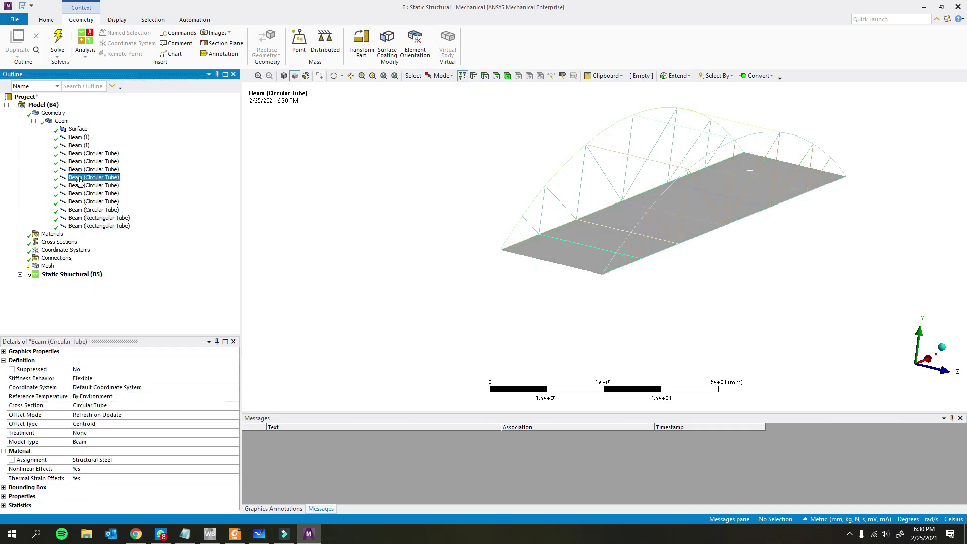
pyautogui.click(101, 217)
# Display the mesh settings, collapse the geometry tree and check the list of imported cross sections.
pyautogui.click(48, 266)
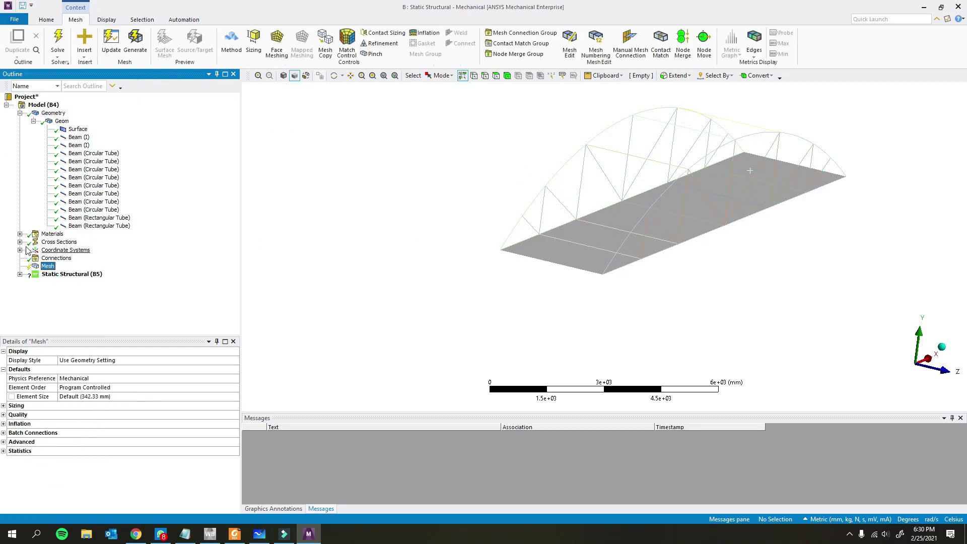
pyautogui.click(33, 121)
pyautogui.click(20, 113)
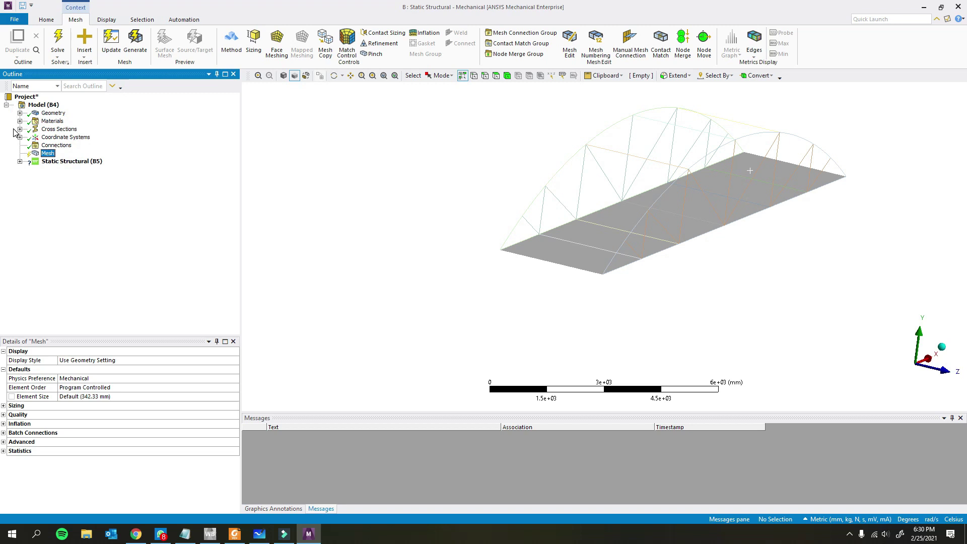
pyautogui.click(20, 129)
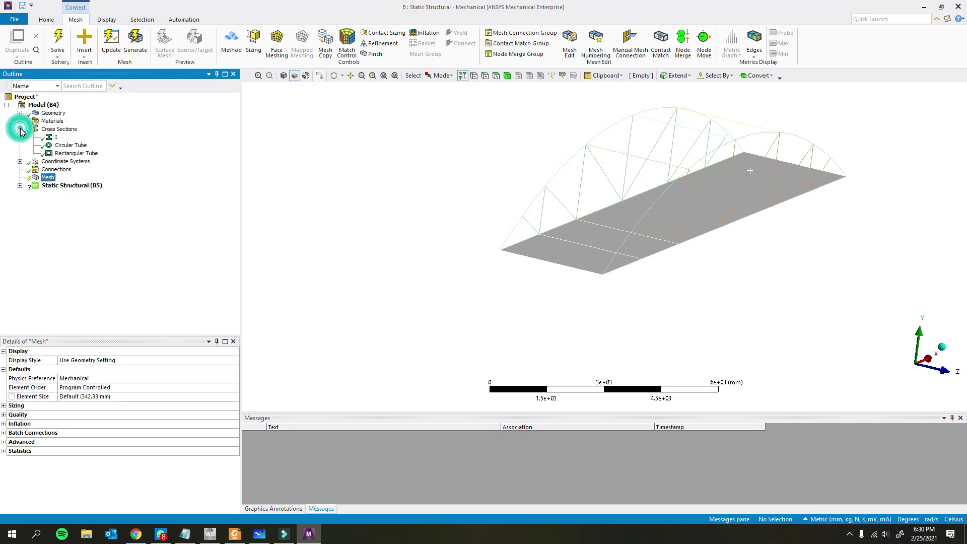
pyautogui.click(20, 130)
pyautogui.scroll(3, 524, 307)
pyautogui.scroll(-3, 514, 264)
pyautogui.moveTo(769, 182)
pyautogui.mouseDown(button='middle')
pyautogui.moveTo(734, 205)
pyautogui.moveTo(751, 191)
pyautogui.mouseUp(button='middle')
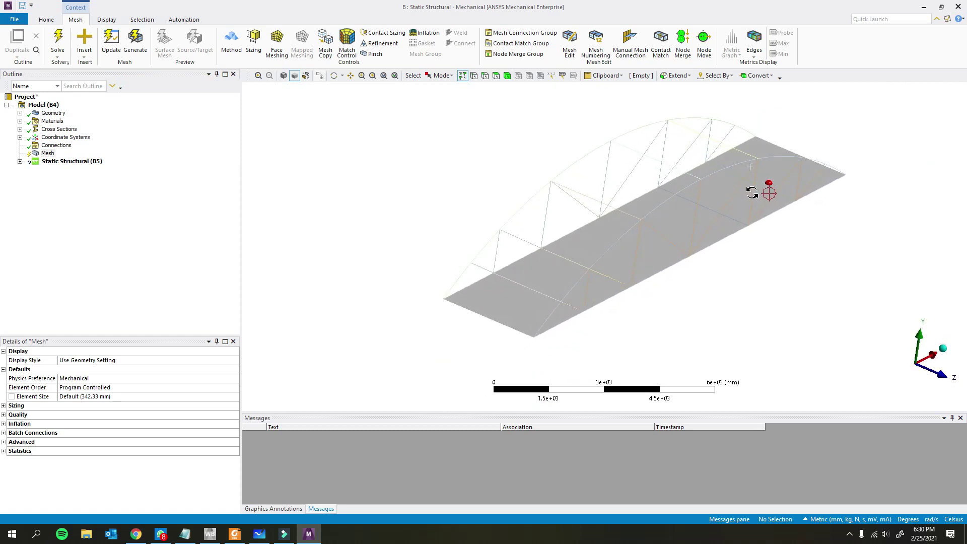